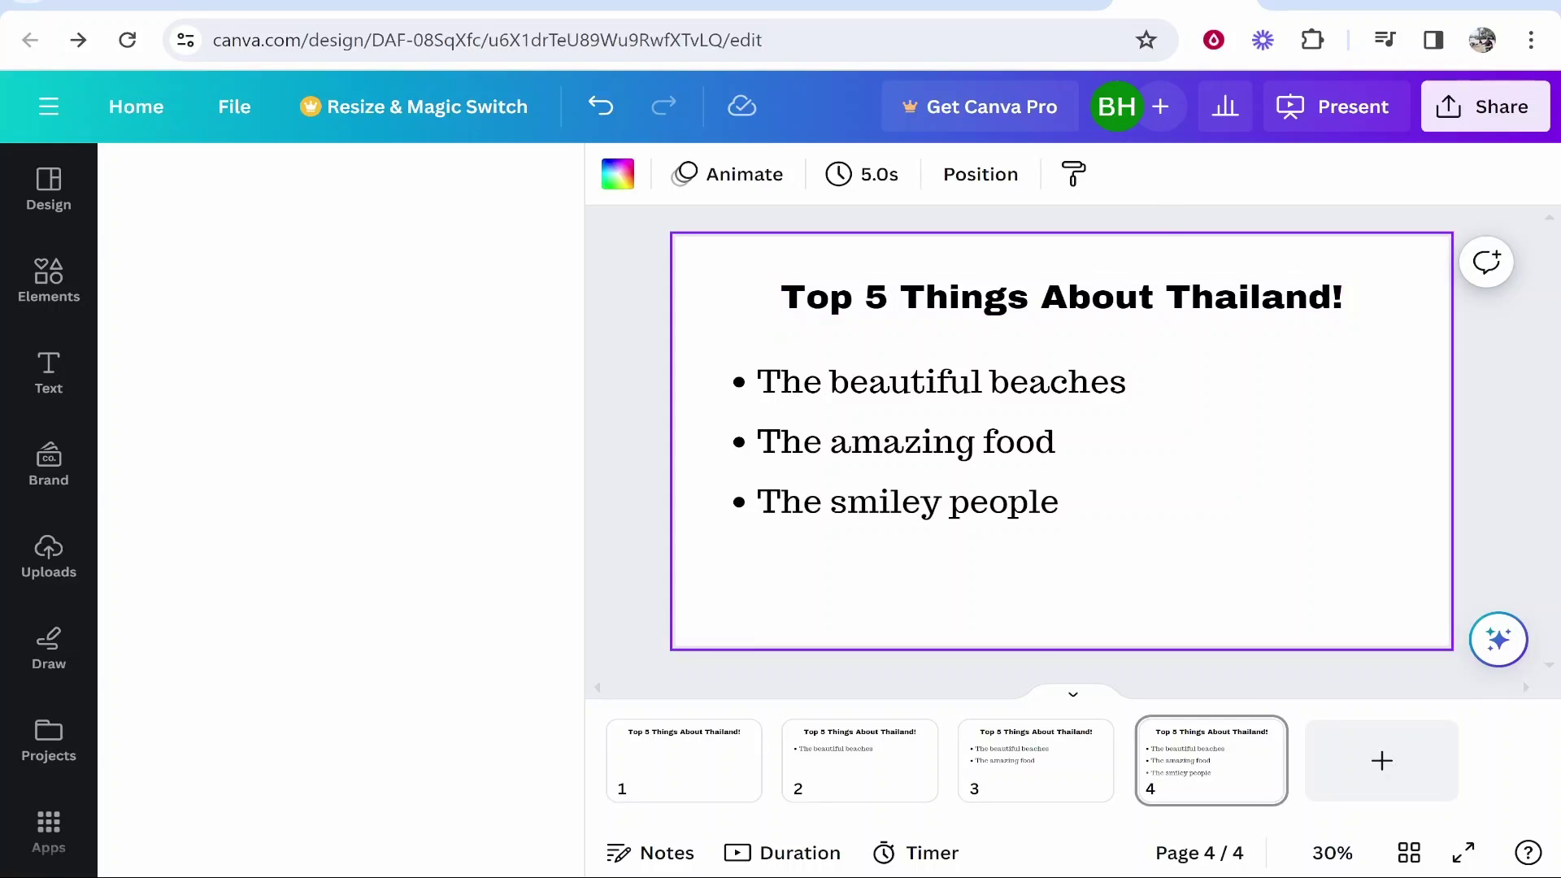
Step: Create a blank presentation from the recent 'presentation' search on the Canva home page
left_click(732, 3)
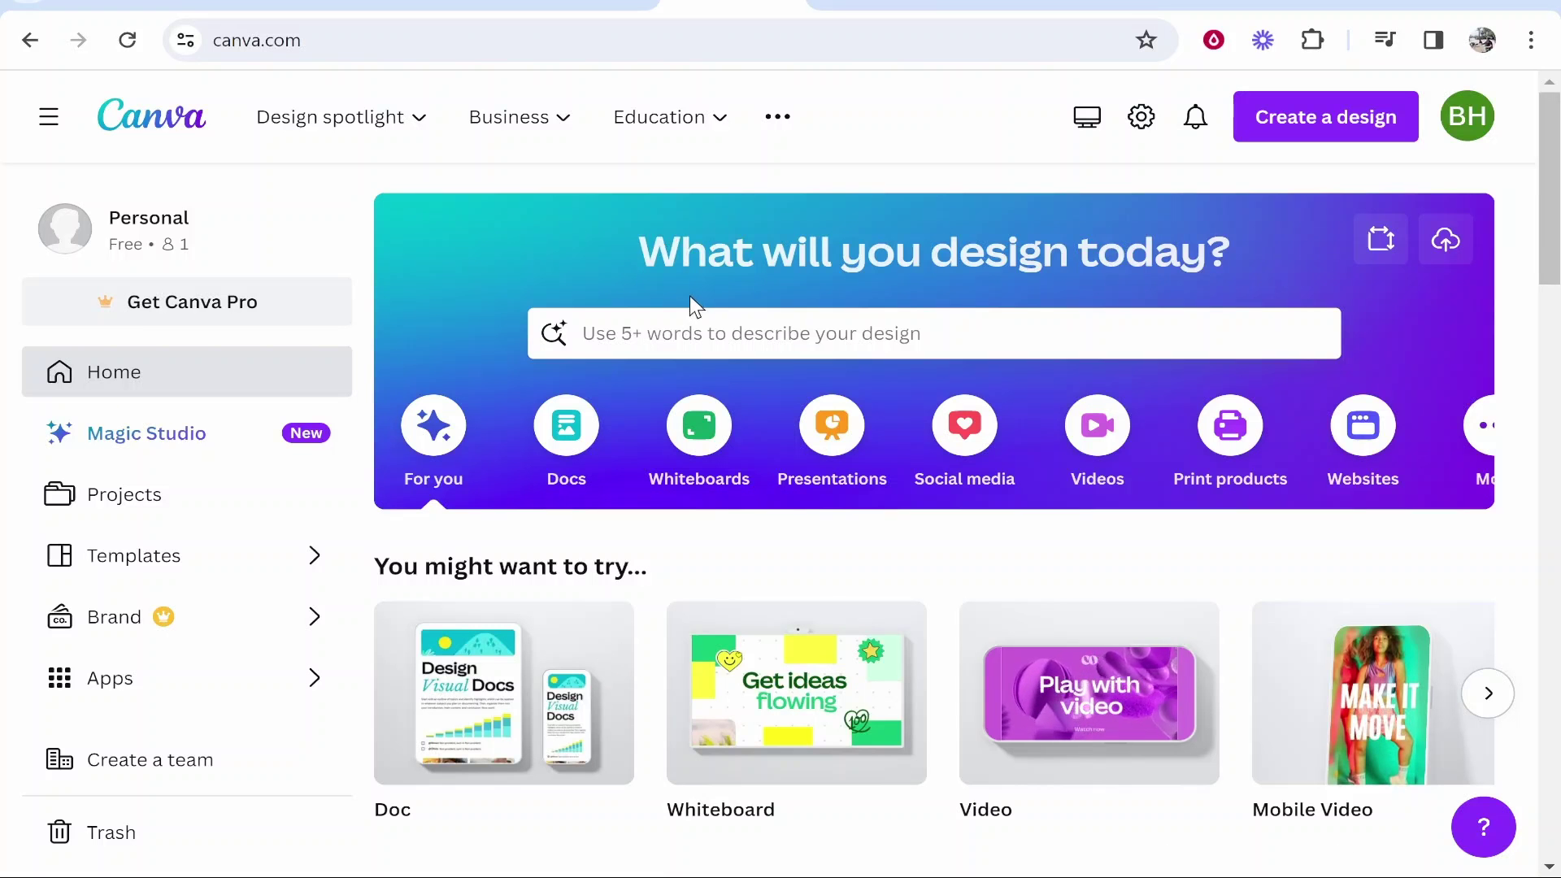
left_click(693, 315)
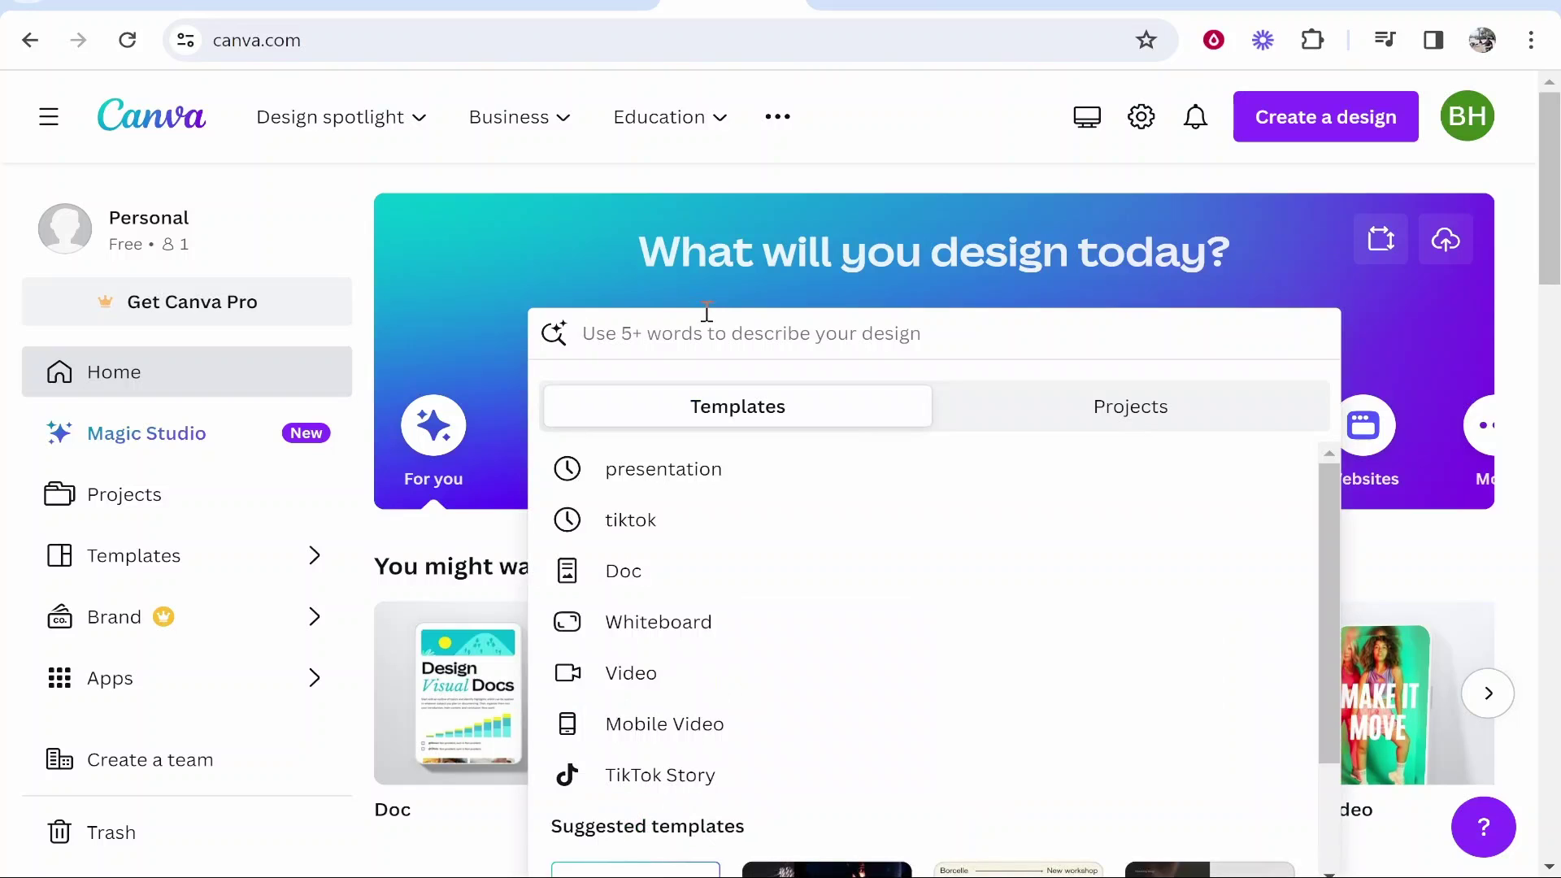
left_click(624, 472)
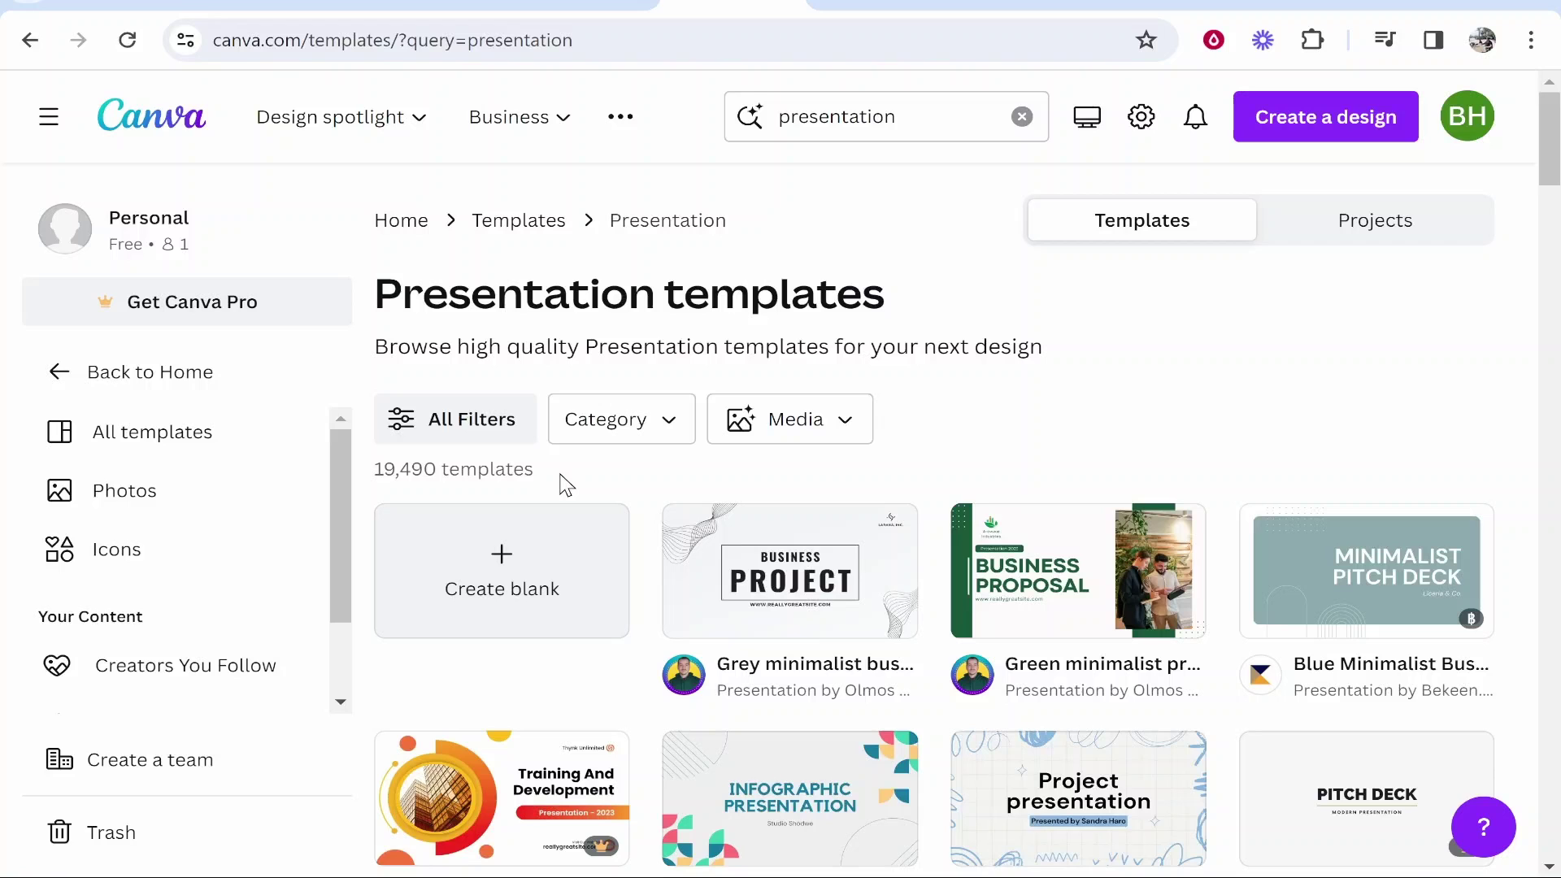
left_click(501, 555)
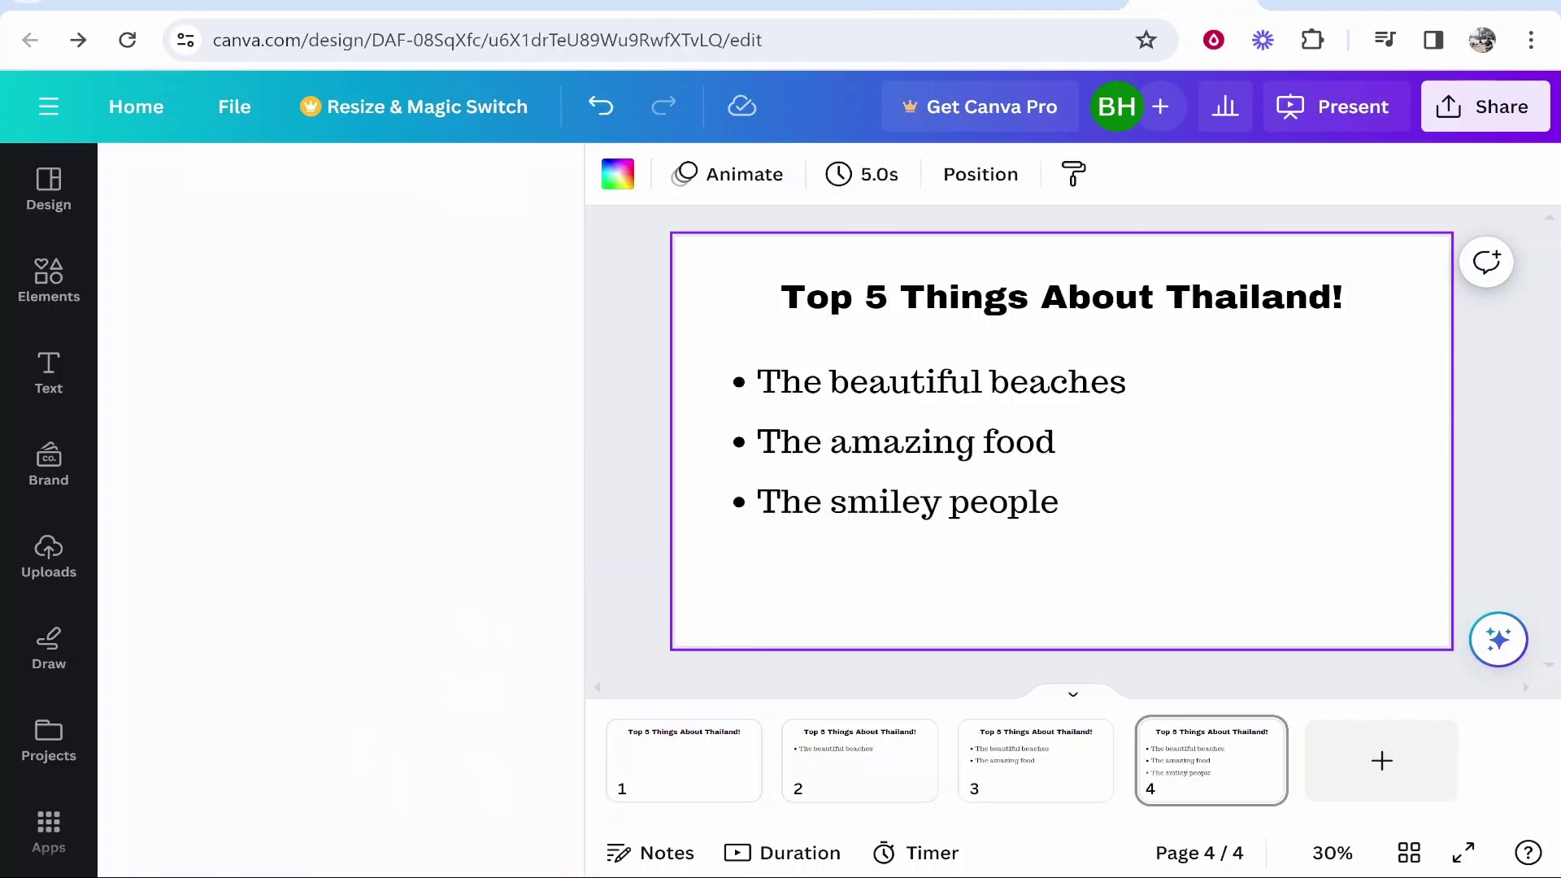
Step: Copy the Thailand title and three bullets from the old deck onto the blank page
left_click_drag(975, 618, 923, 328)
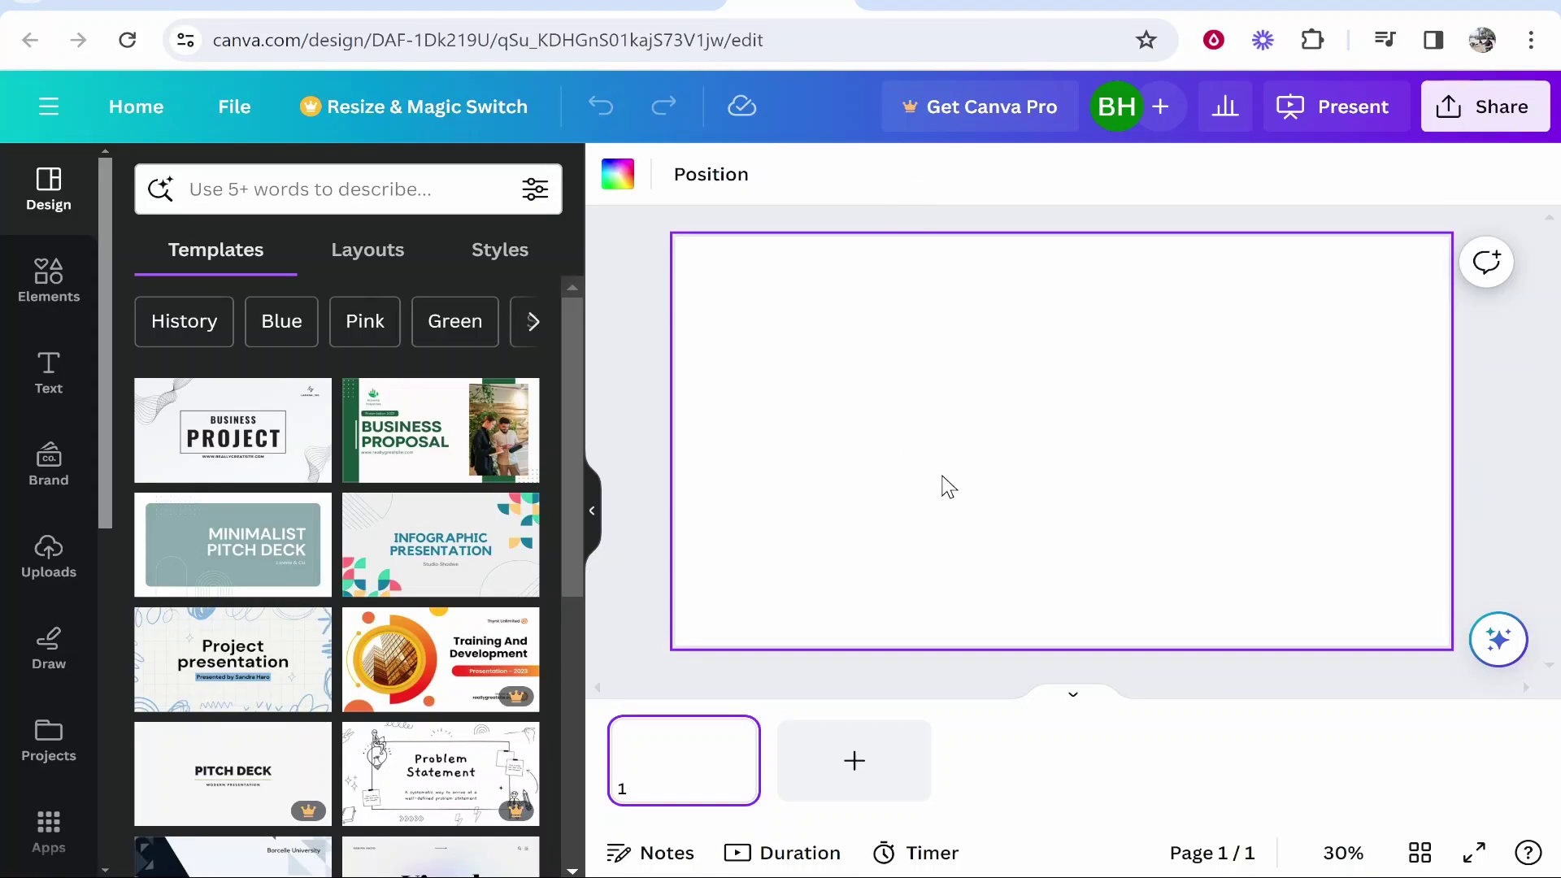
key("ctrl+v")
key("Escape")
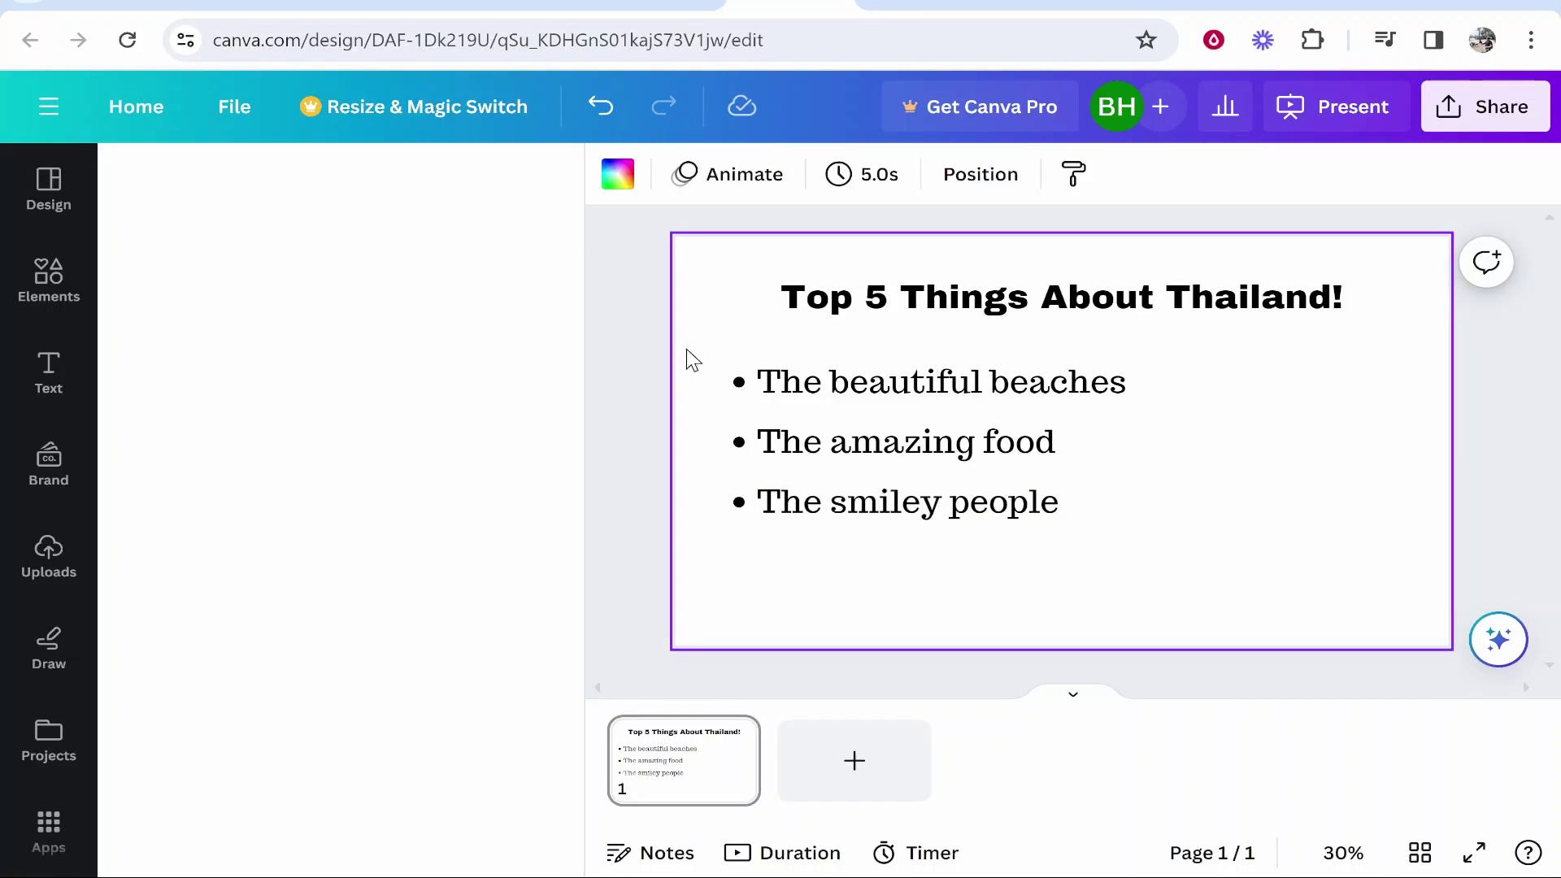
Step: Select the title and show its Text Animations panel from the More menu
left_click(800, 309)
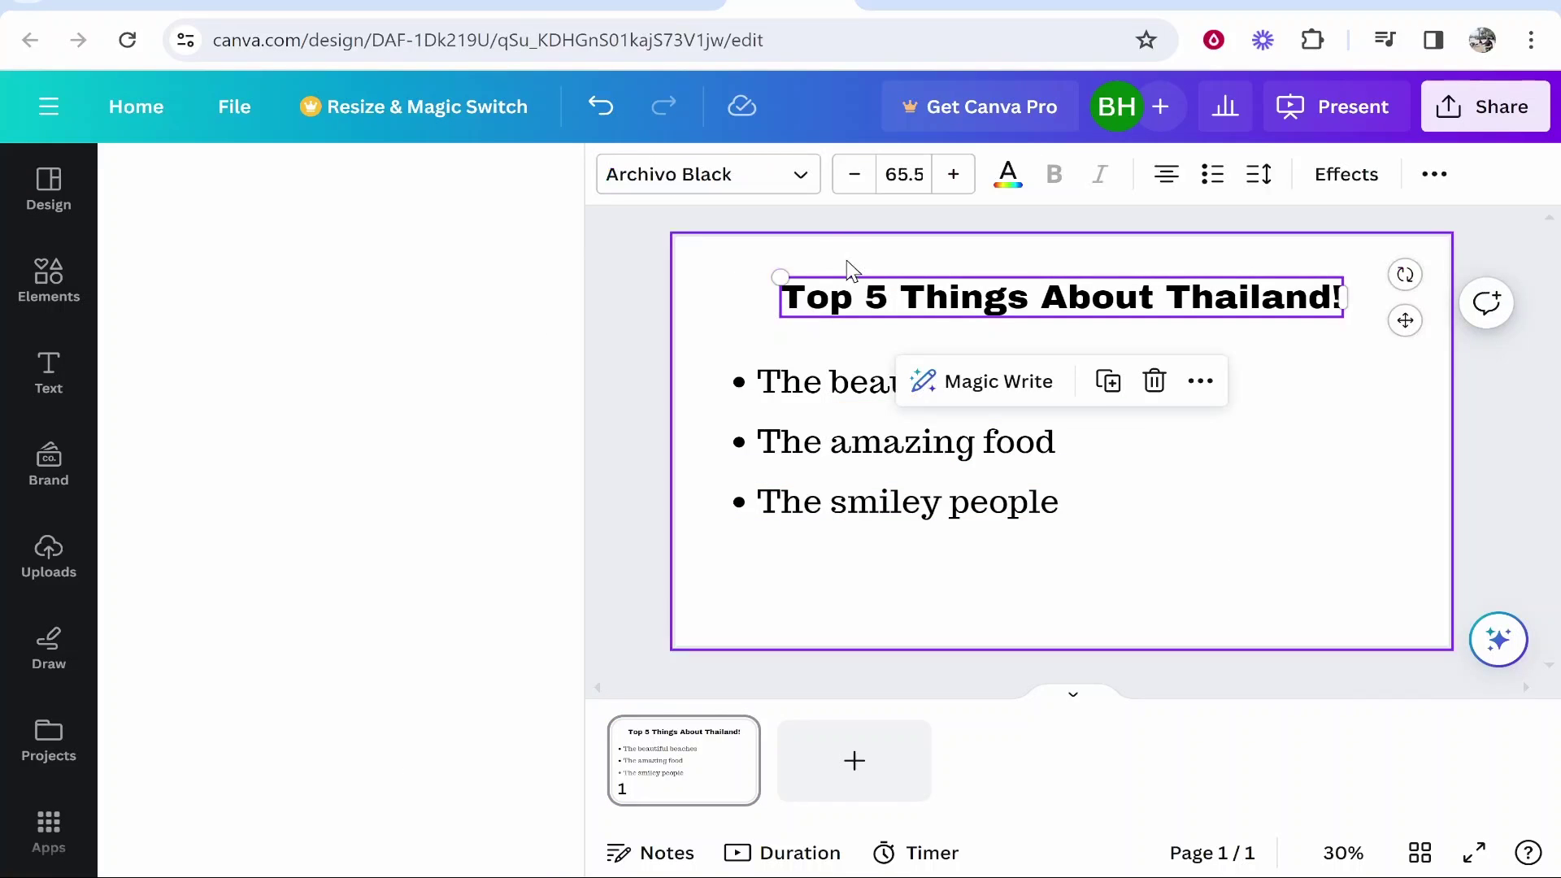
left_click(1492, 457)
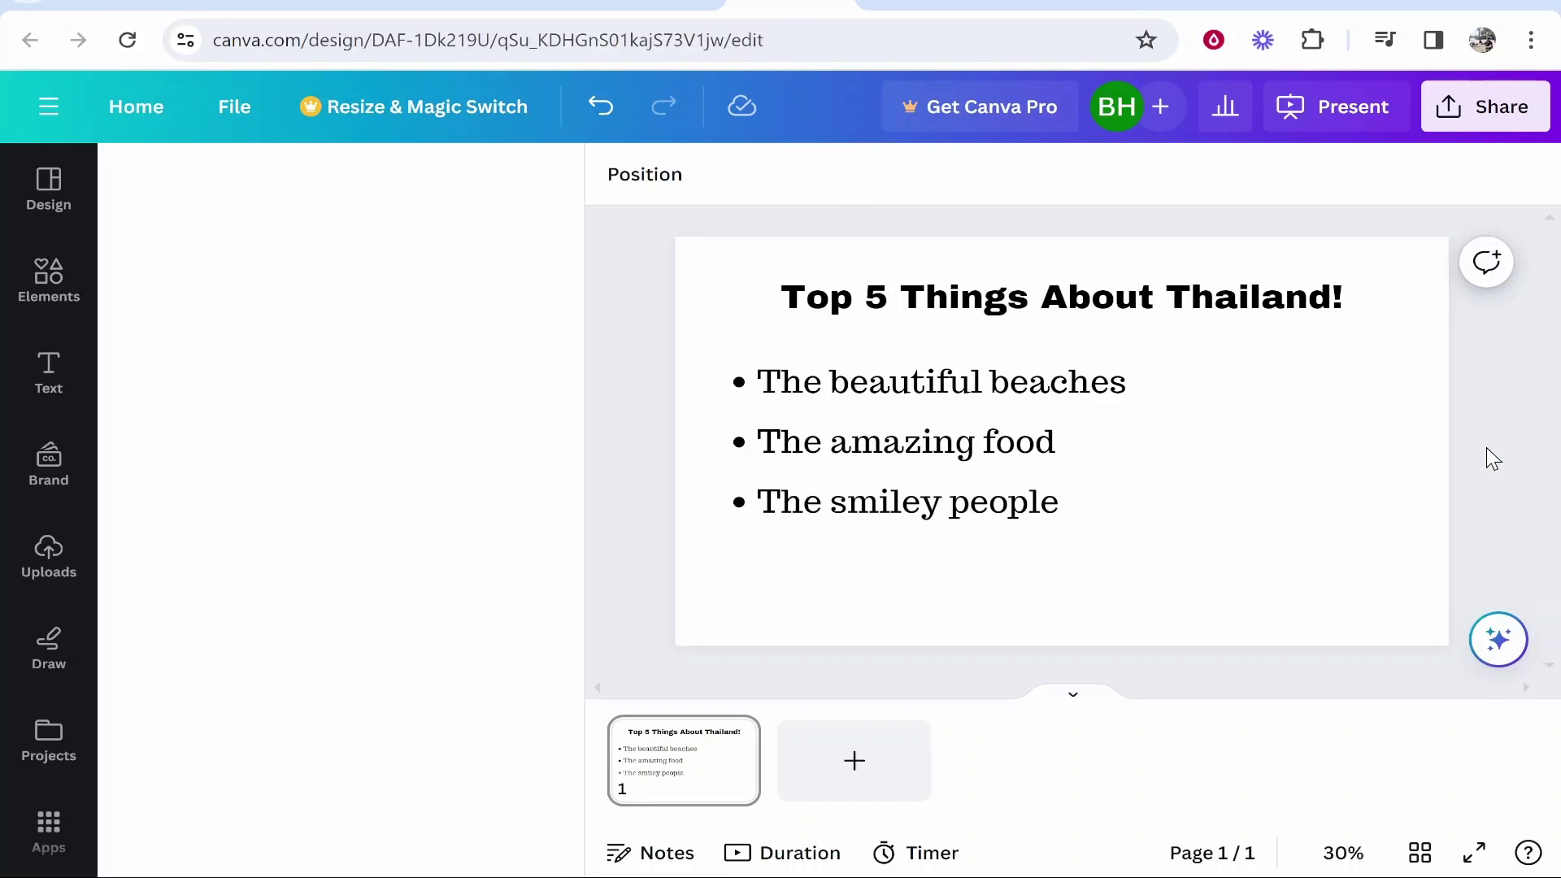
left_click(916, 302)
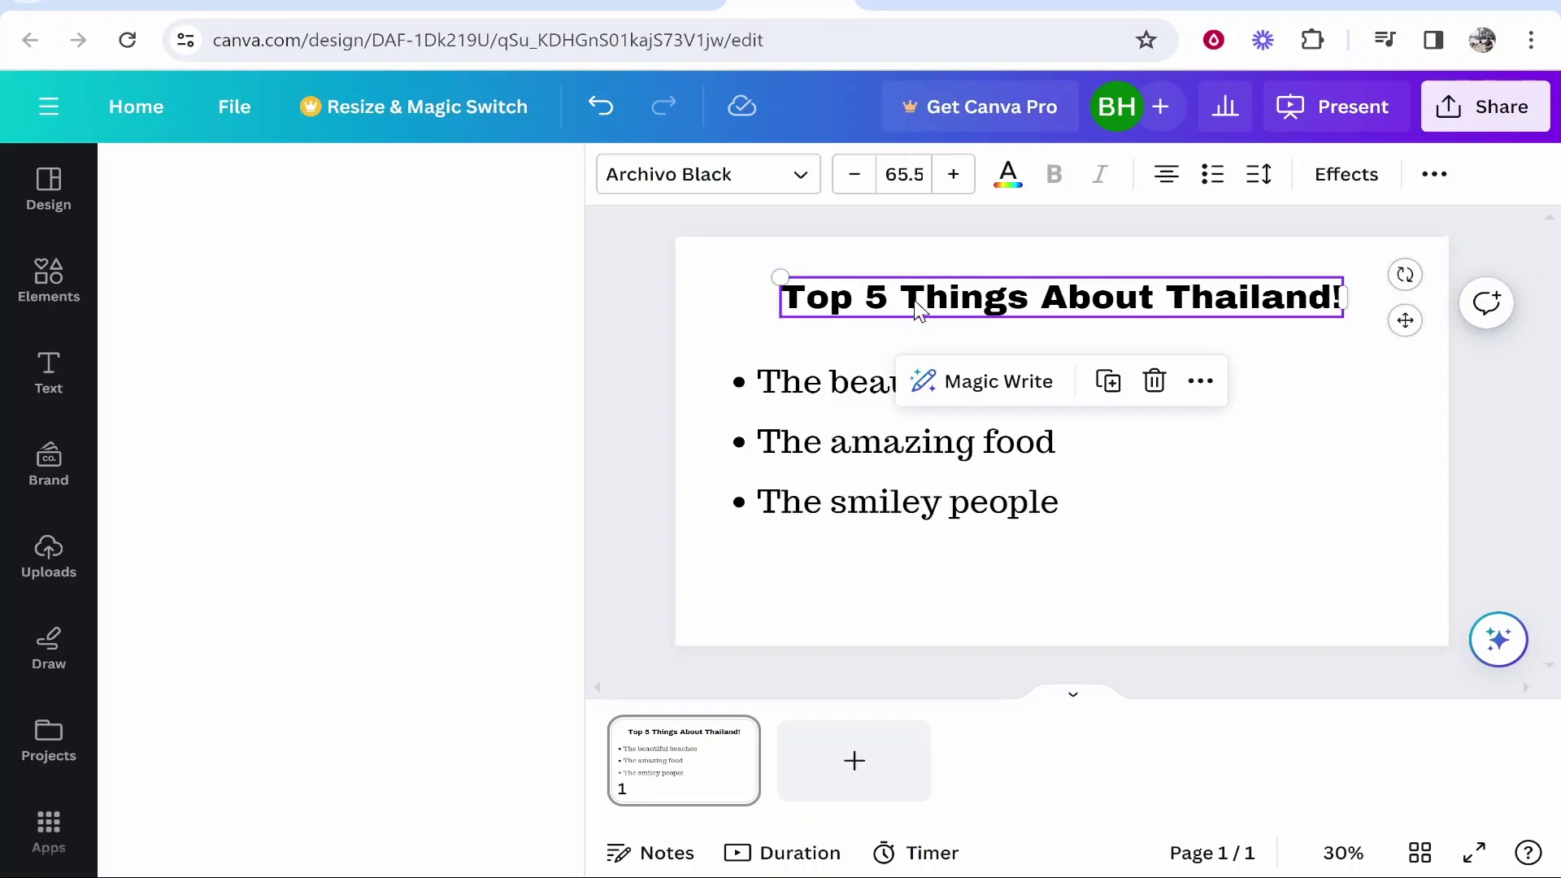
left_click(1434, 175)
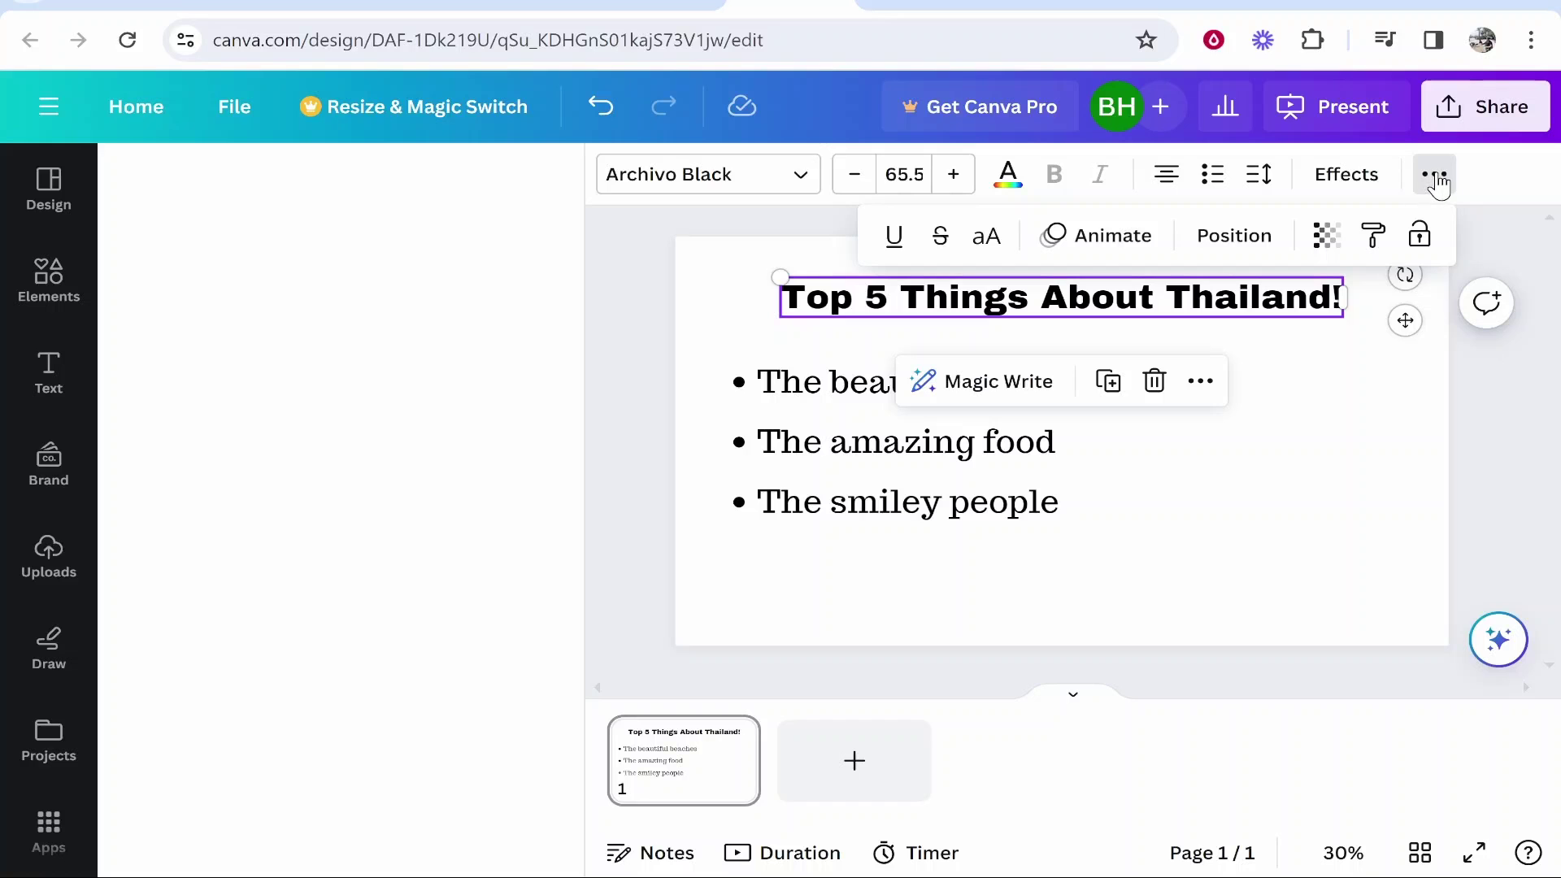
left_click(1057, 234)
left_click(1059, 233)
left_click(1059, 233)
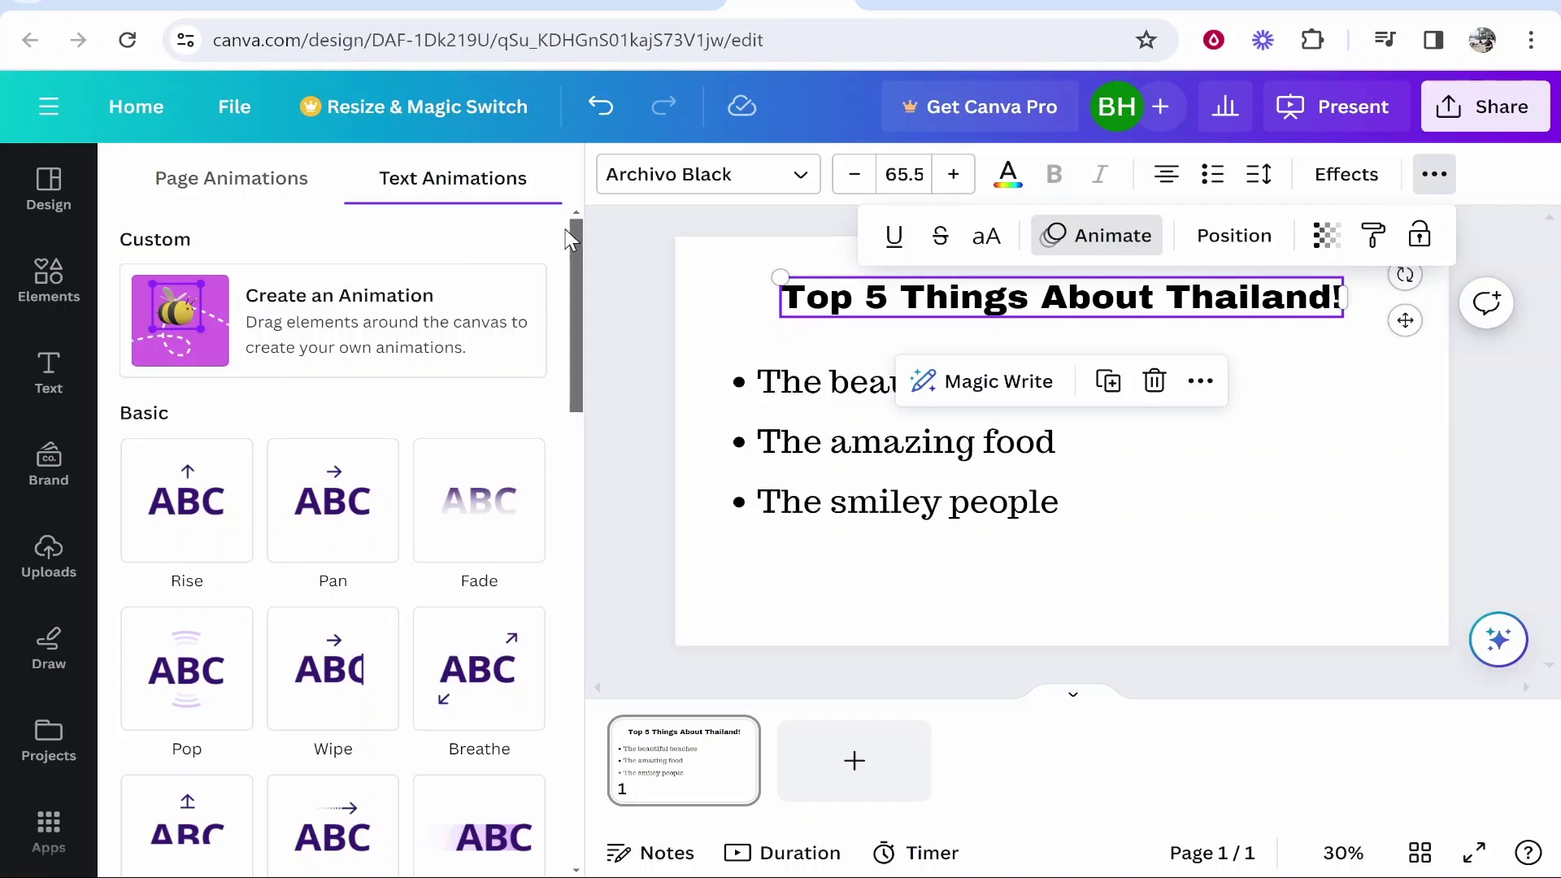
Step: Apply the Typewriter writing animation to the title, playing On enter
left_click_drag(574, 236, 570, 423)
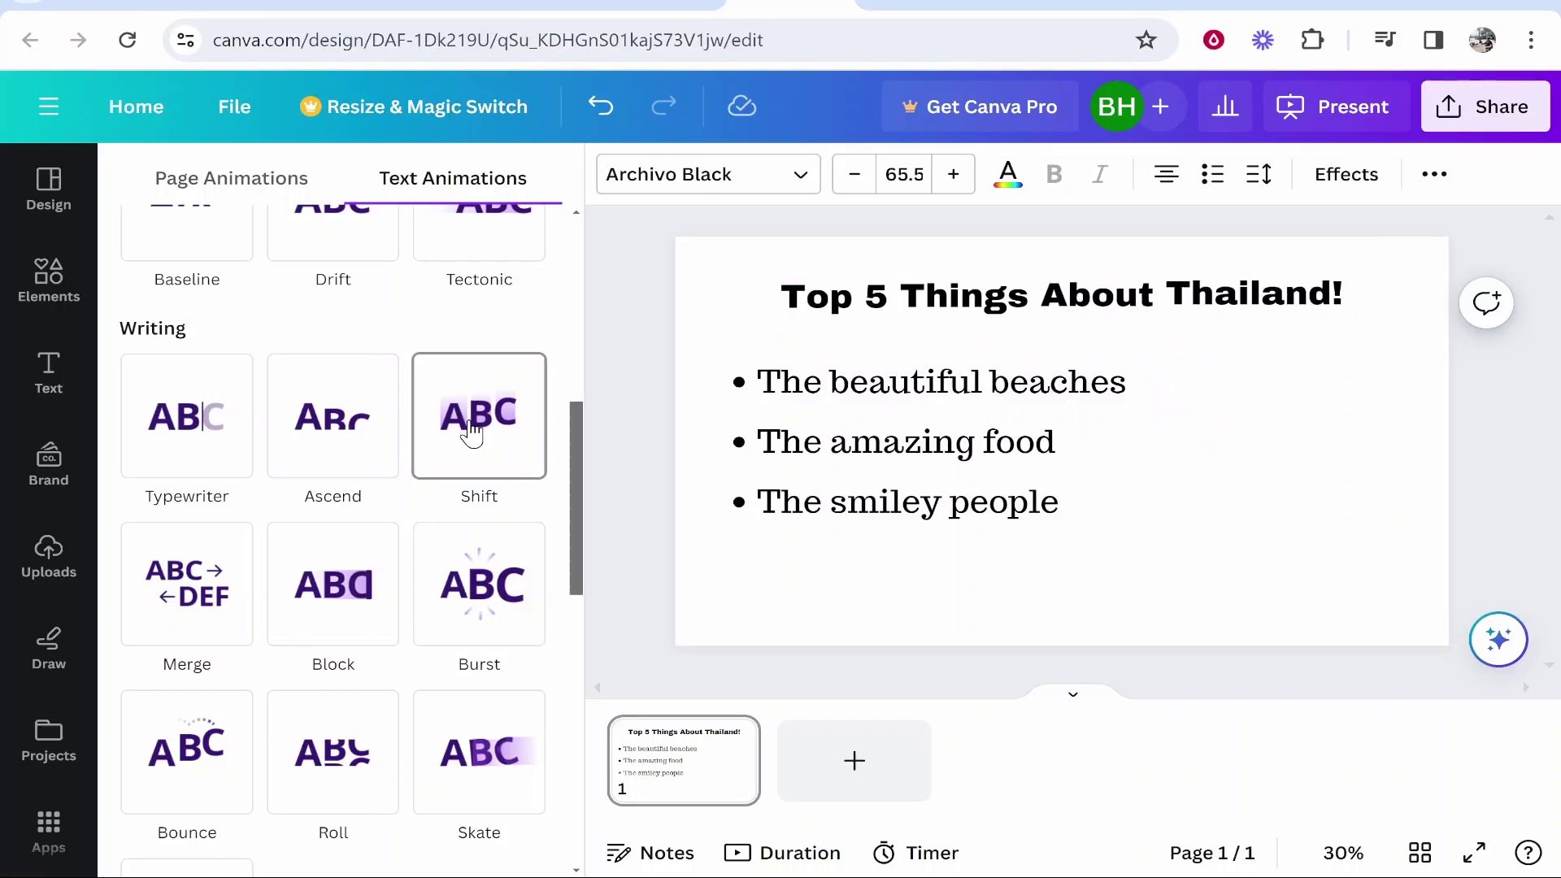
left_click(188, 421)
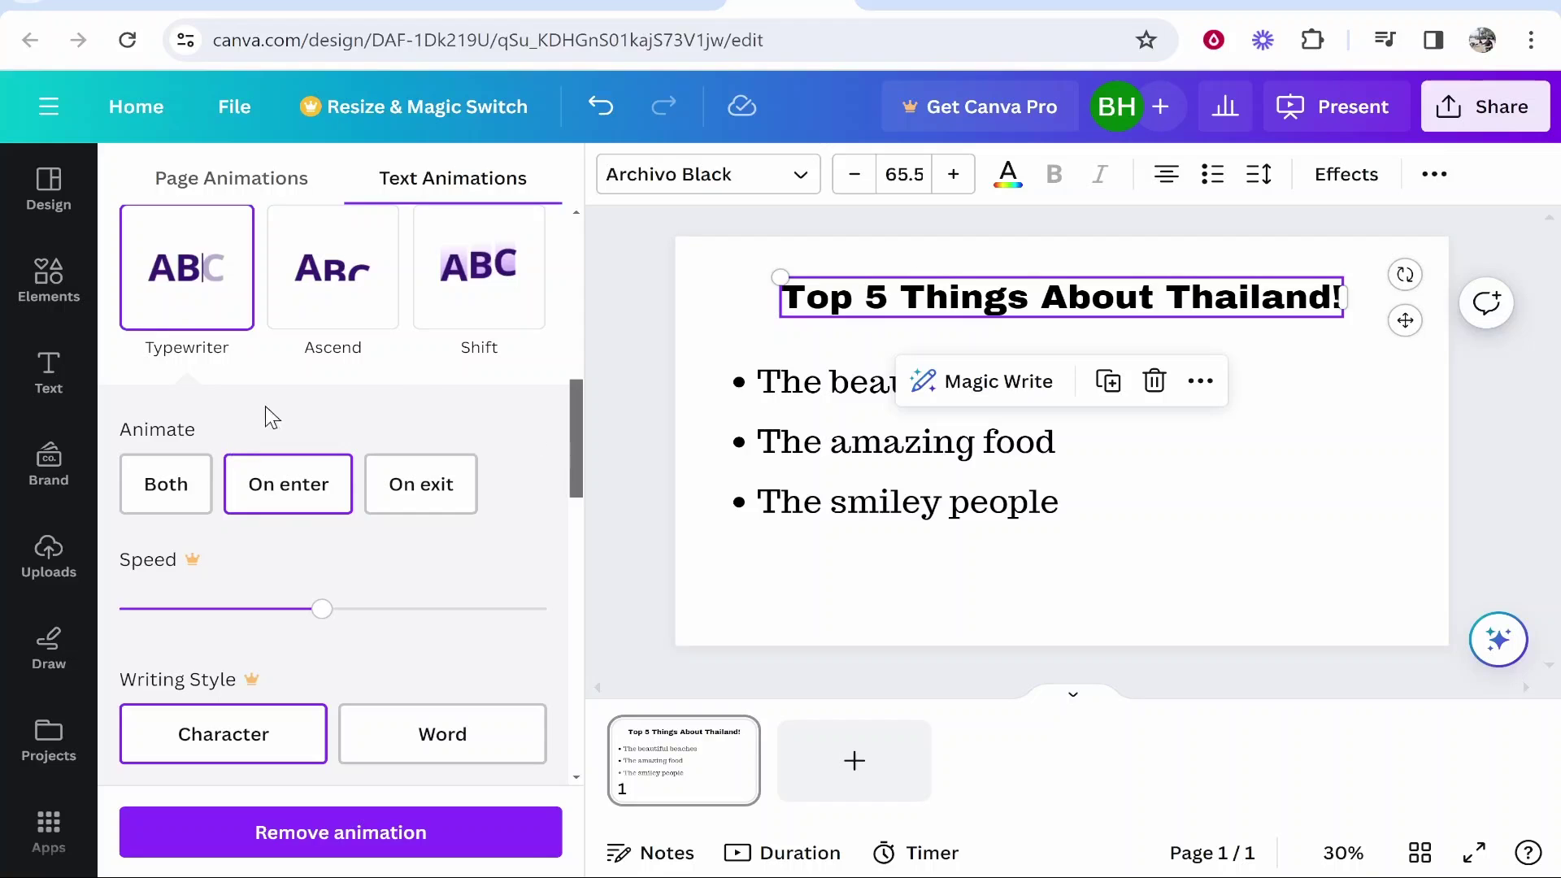
left_click(309, 488)
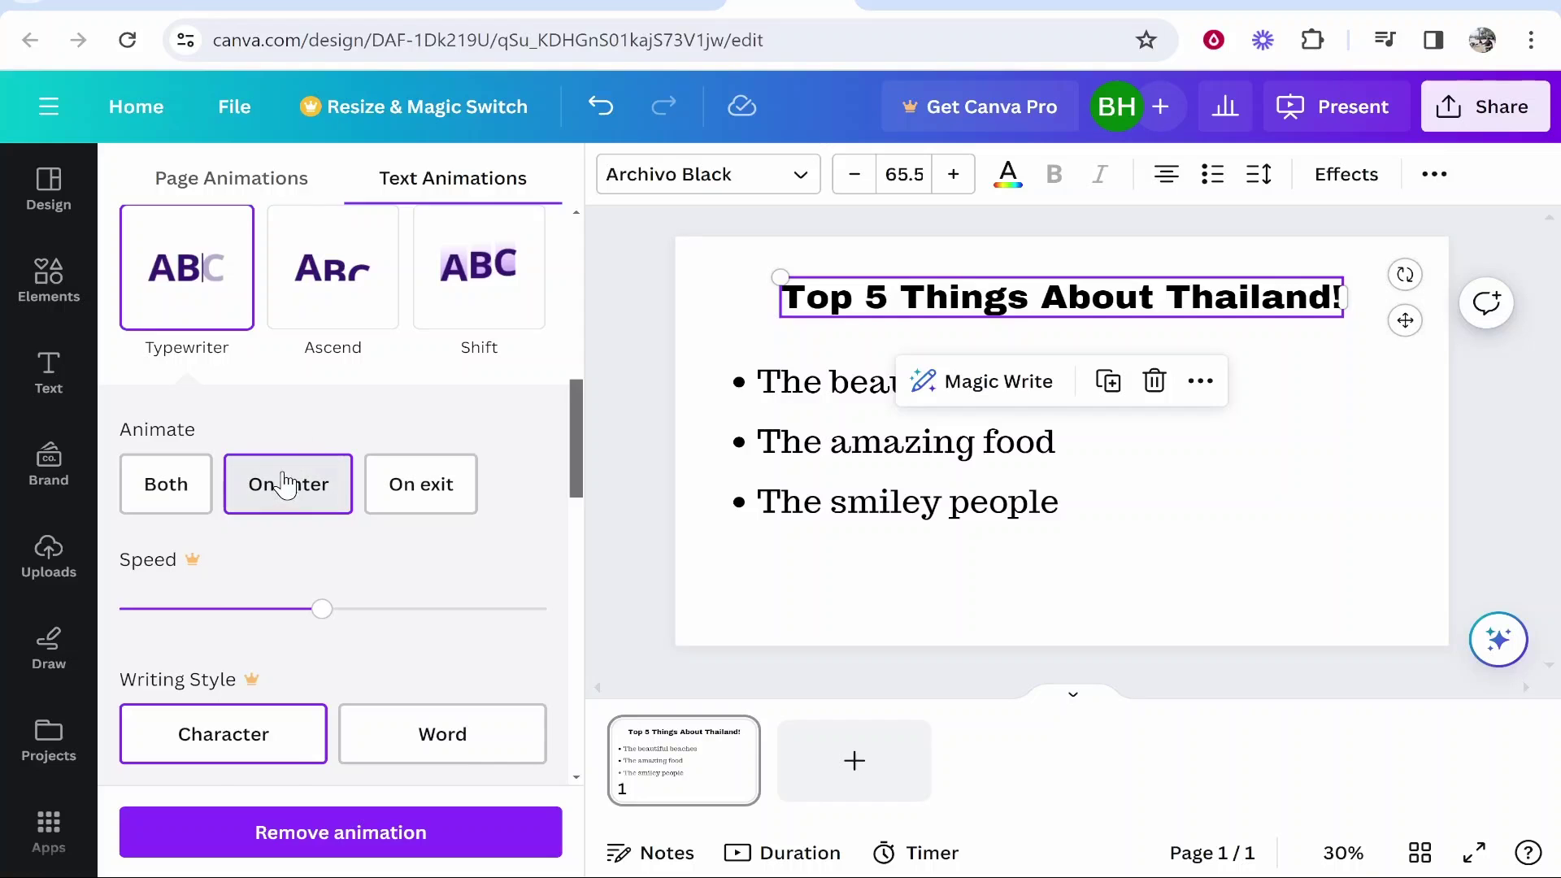
scroll(284, 483, "down", 2)
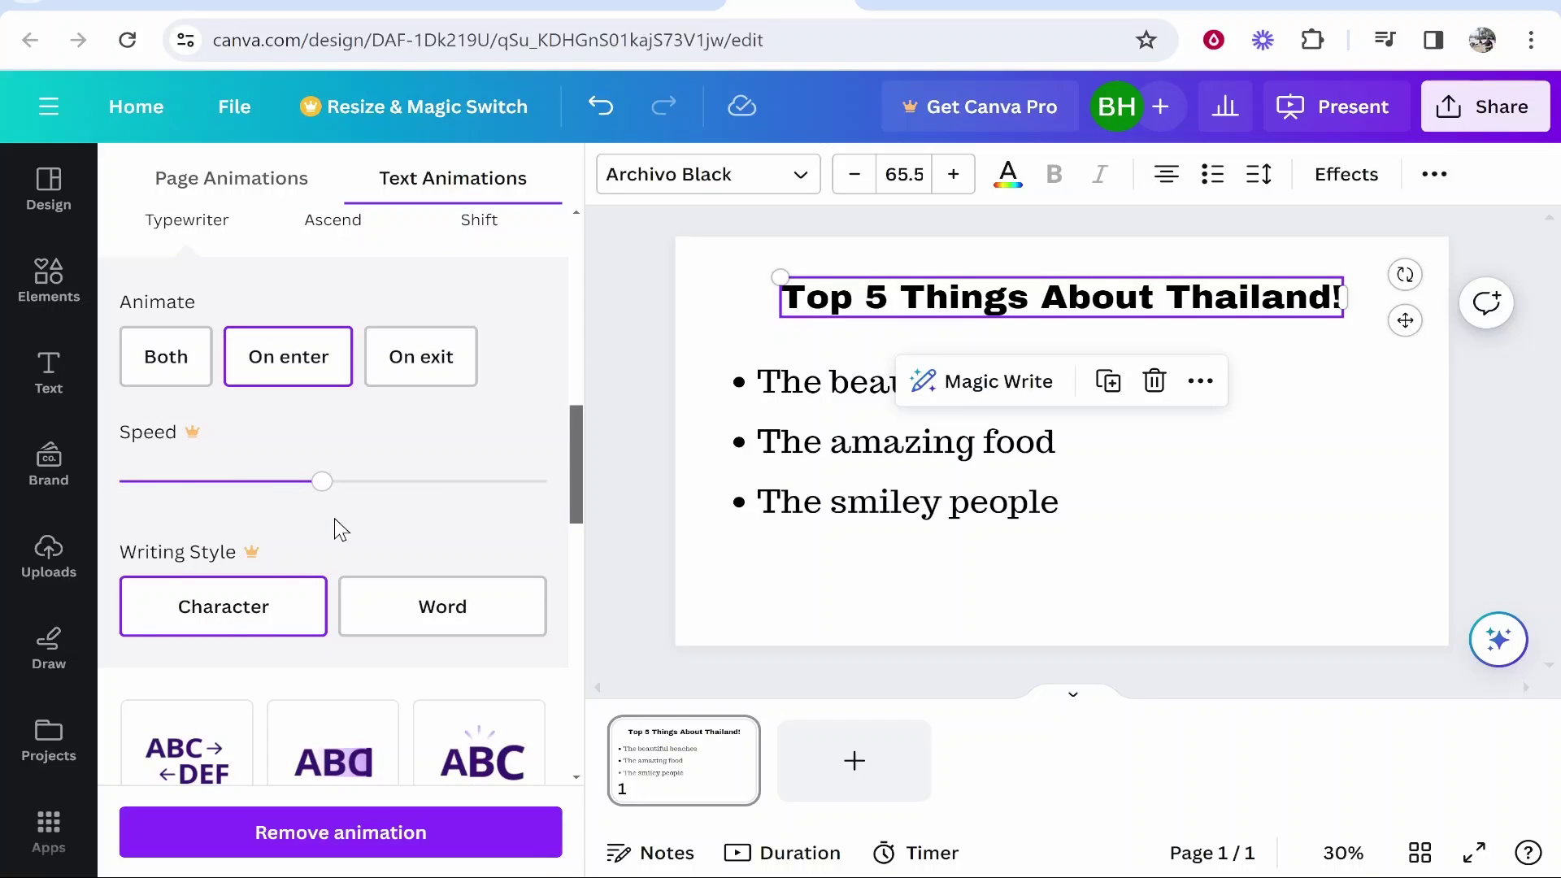
scroll(404, 499, "up", 4)
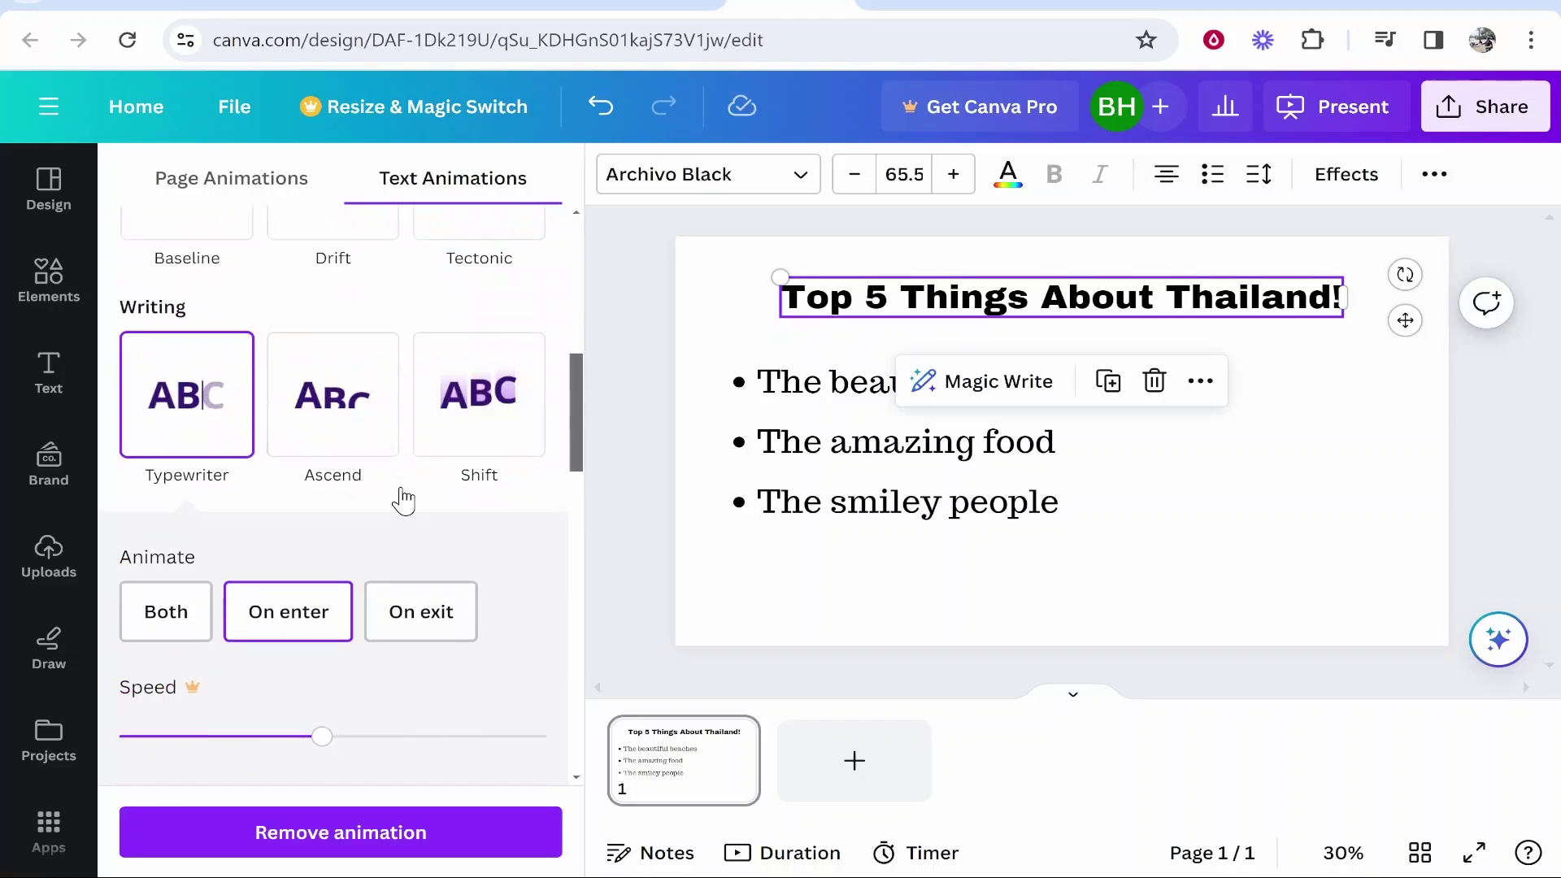
scroll(466, 668, "up", 2)
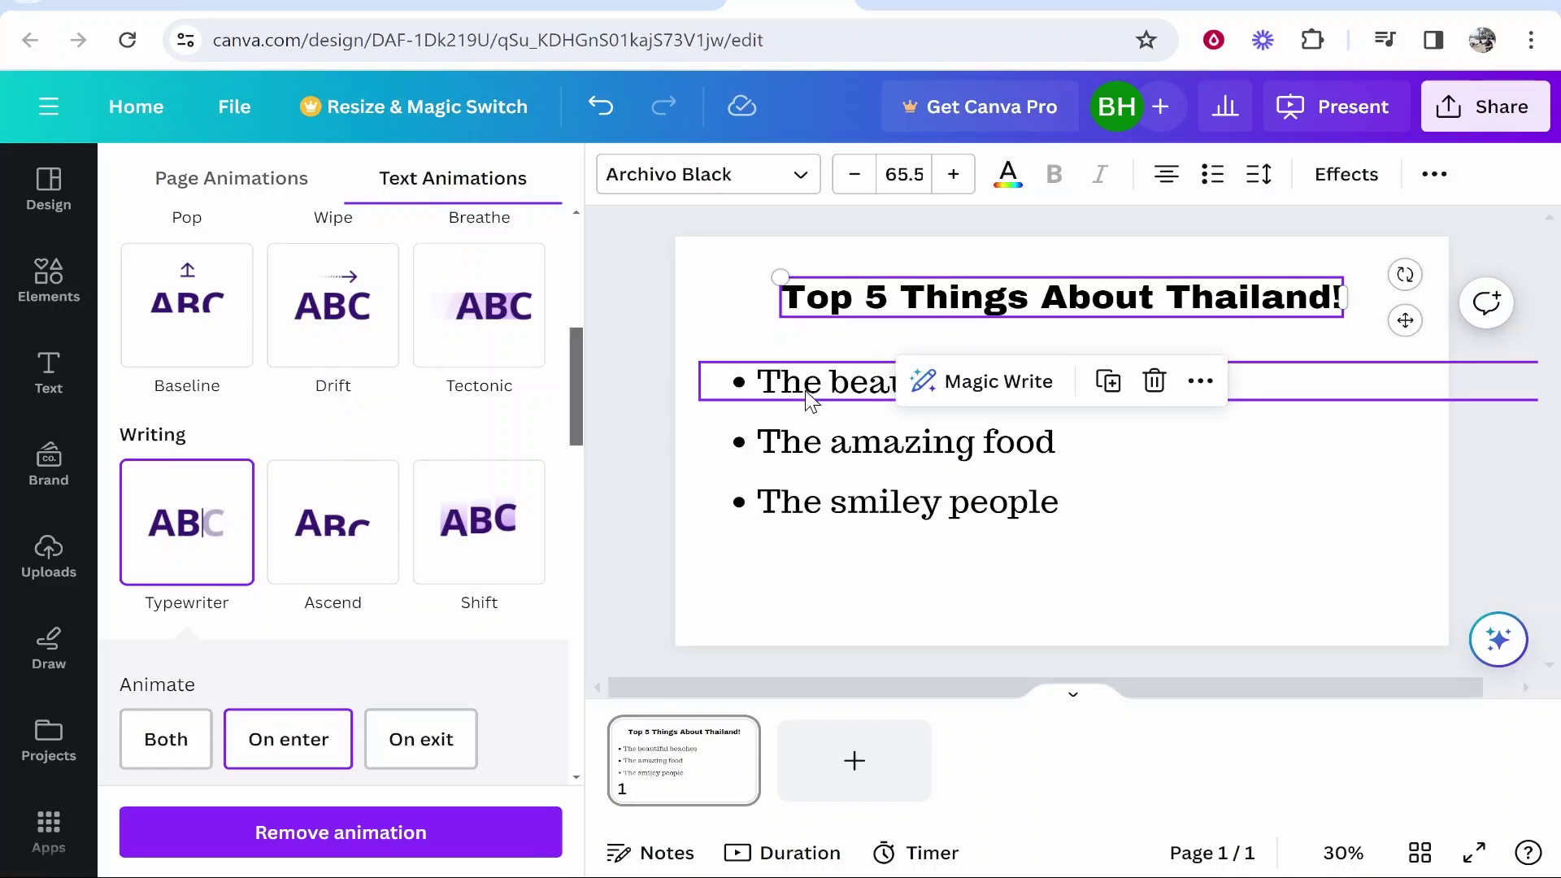
Step: Apply the Typewriter animation to the bullet list text box, then deselect it
left_click(829, 398)
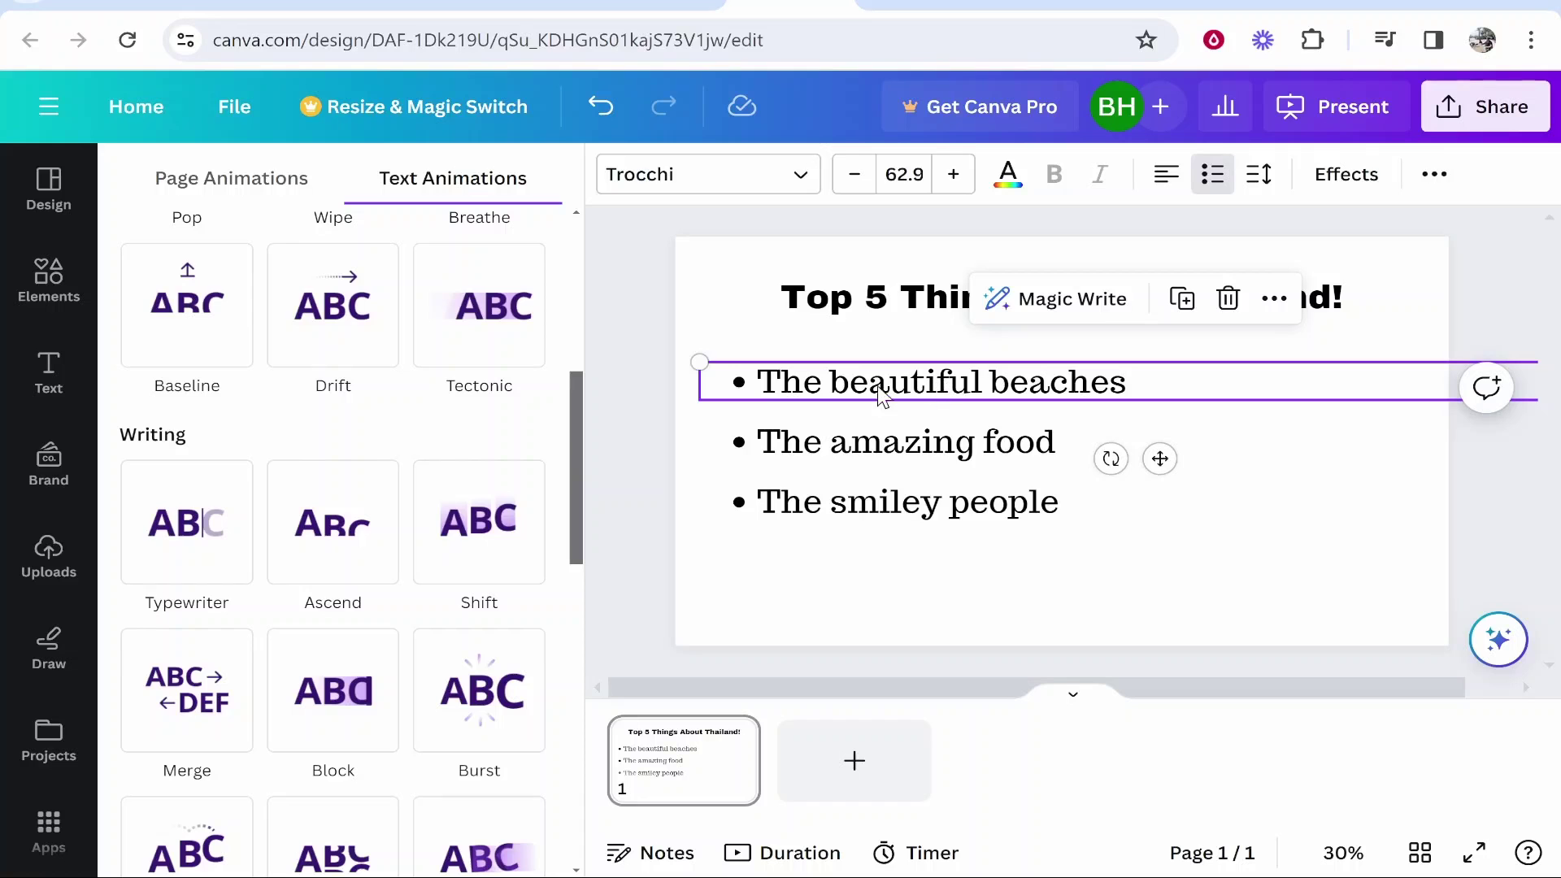
left_click(1432, 175)
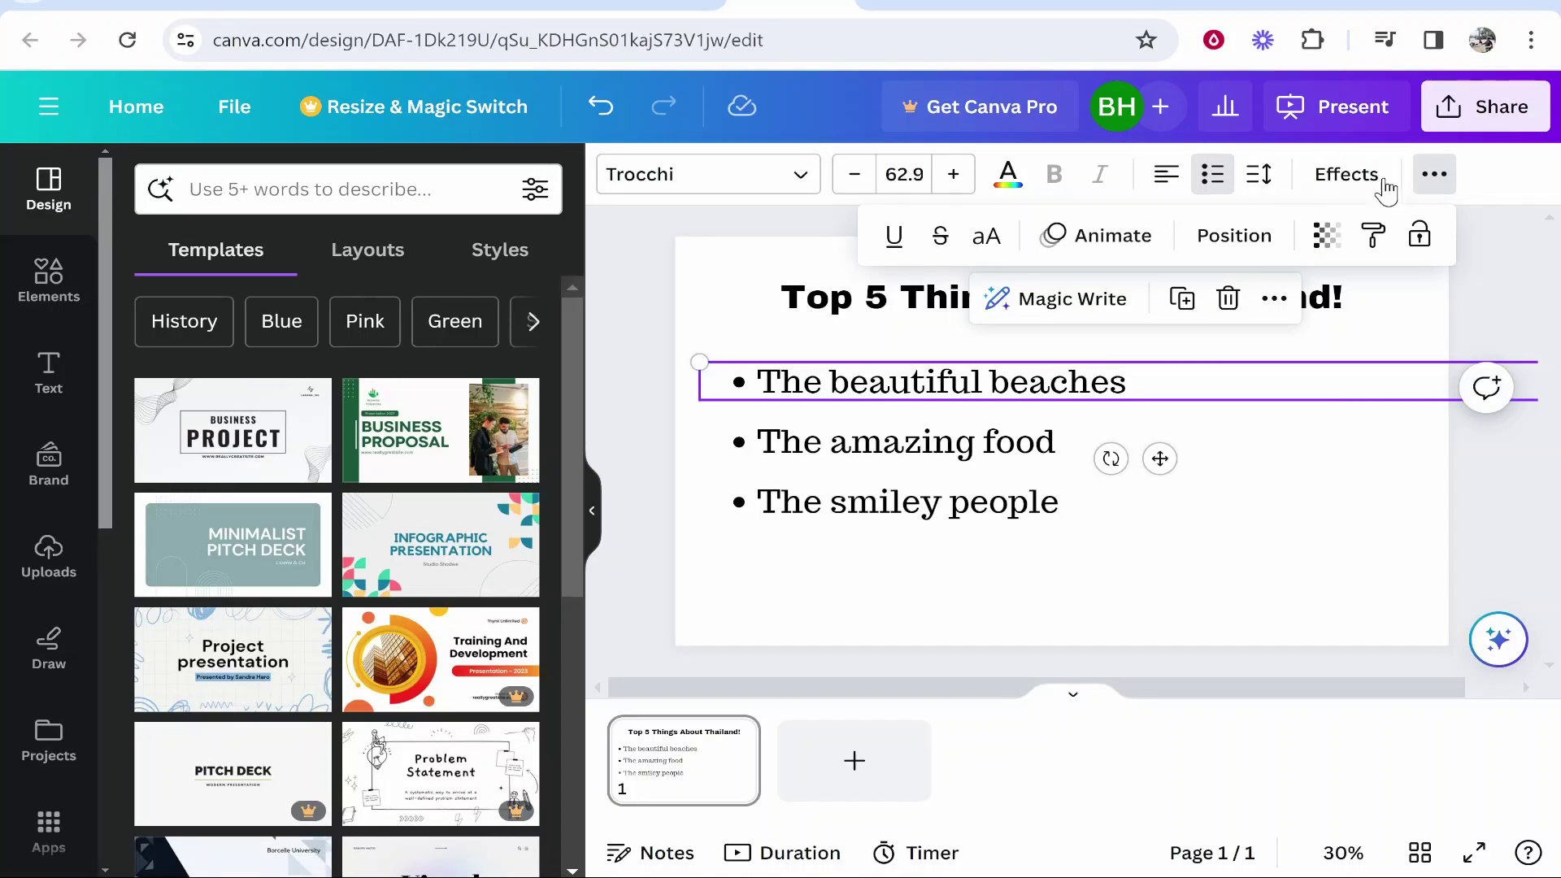
left_click(1097, 235)
scroll(256, 439, "down", 3)
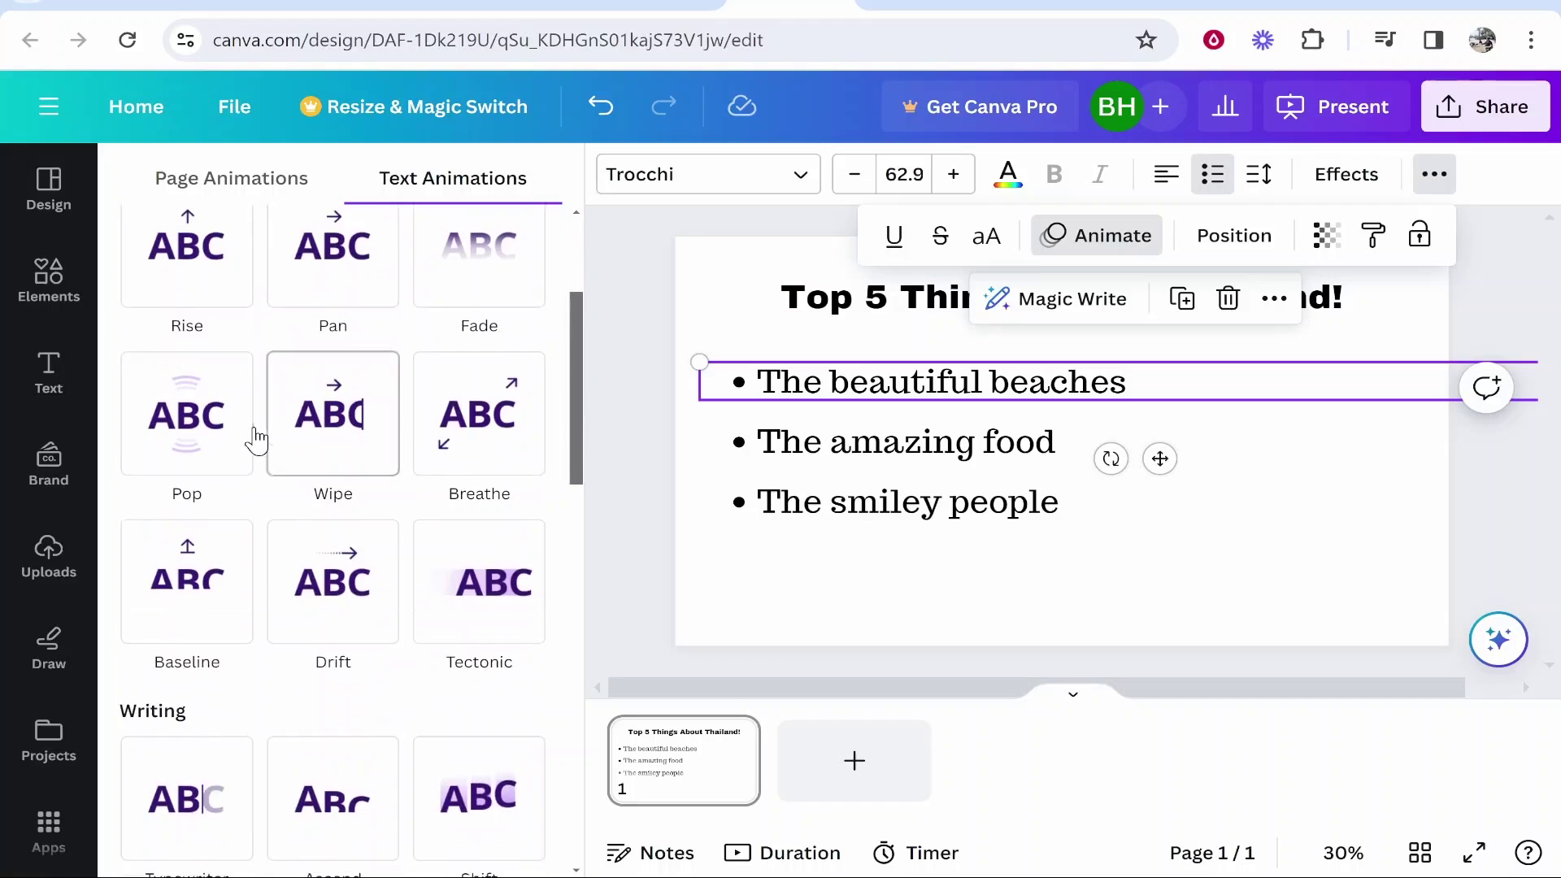
scroll(256, 439, "down", 2)
left_click(189, 646)
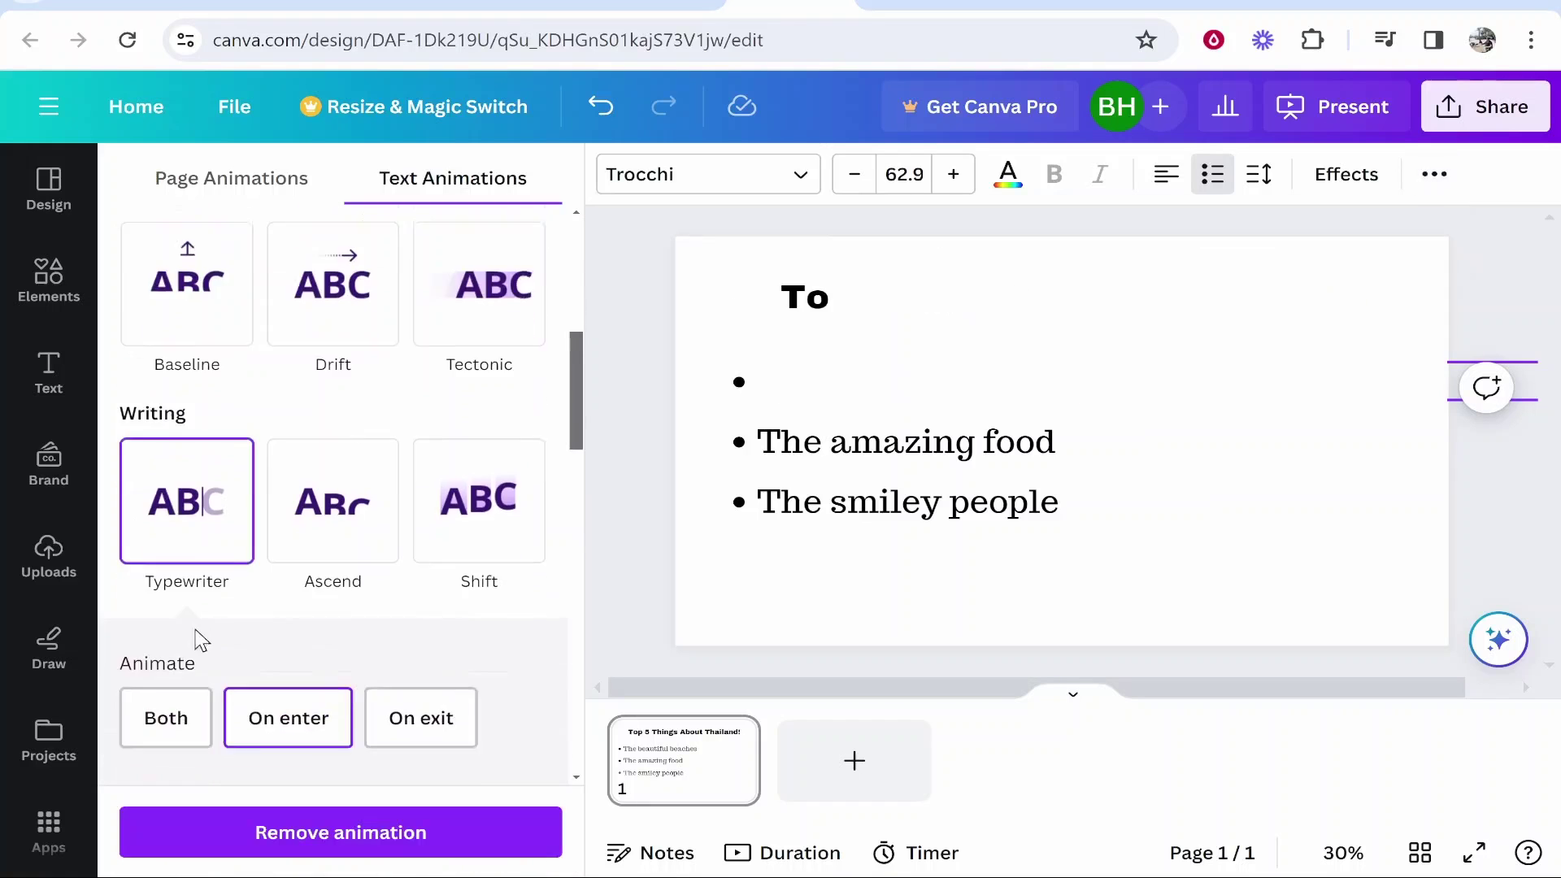
scroll(201, 642, "down", 3)
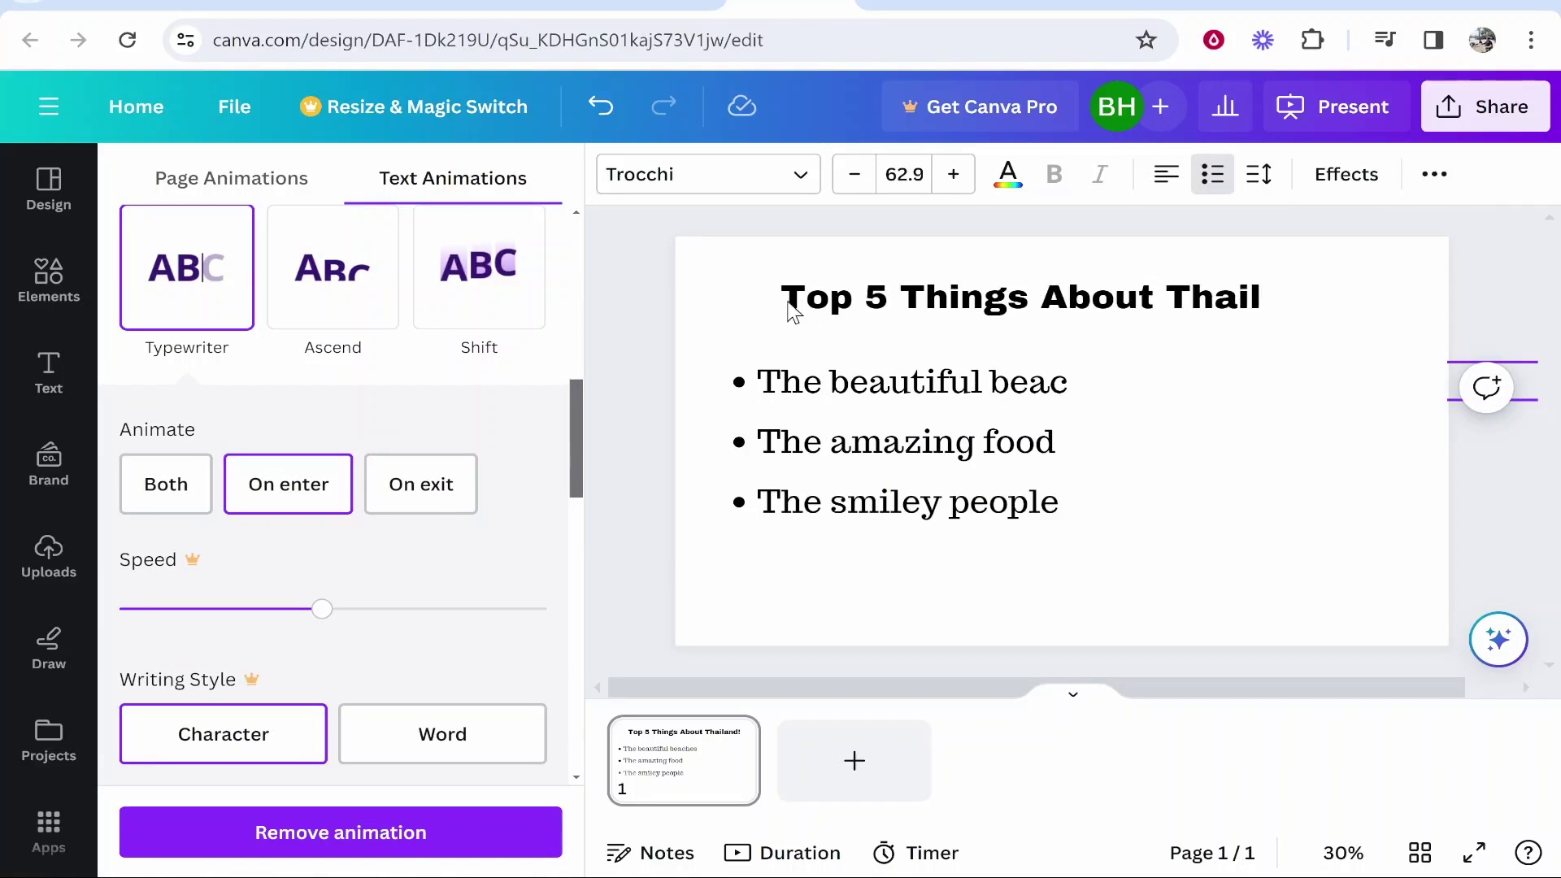
left_click(748, 299)
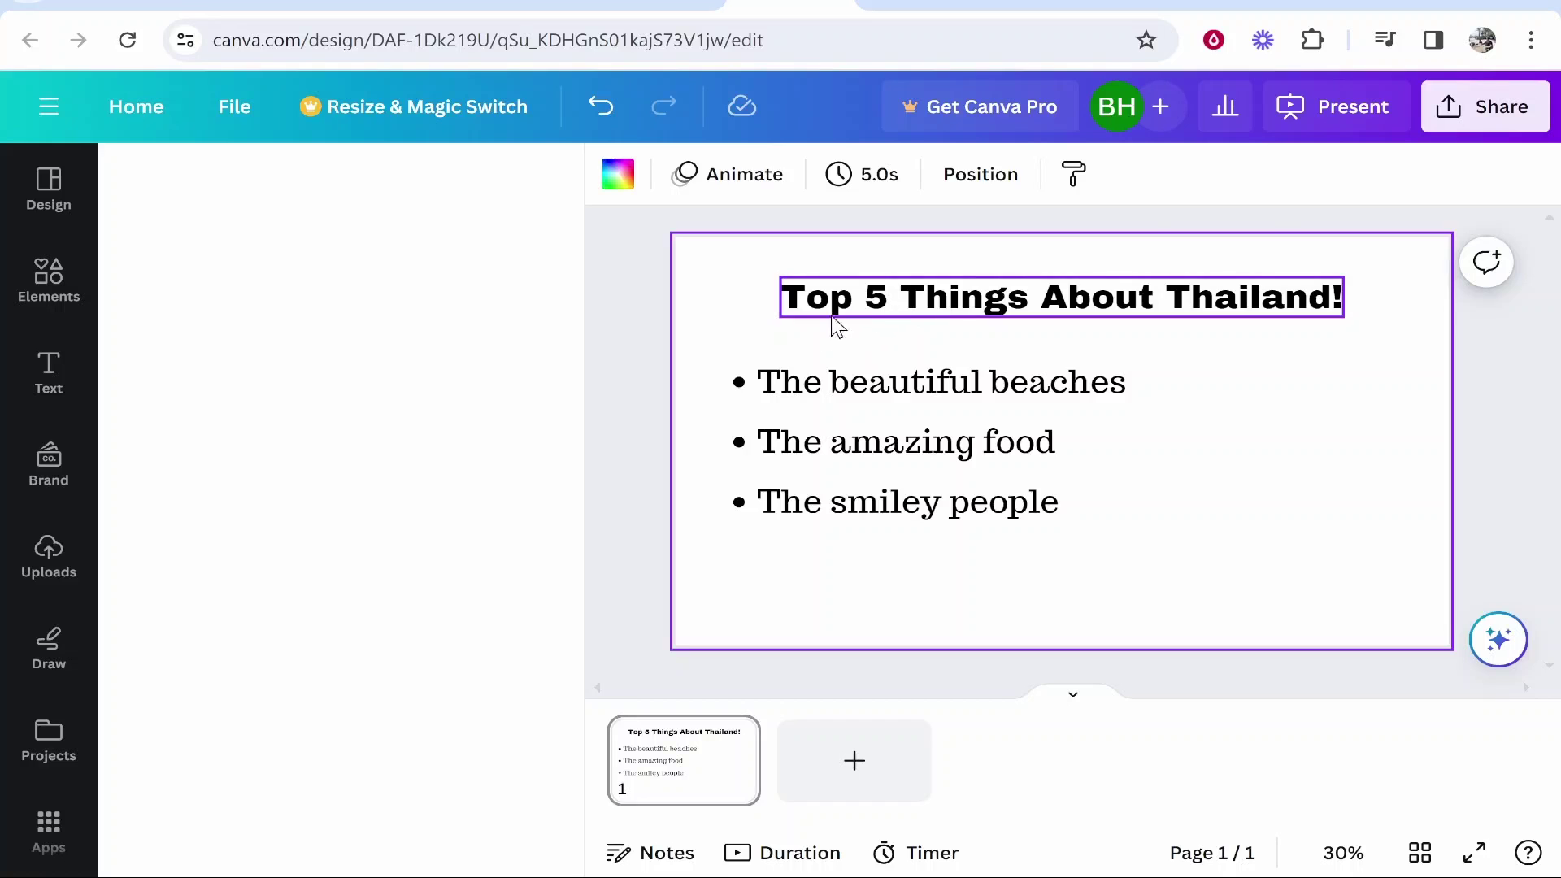
left_click(1317, 114)
left_click(1227, 738)
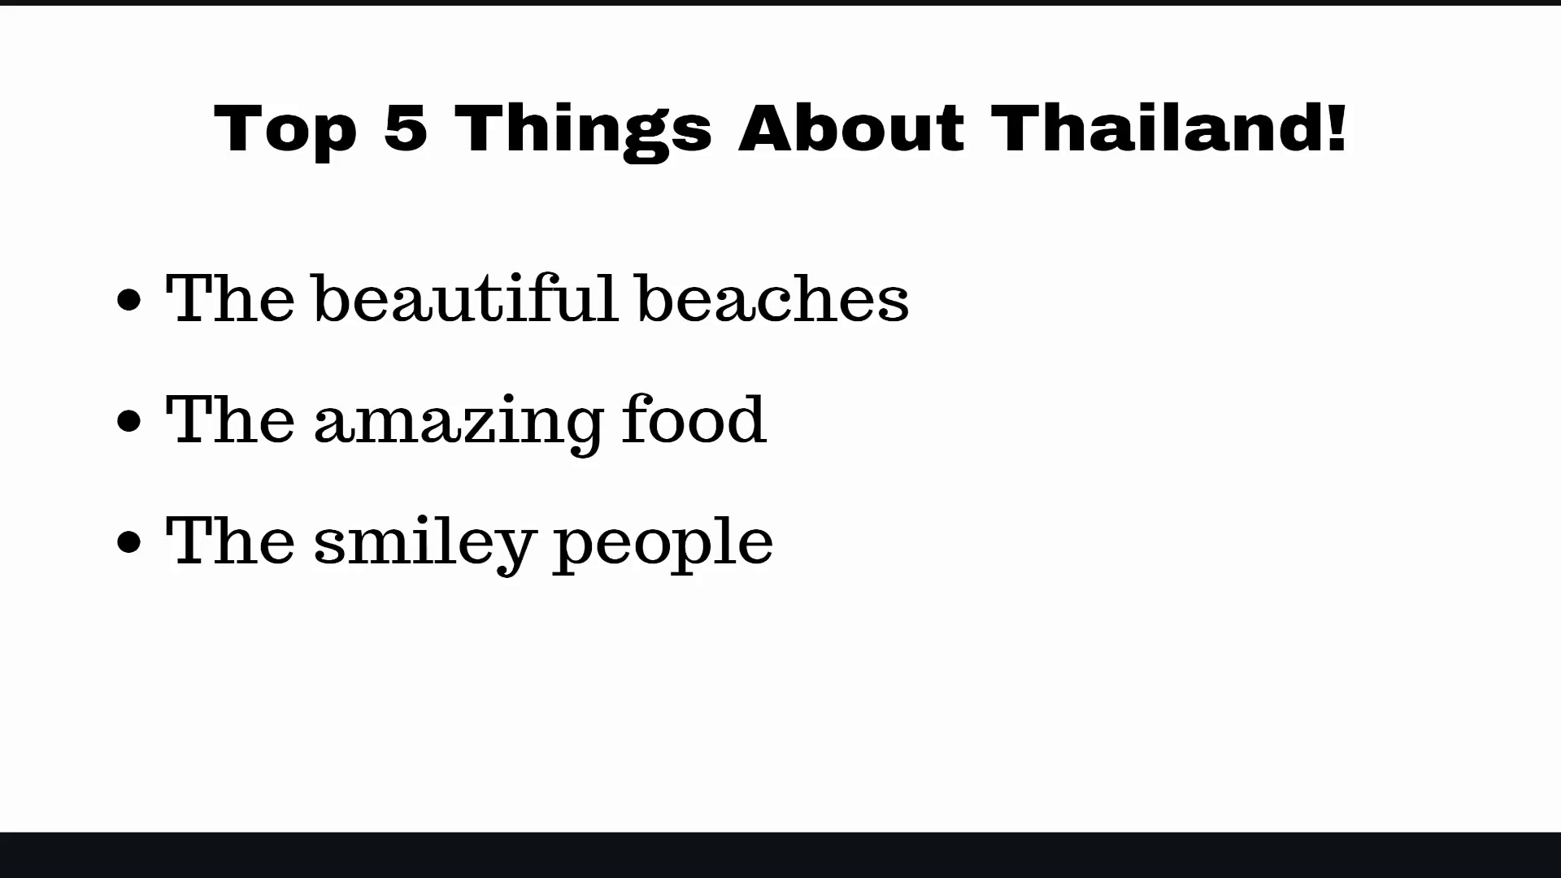
key("Escape")
Step: Select the title and each bullet line on page 1, then add a blank page
left_click(705, 296)
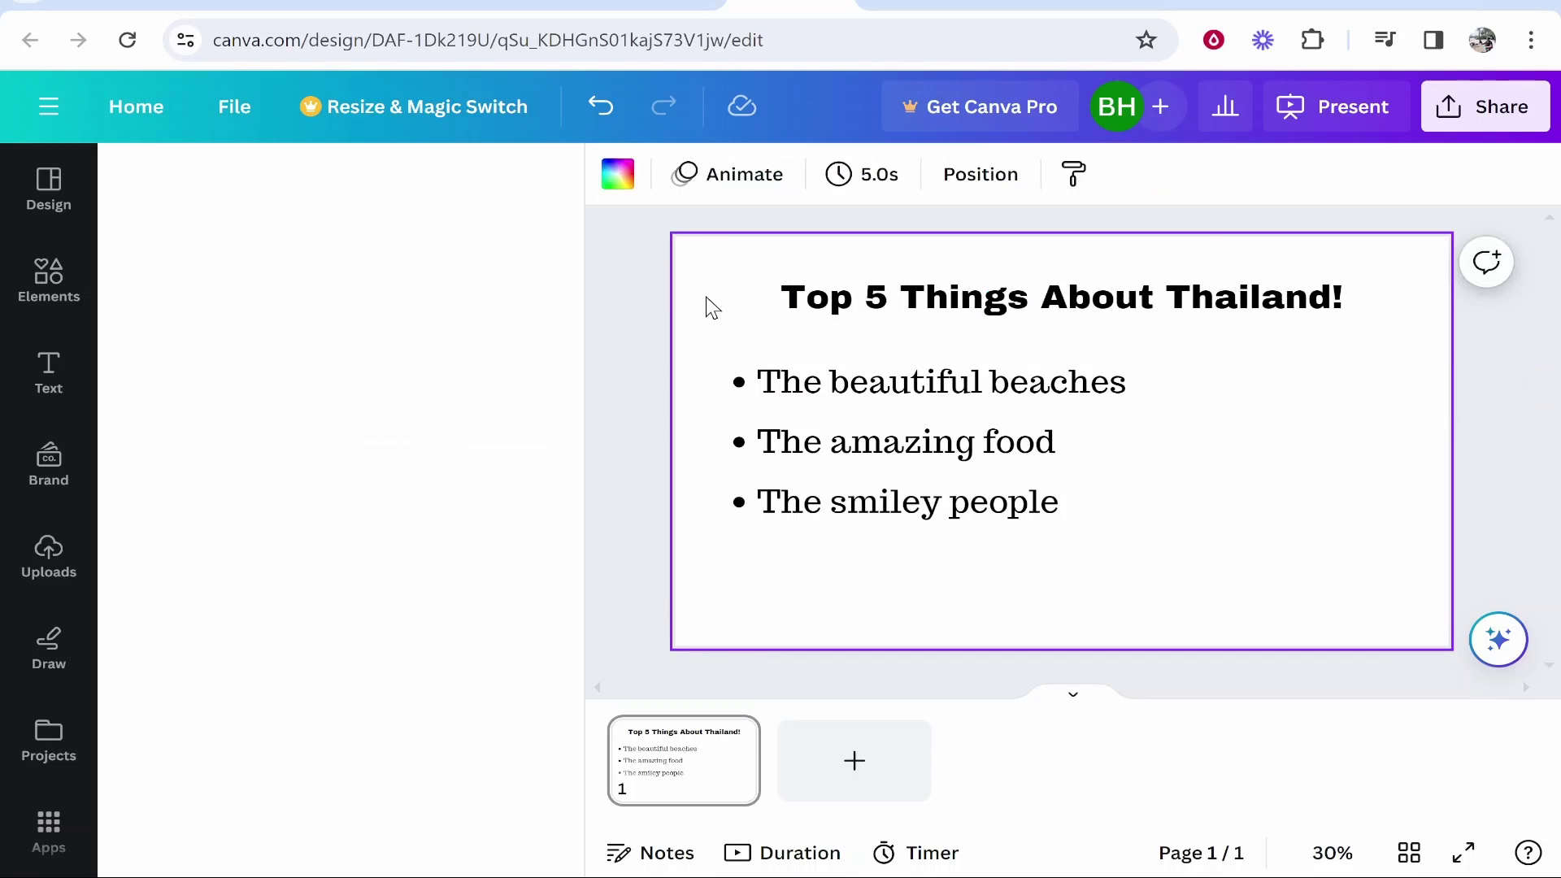
left_click(823, 289)
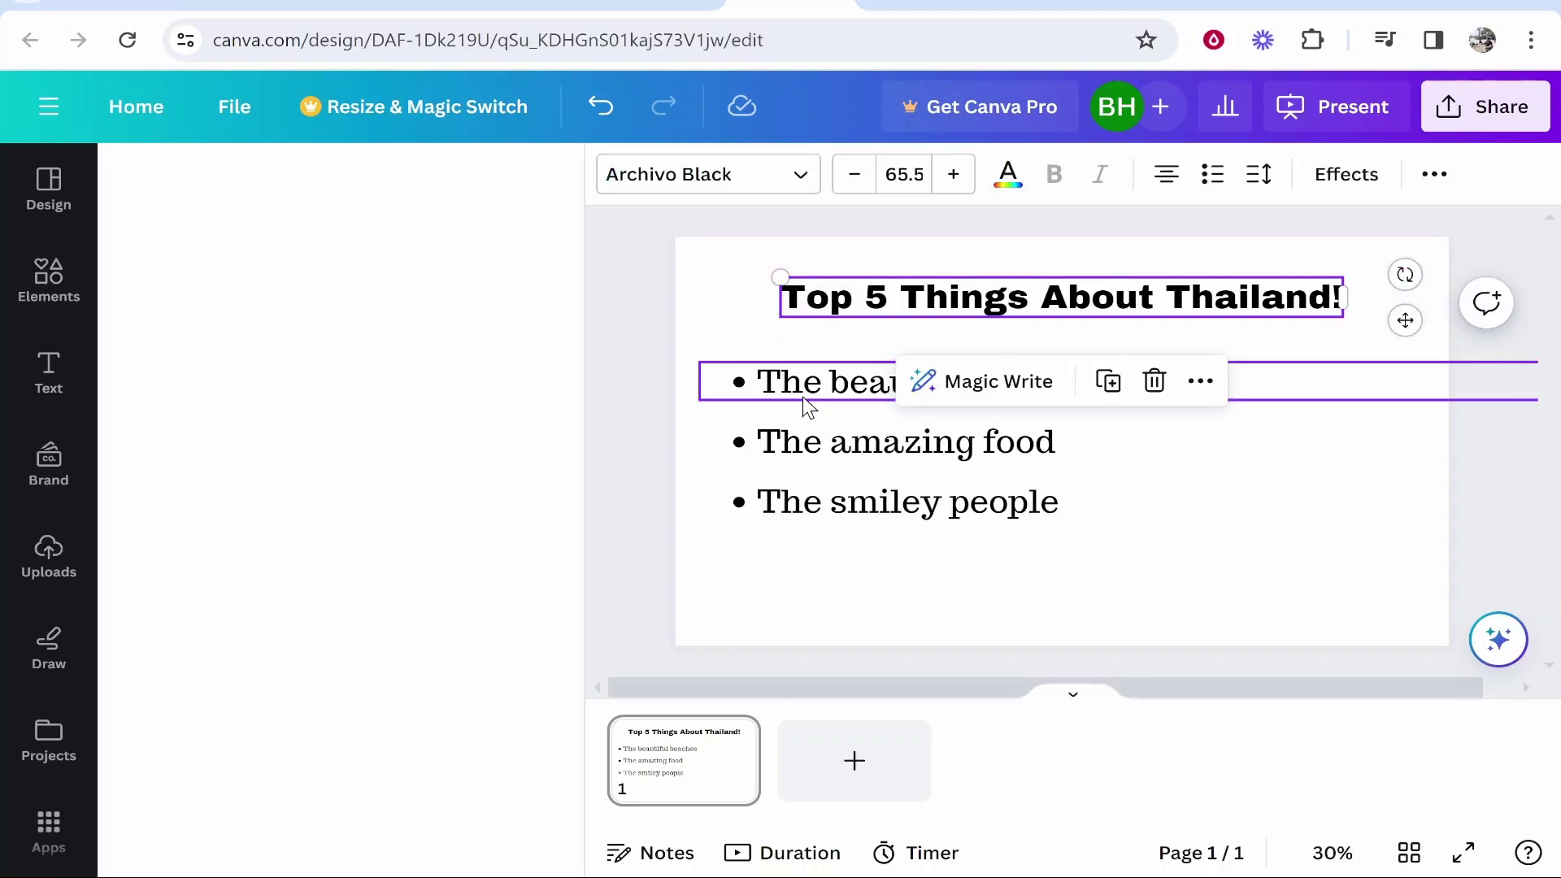
left_click(909, 472)
left_click(823, 457)
left_click(933, 512)
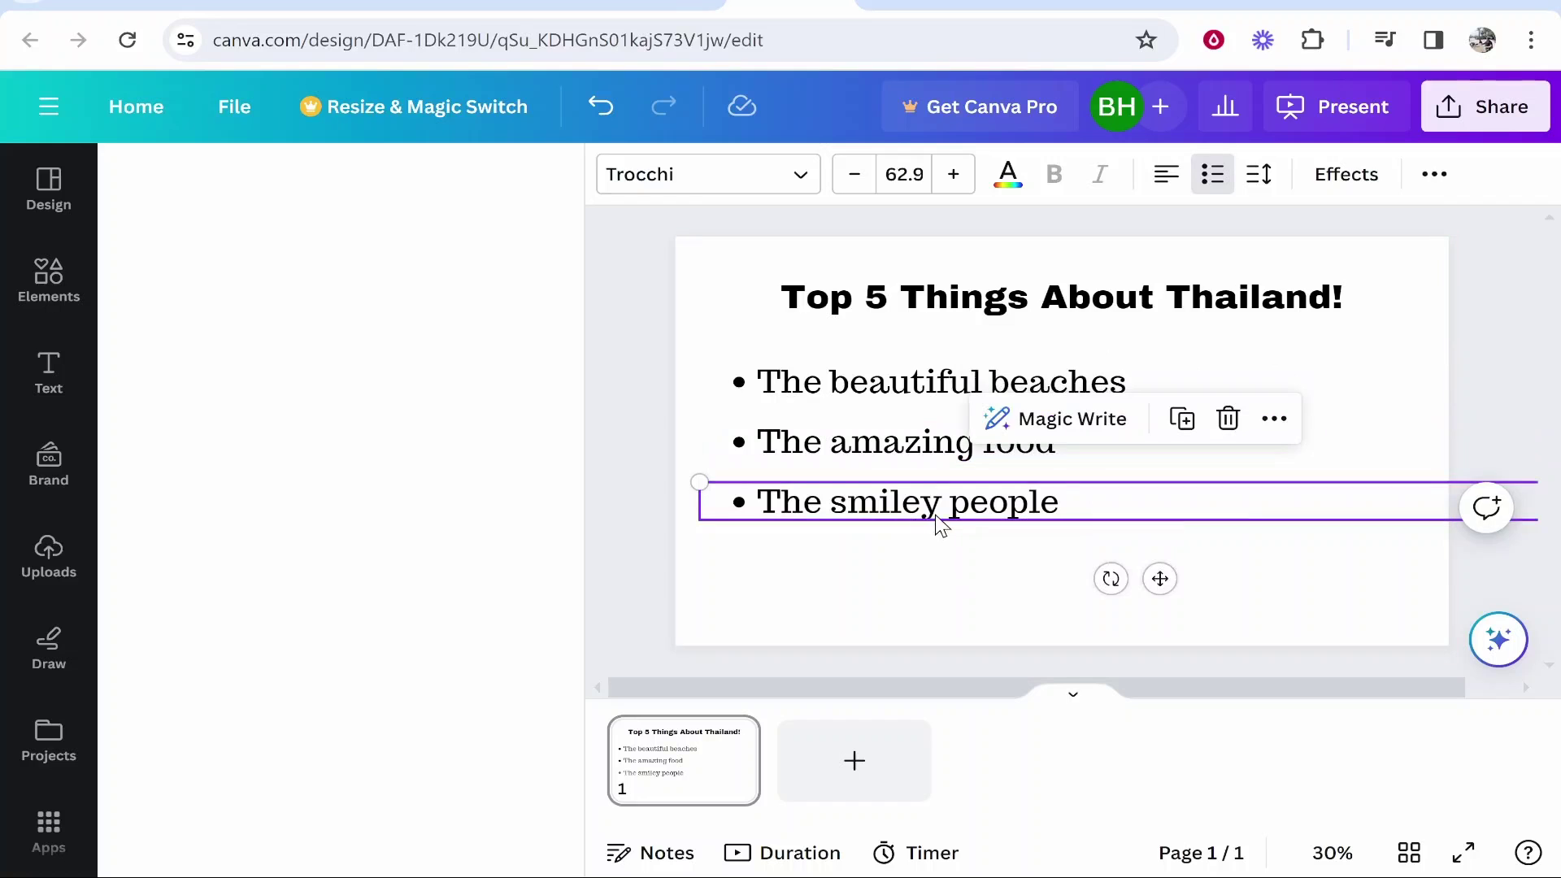
left_click(846, 764)
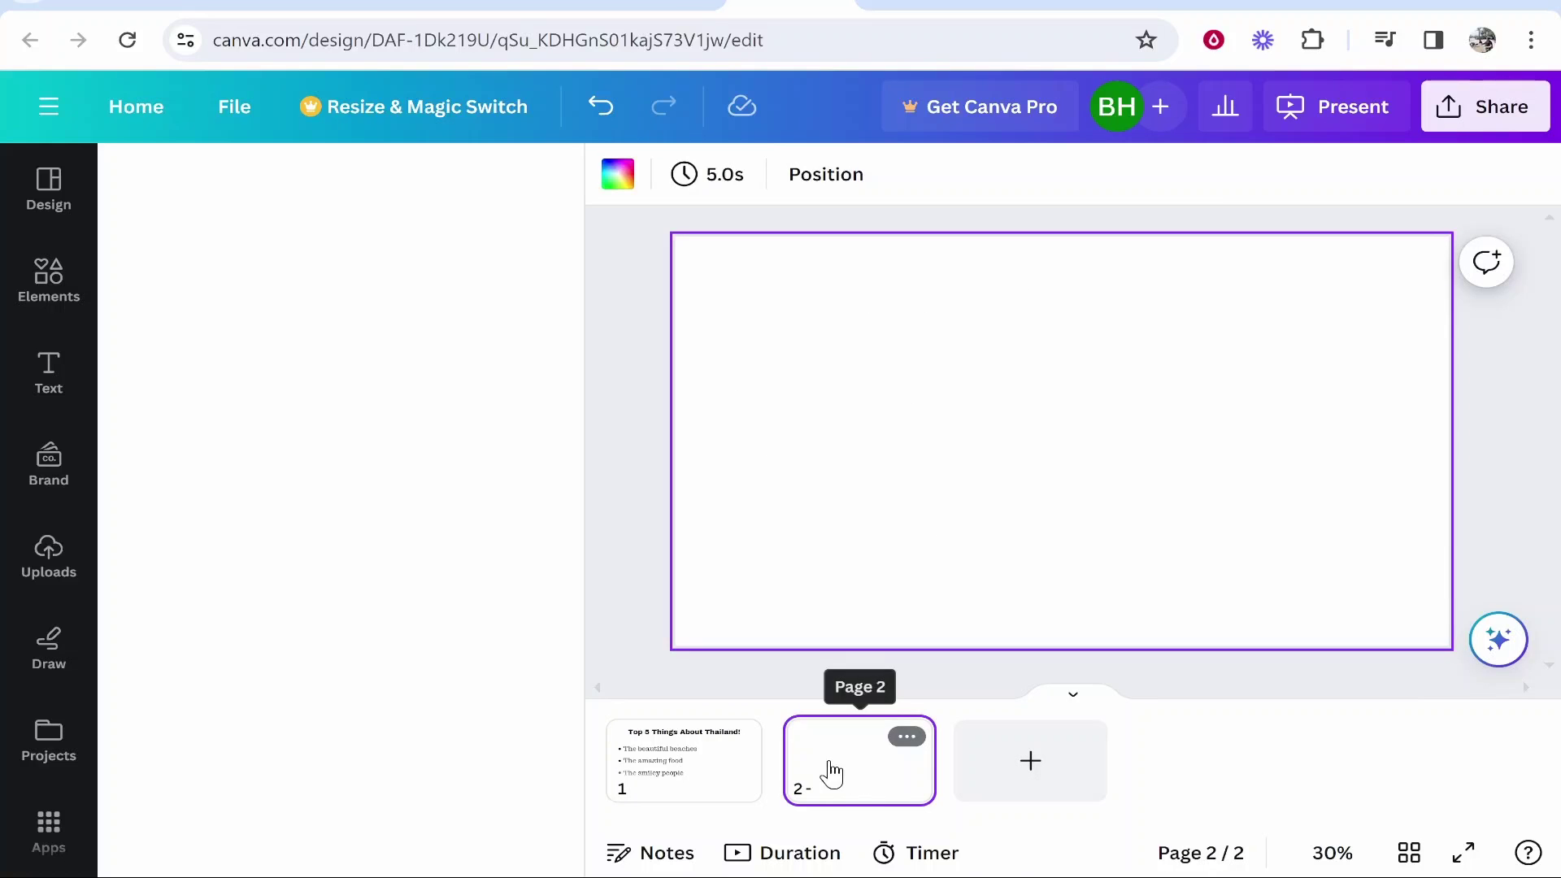
Step: Copy the page 1 title and paste it onto page 2
left_click(721, 776)
left_click(935, 309)
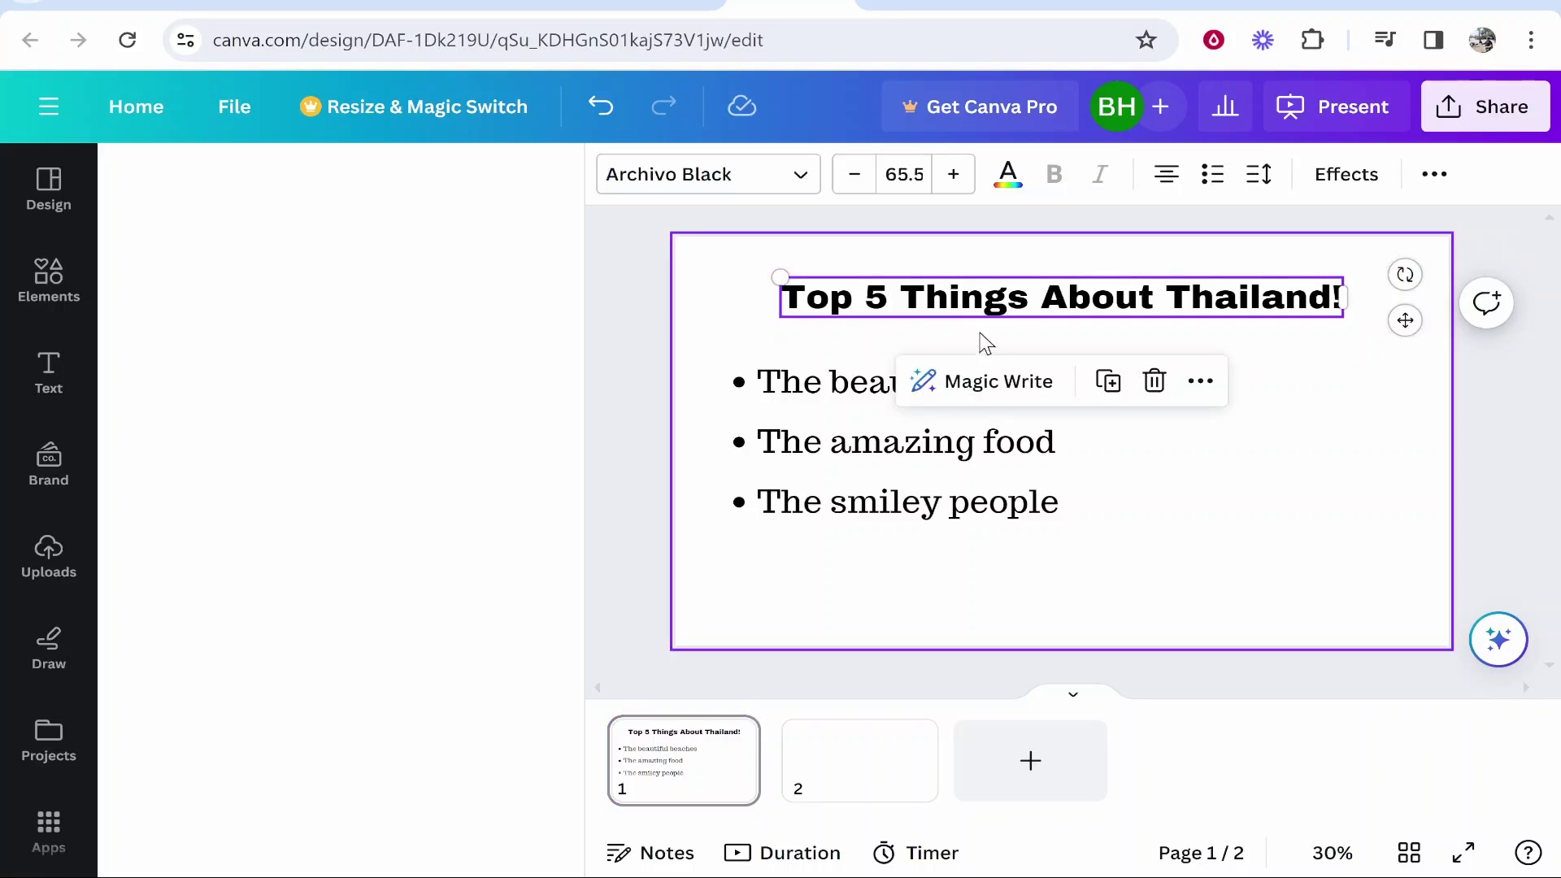
right_click(933, 305)
left_click(971, 210)
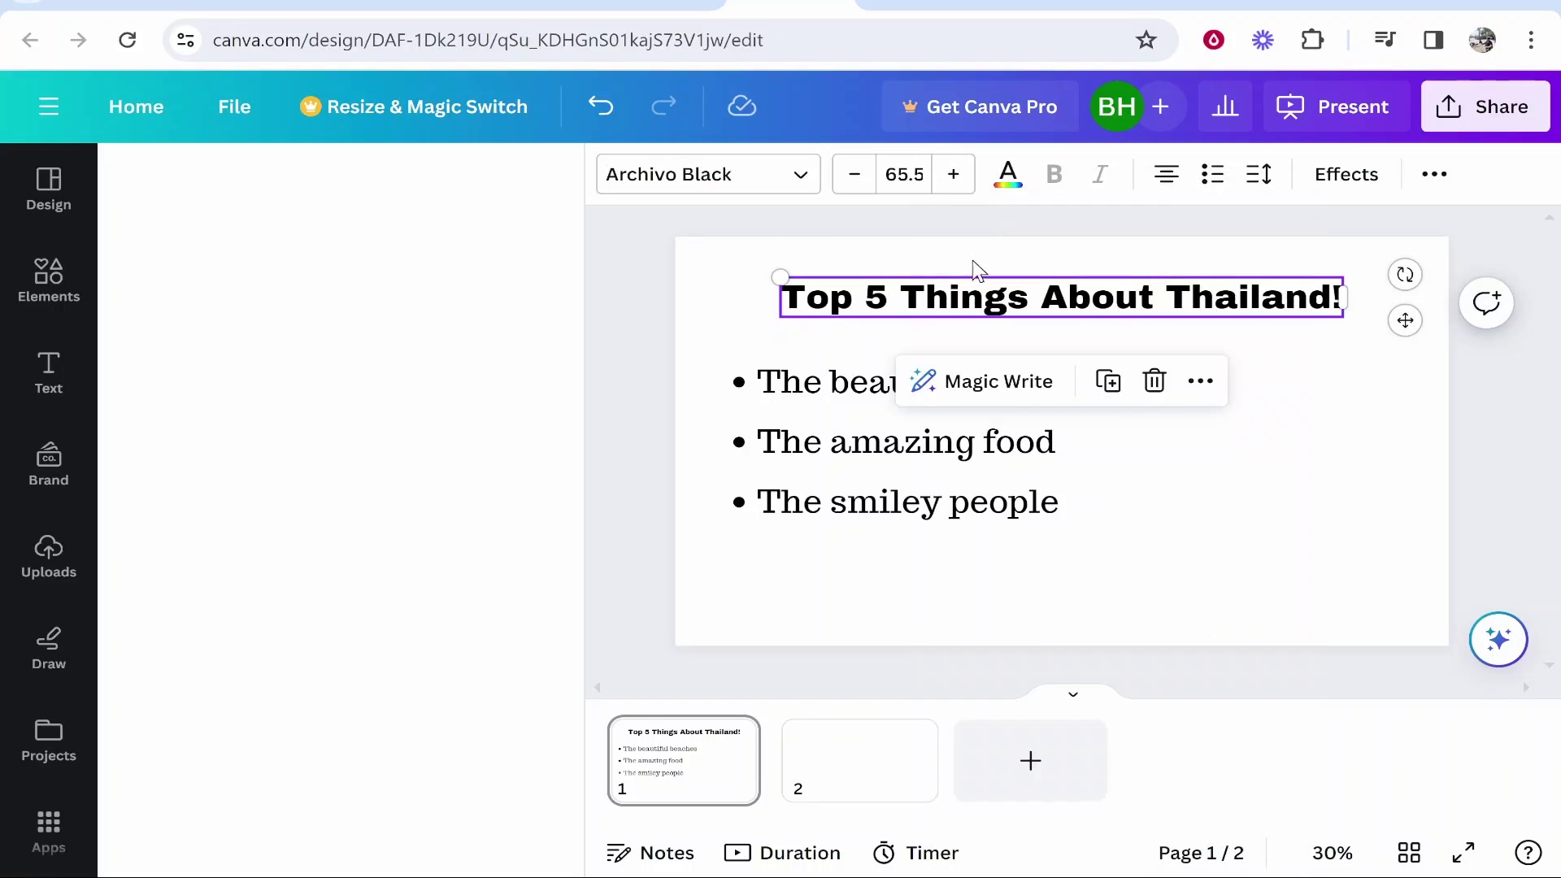
left_click(890, 757)
right_click(826, 318)
left_click(895, 447)
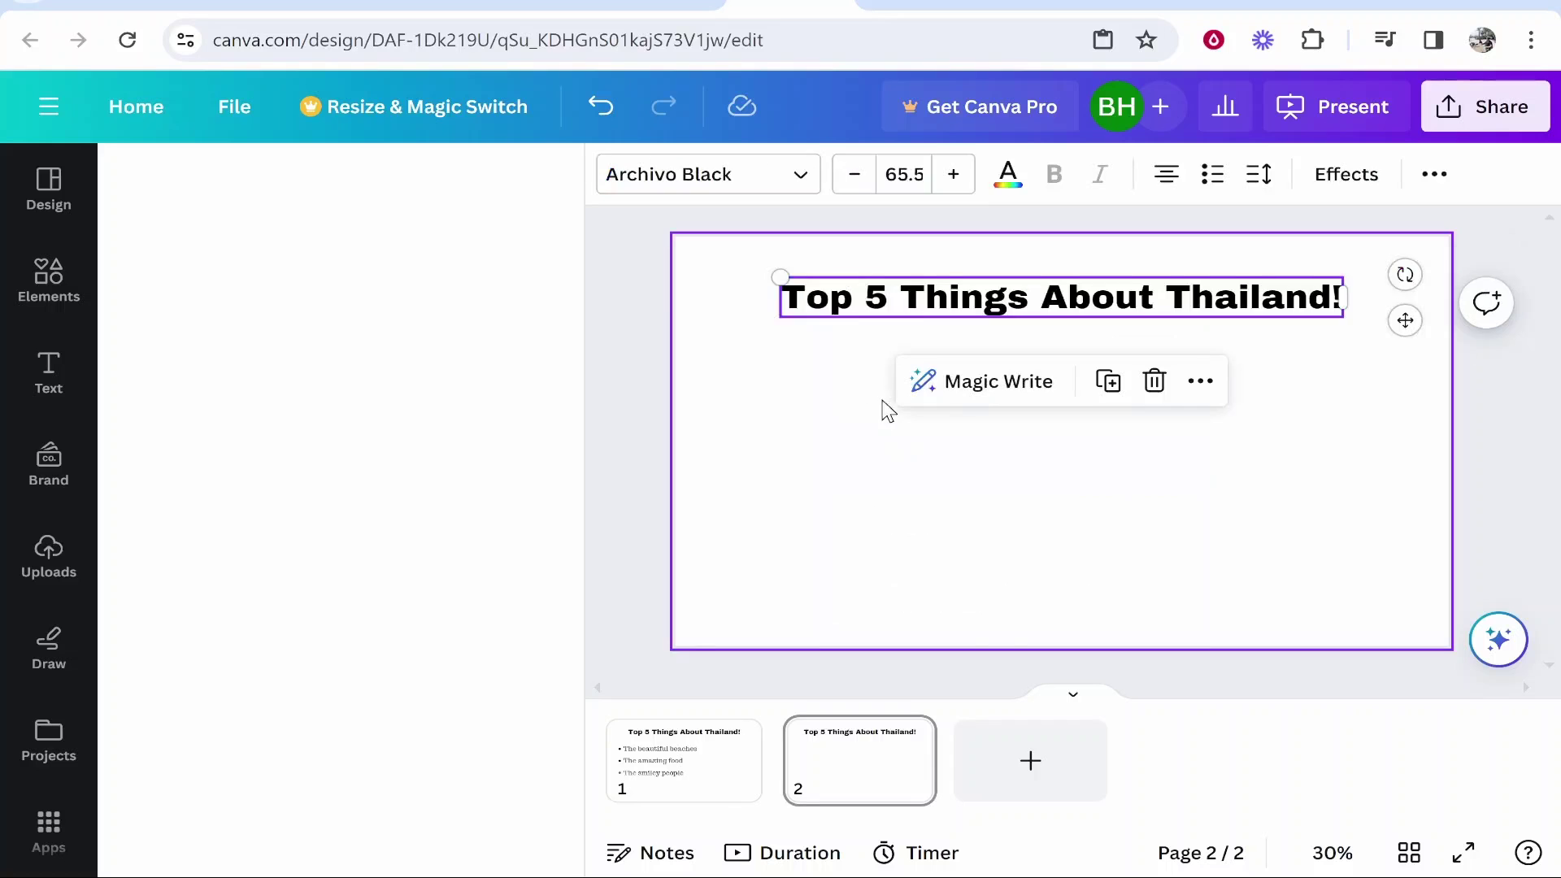
left_click(683, 752)
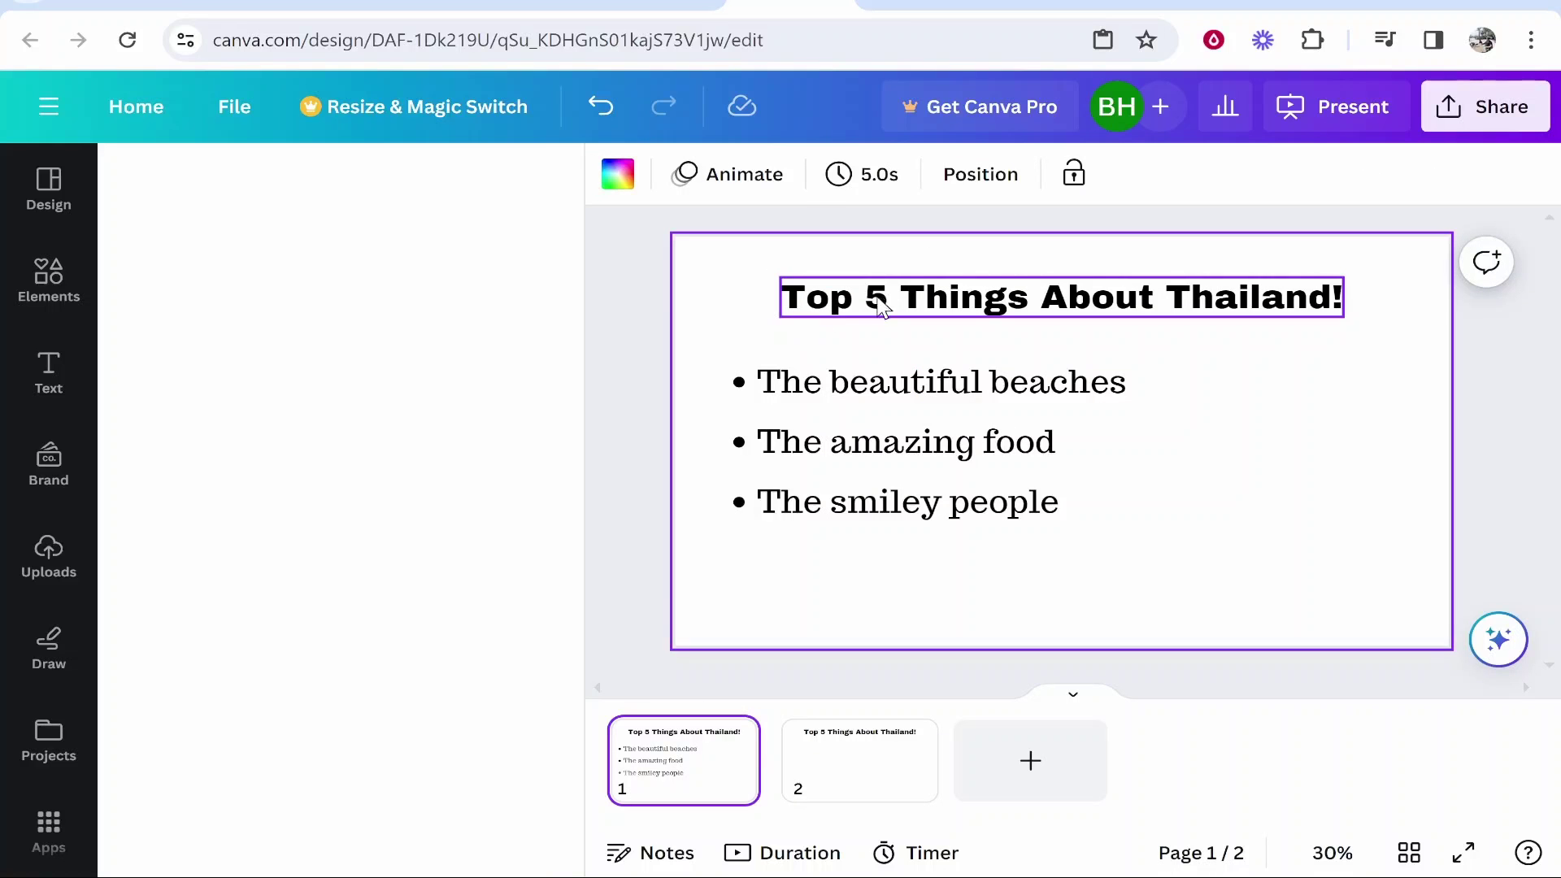
left_click(870, 766)
Step: Remove the Typewriter animation from the copied title on page 2
left_click(1138, 294)
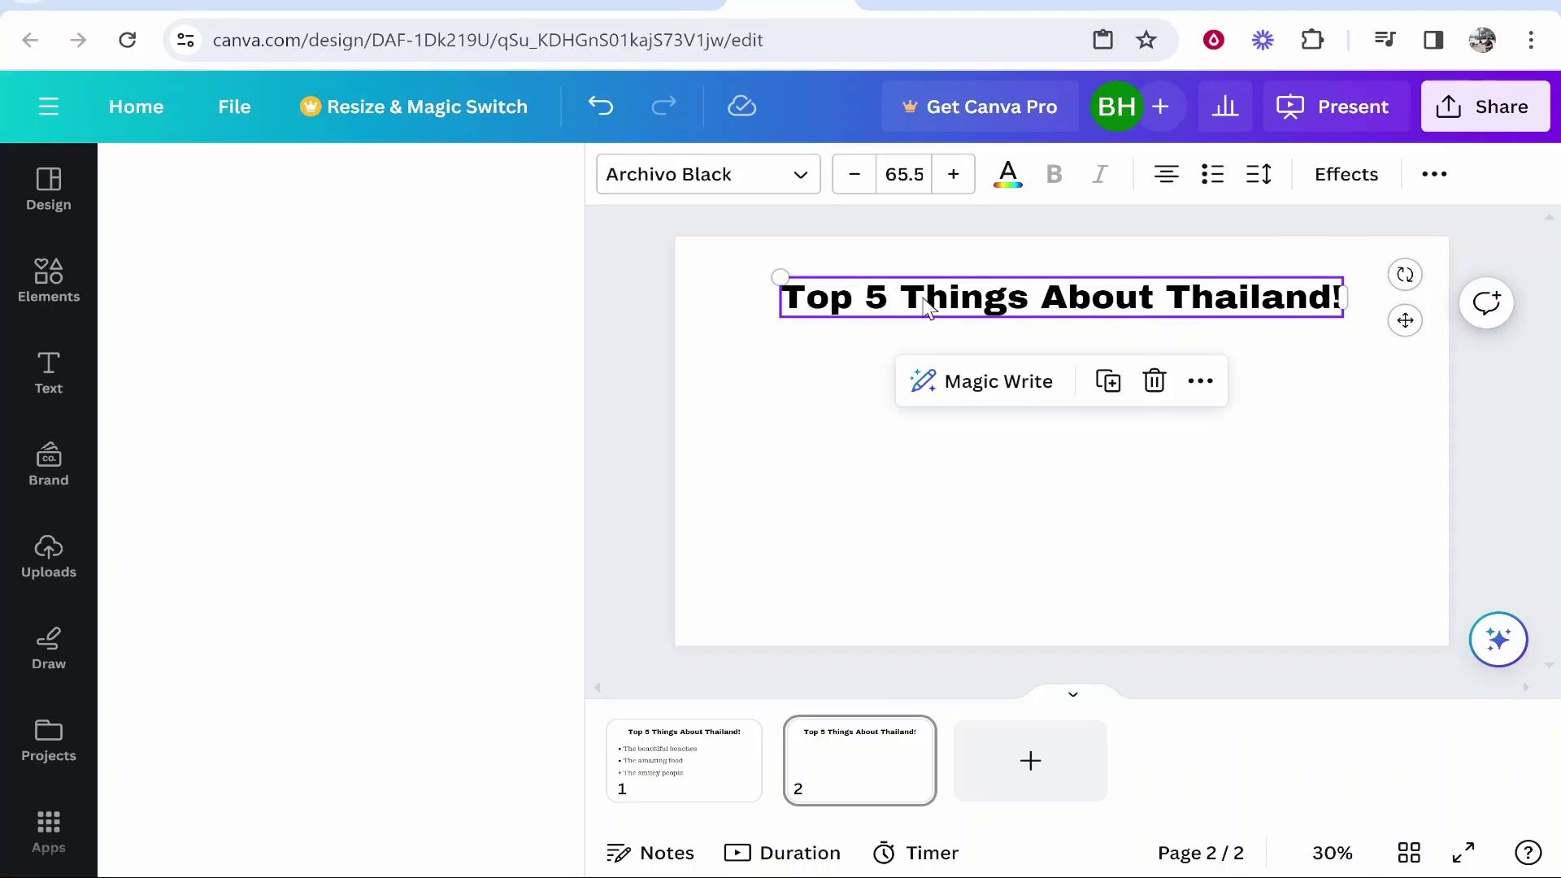
left_click(1433, 175)
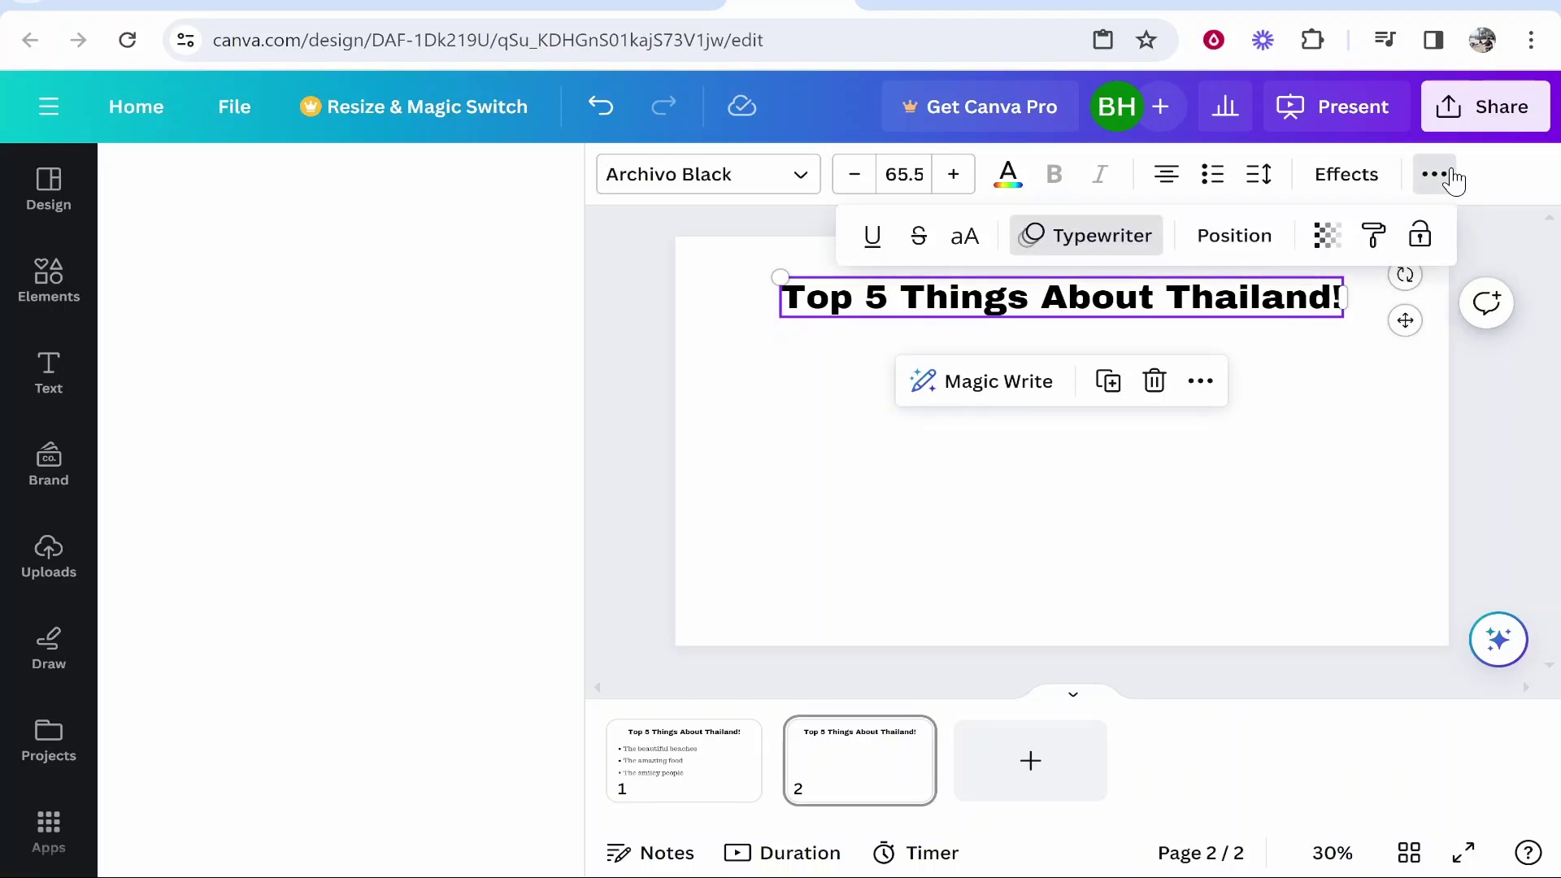
left_click(1139, 238)
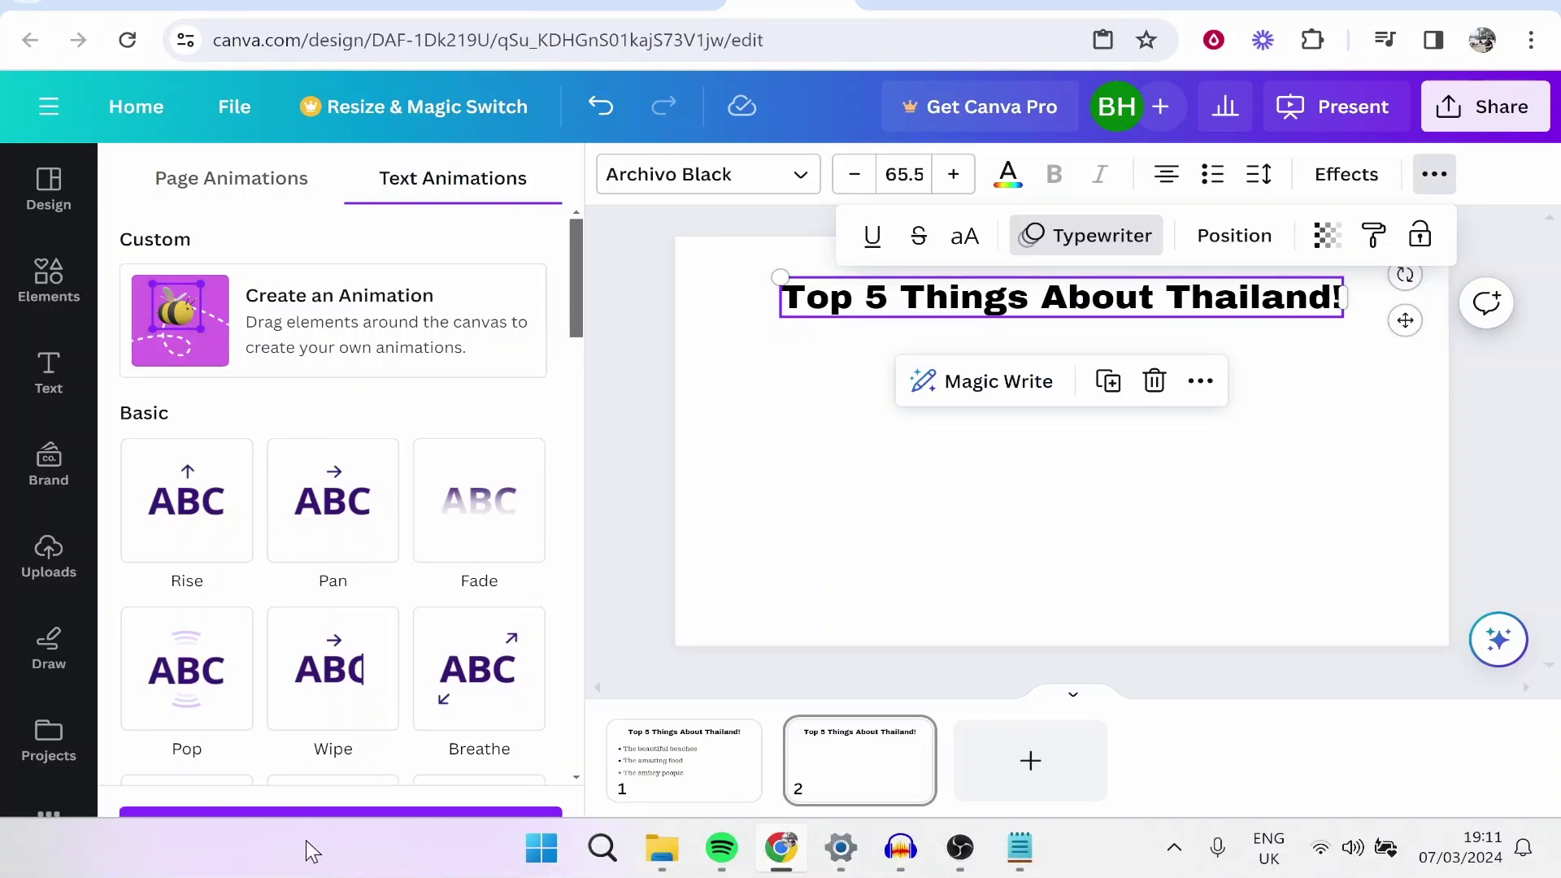
left_click(293, 829)
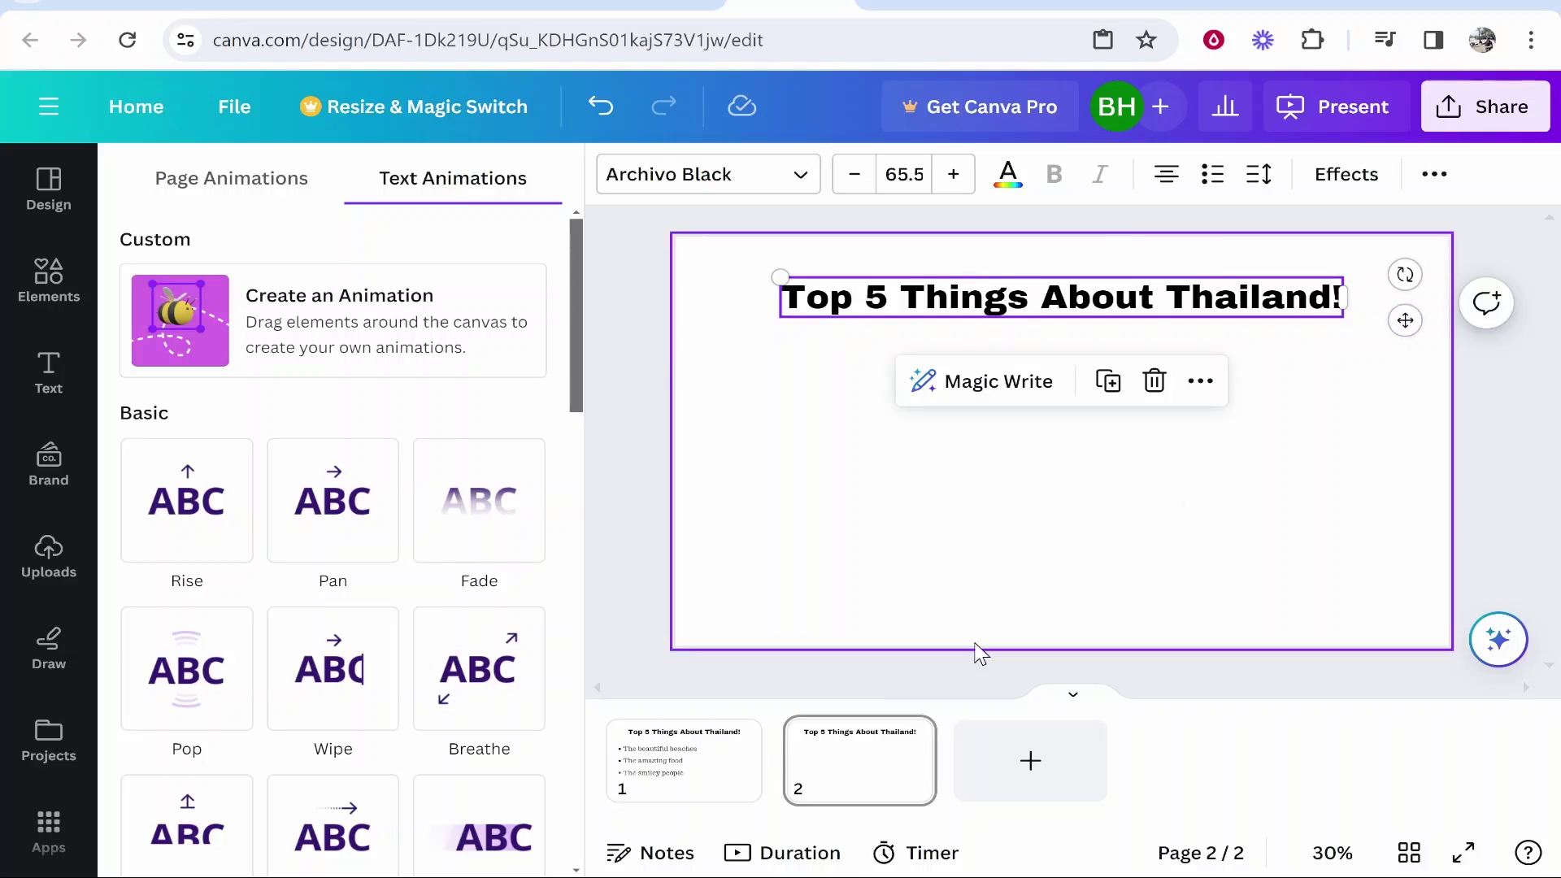
left_click(860, 645)
Step: Copy 'The beautiful beaches' bullet from page 1 and paste it onto page 2
scroll(894, 529, "up", 5)
left_click(943, 385)
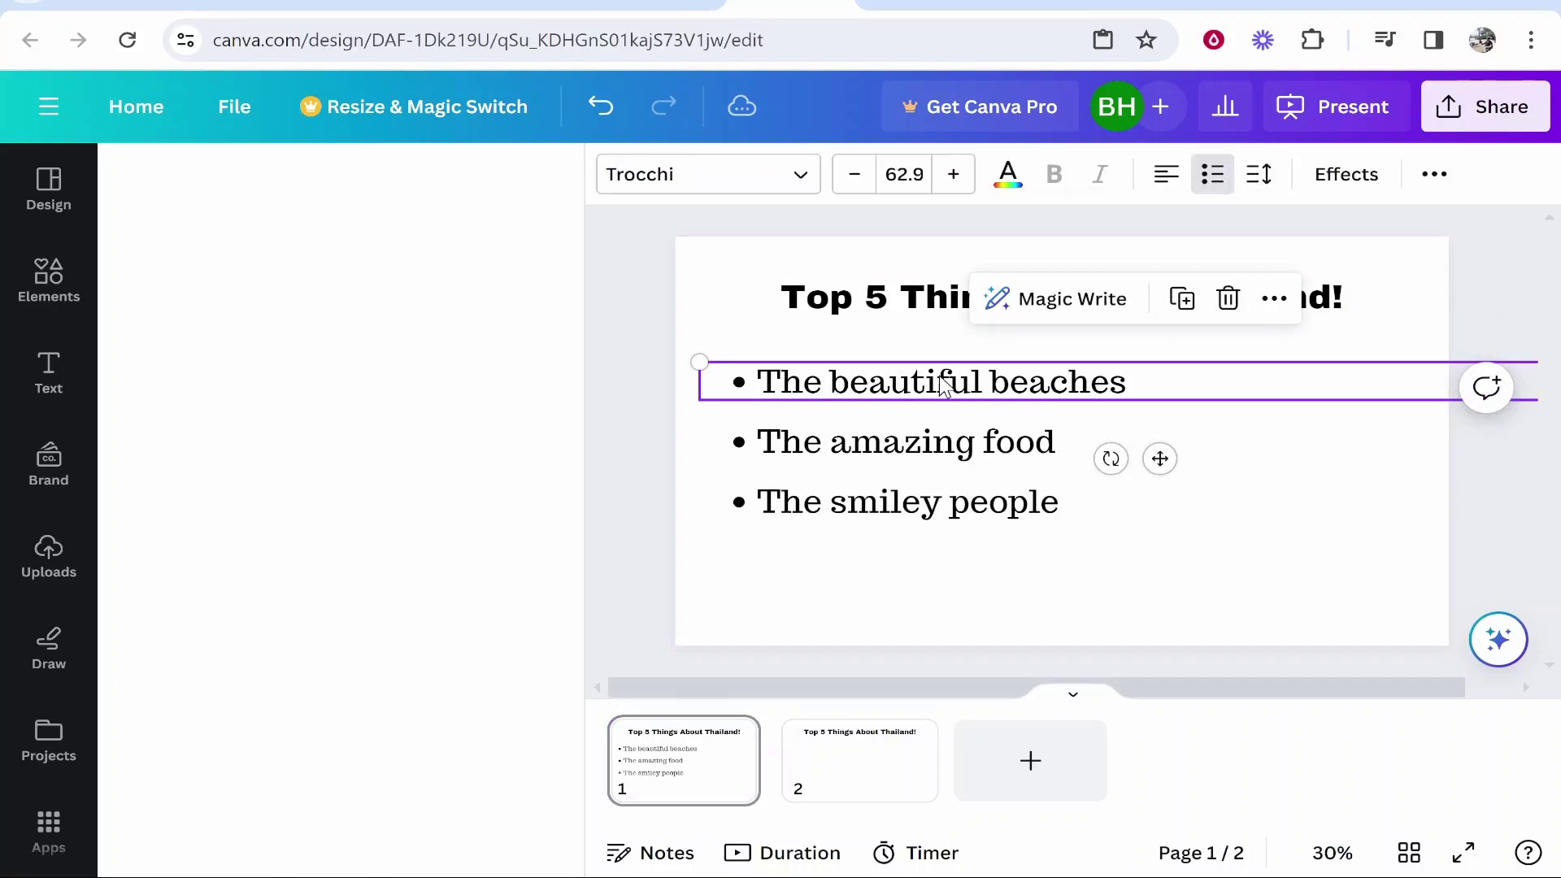
right_click(910, 392)
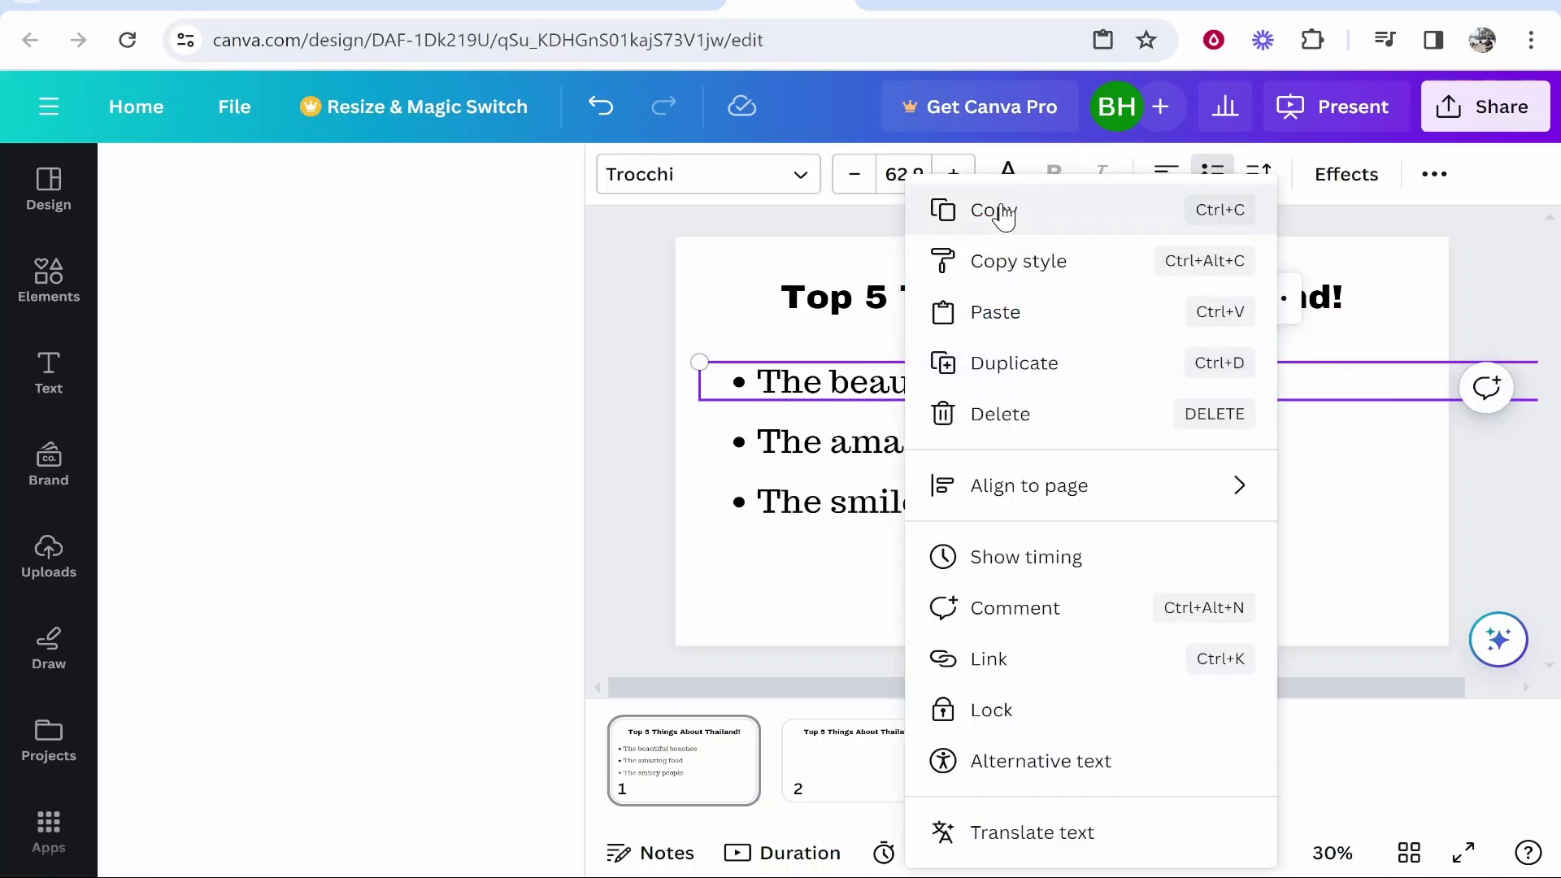
left_click(982, 230)
scroll(881, 662, "down", 3)
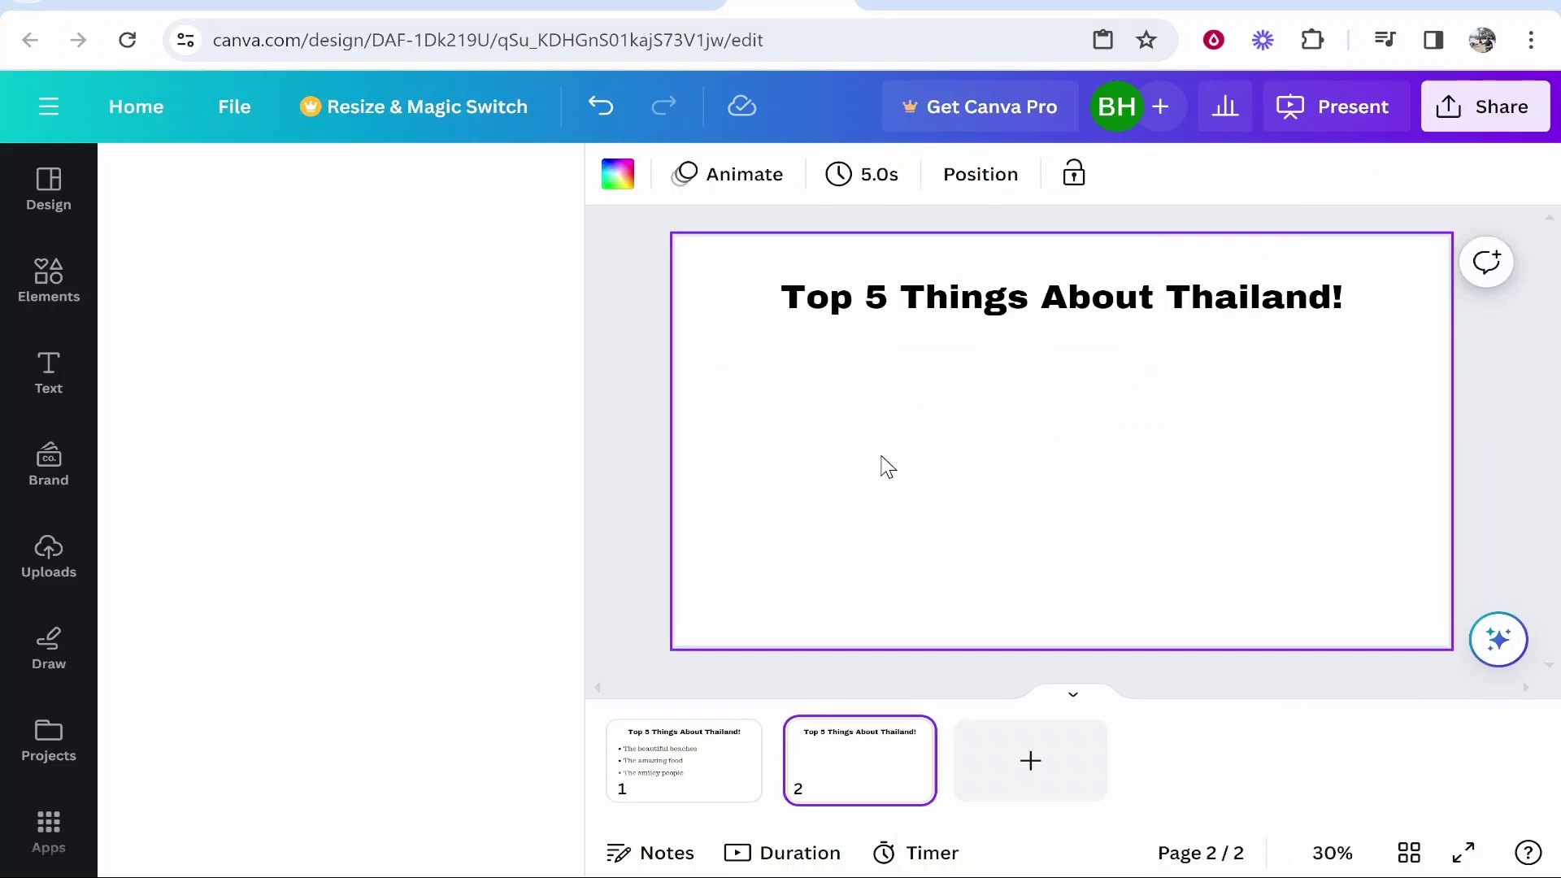
right_click(895, 417)
left_click(940, 552)
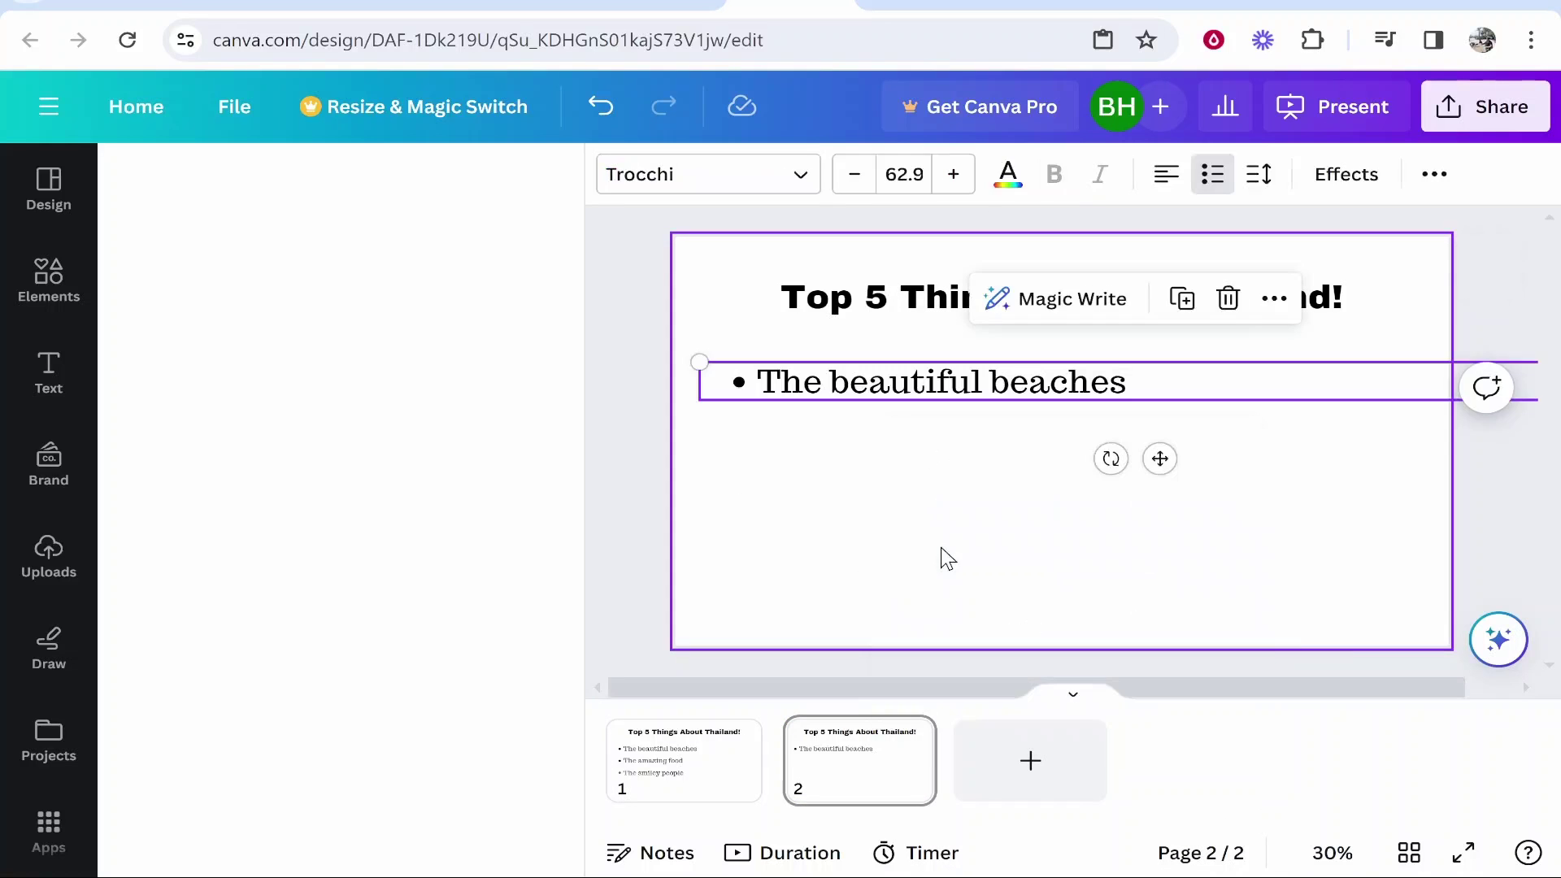
Step: Delete the beaches bullet from page 1 and select its copy on page 2
scroll(885, 558, "up", 3)
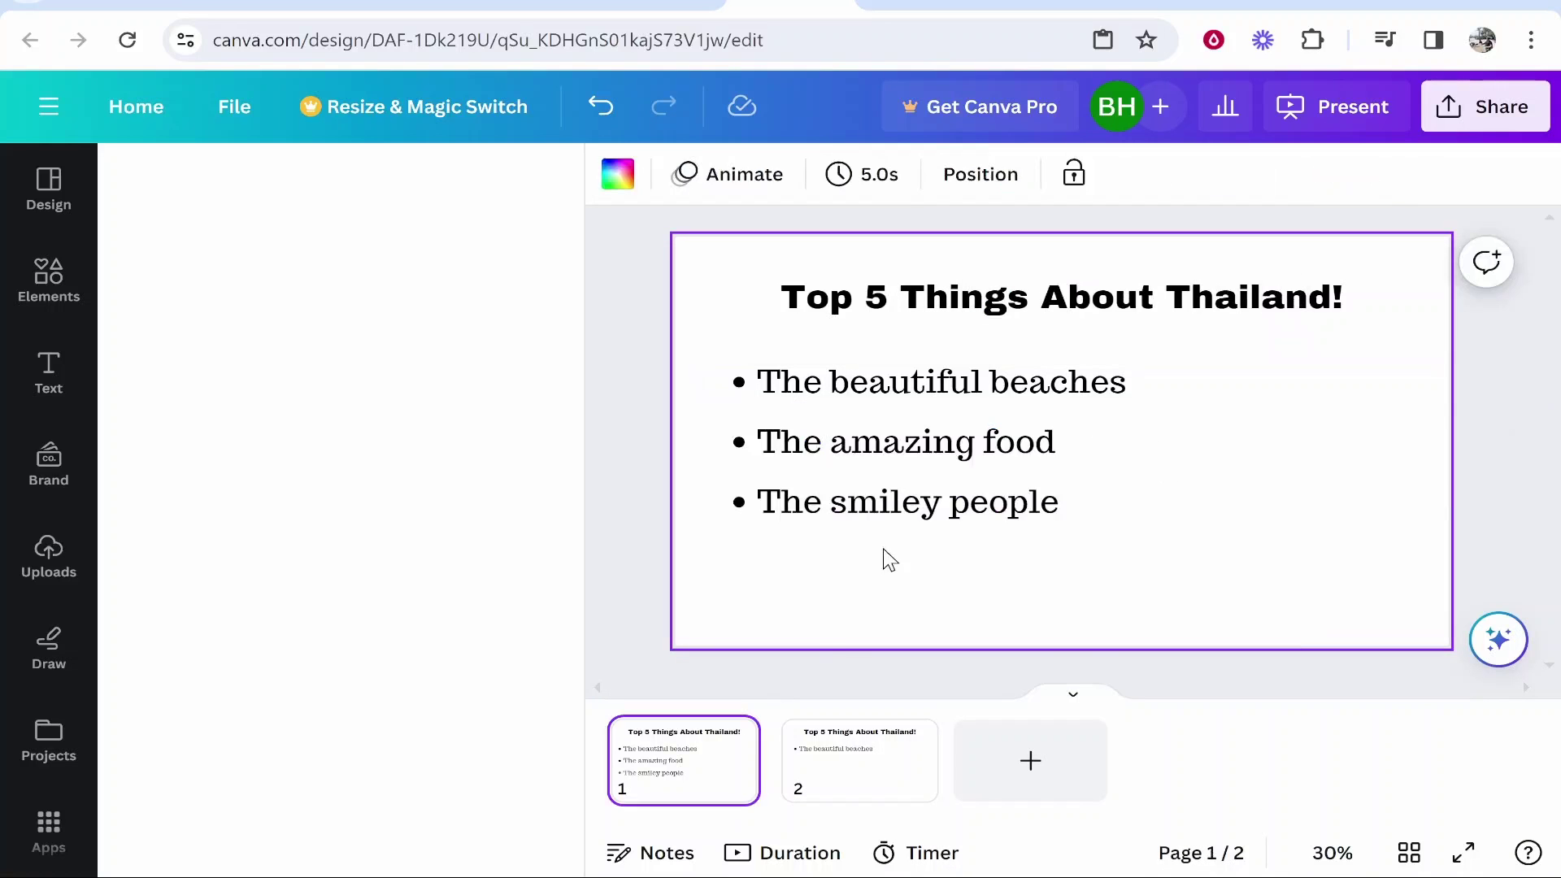
left_click(832, 402)
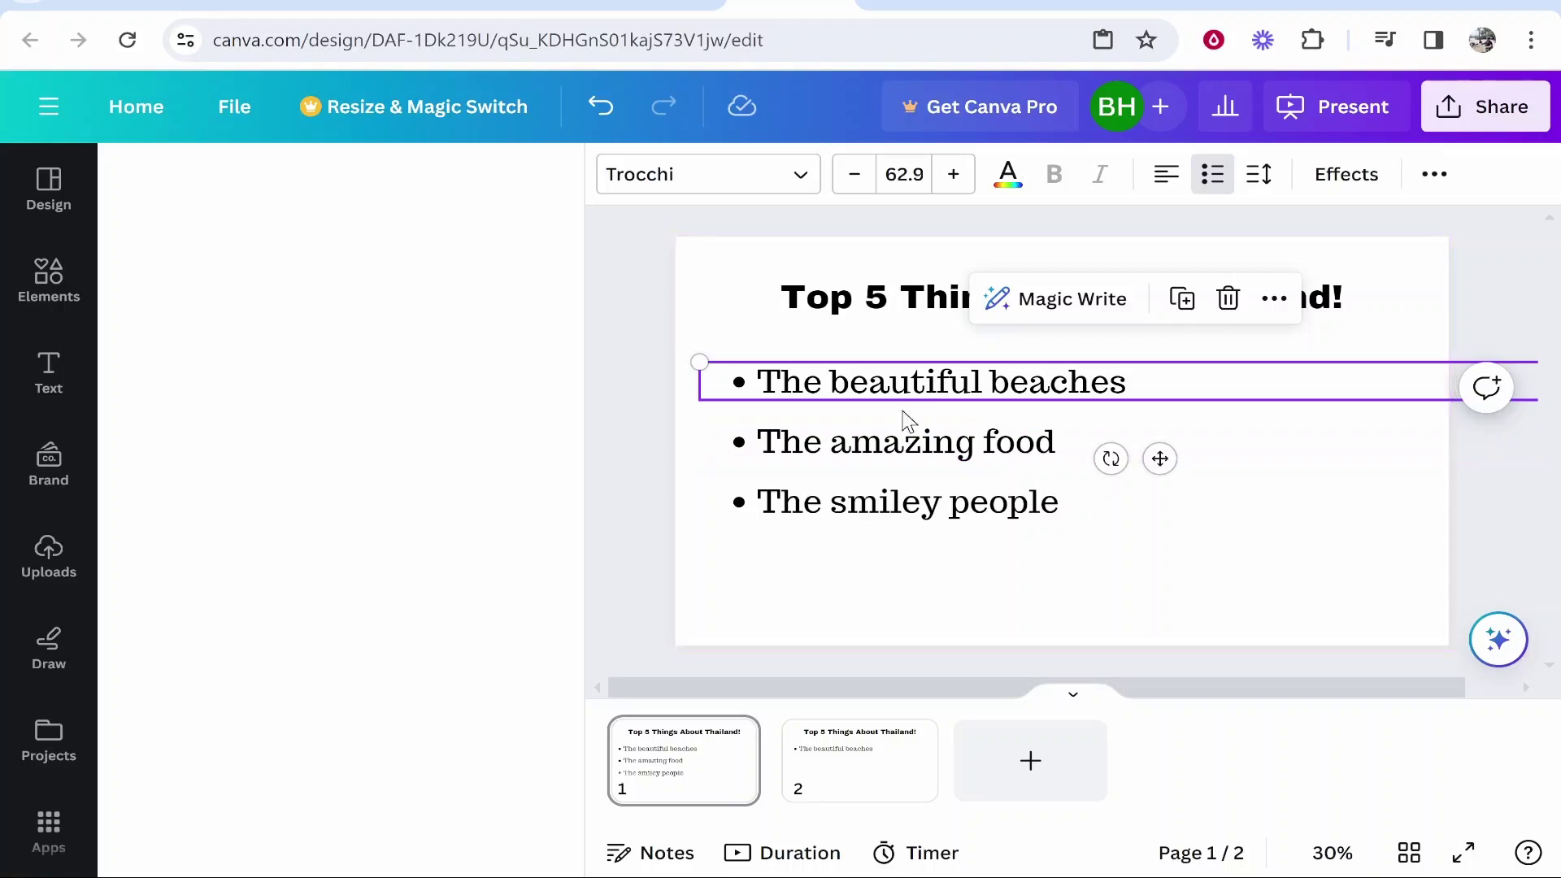
key("Delete")
left_click(807, 383)
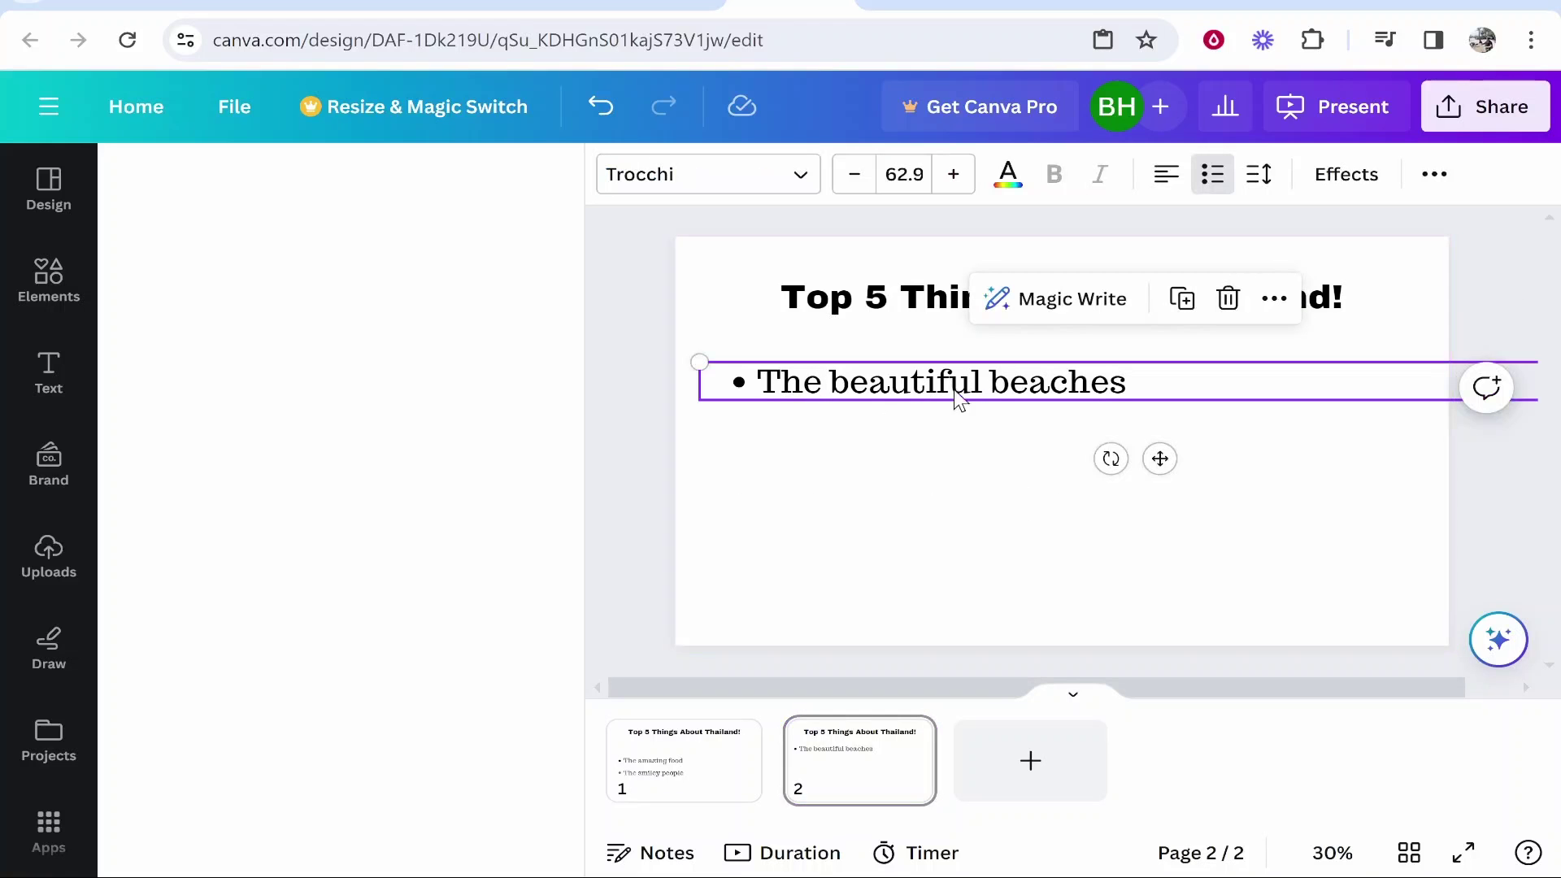
left_click(1433, 192)
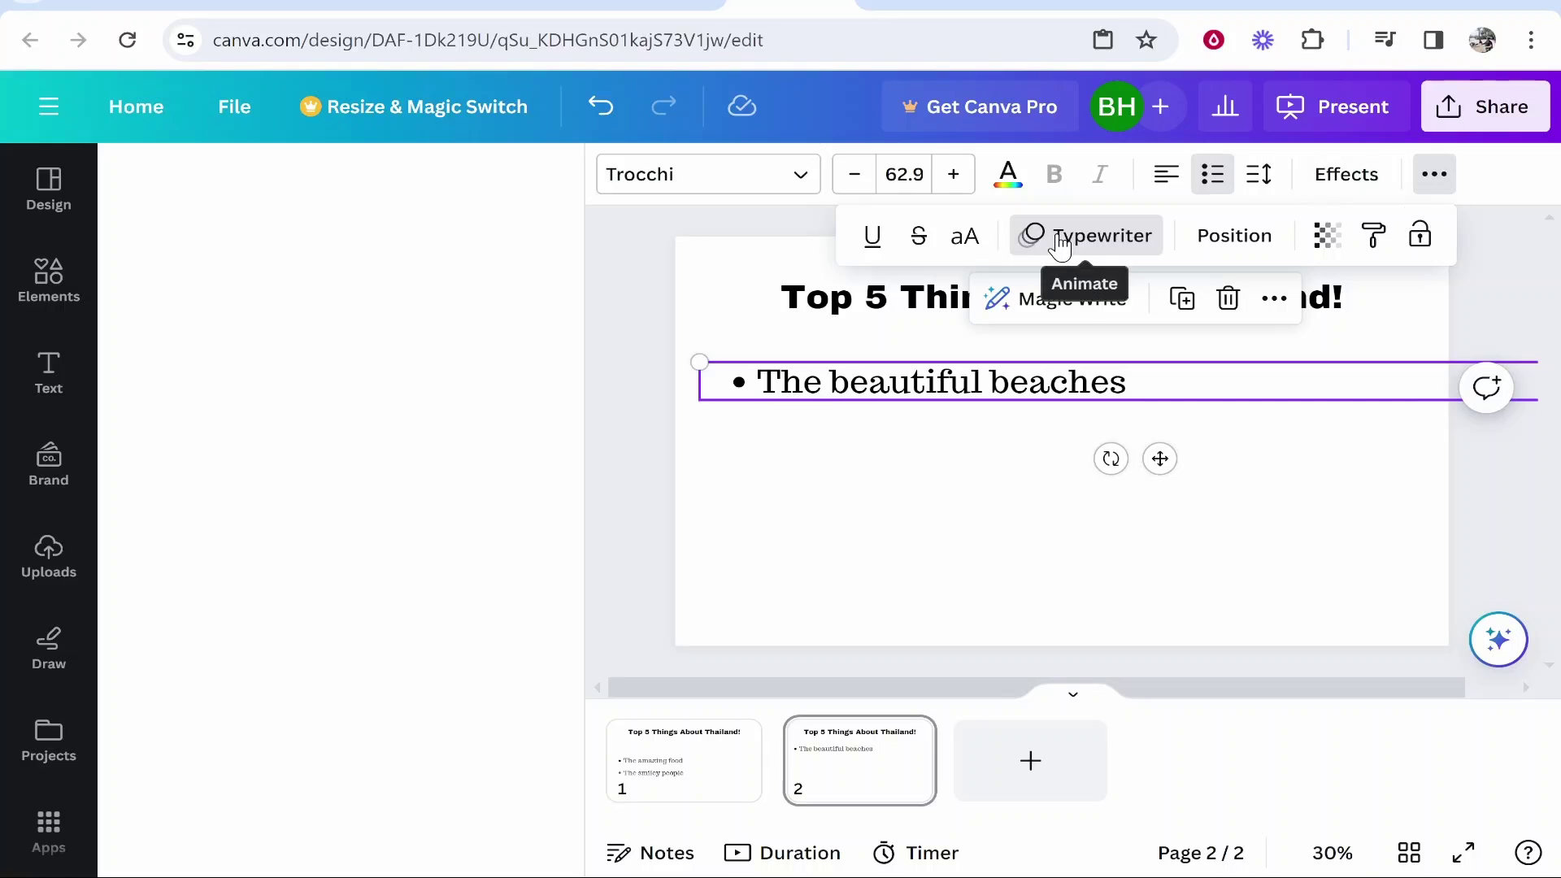
Step: Show the beaches bullet's animation settings and scroll through the Writing animations
left_click(1132, 248)
scroll(223, 453, "down", 6)
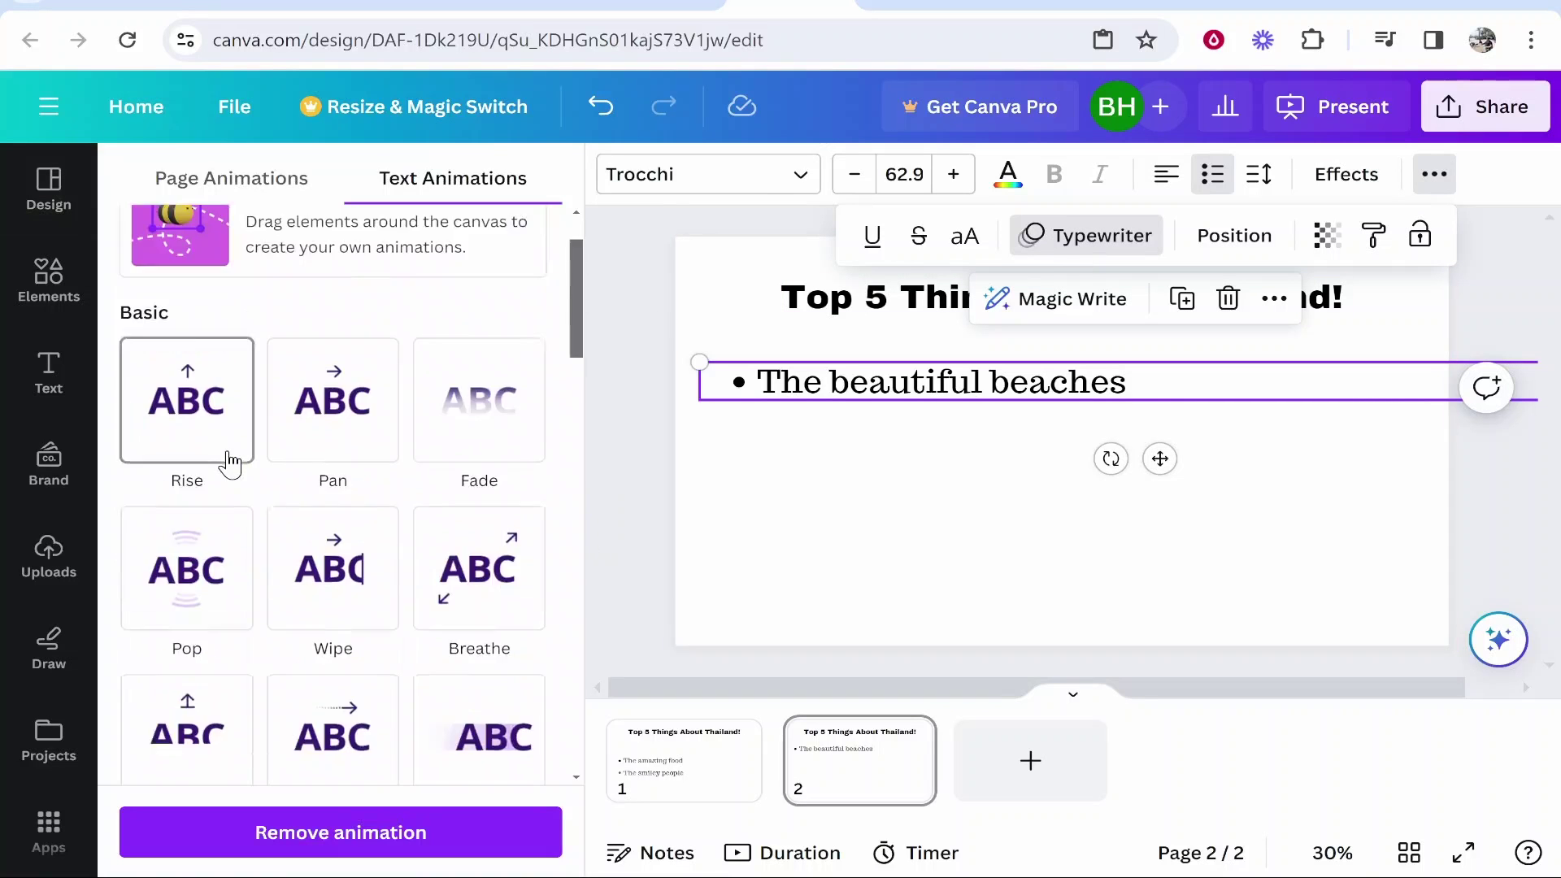
scroll(209, 553, "down", 2)
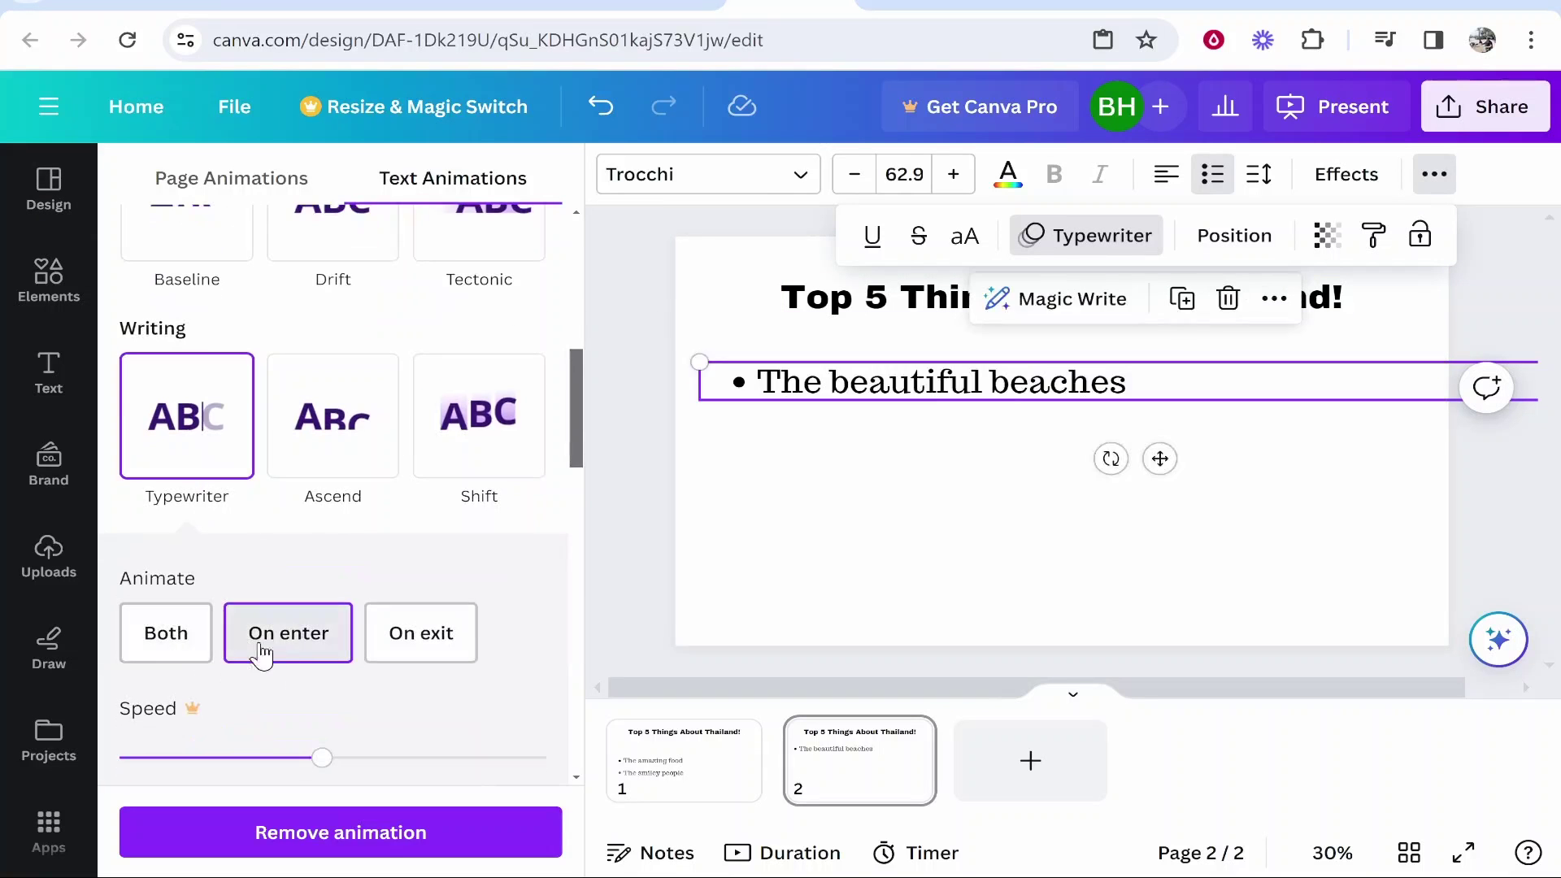
scroll(813, 447, "up", 2)
Step: Select both remaining page 1 bullets together, deselect them, then bring up the Present options
left_click_drag(732, 388, 962, 574)
left_click(918, 350)
left_click_drag(739, 388, 991, 561)
left_click(962, 569)
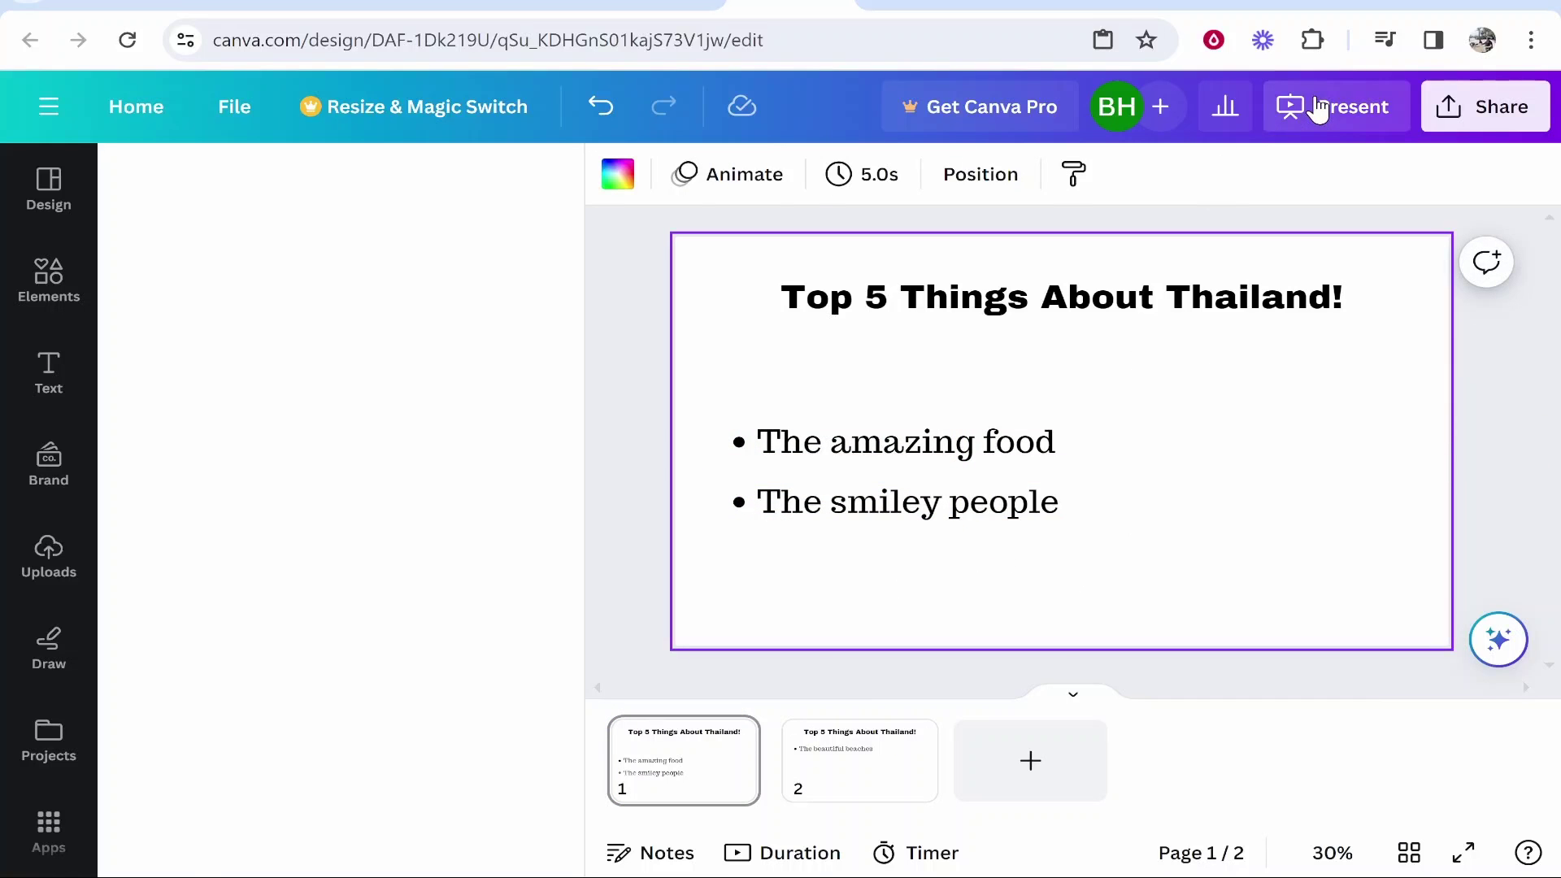
left_click_drag(890, 579, 927, 411)
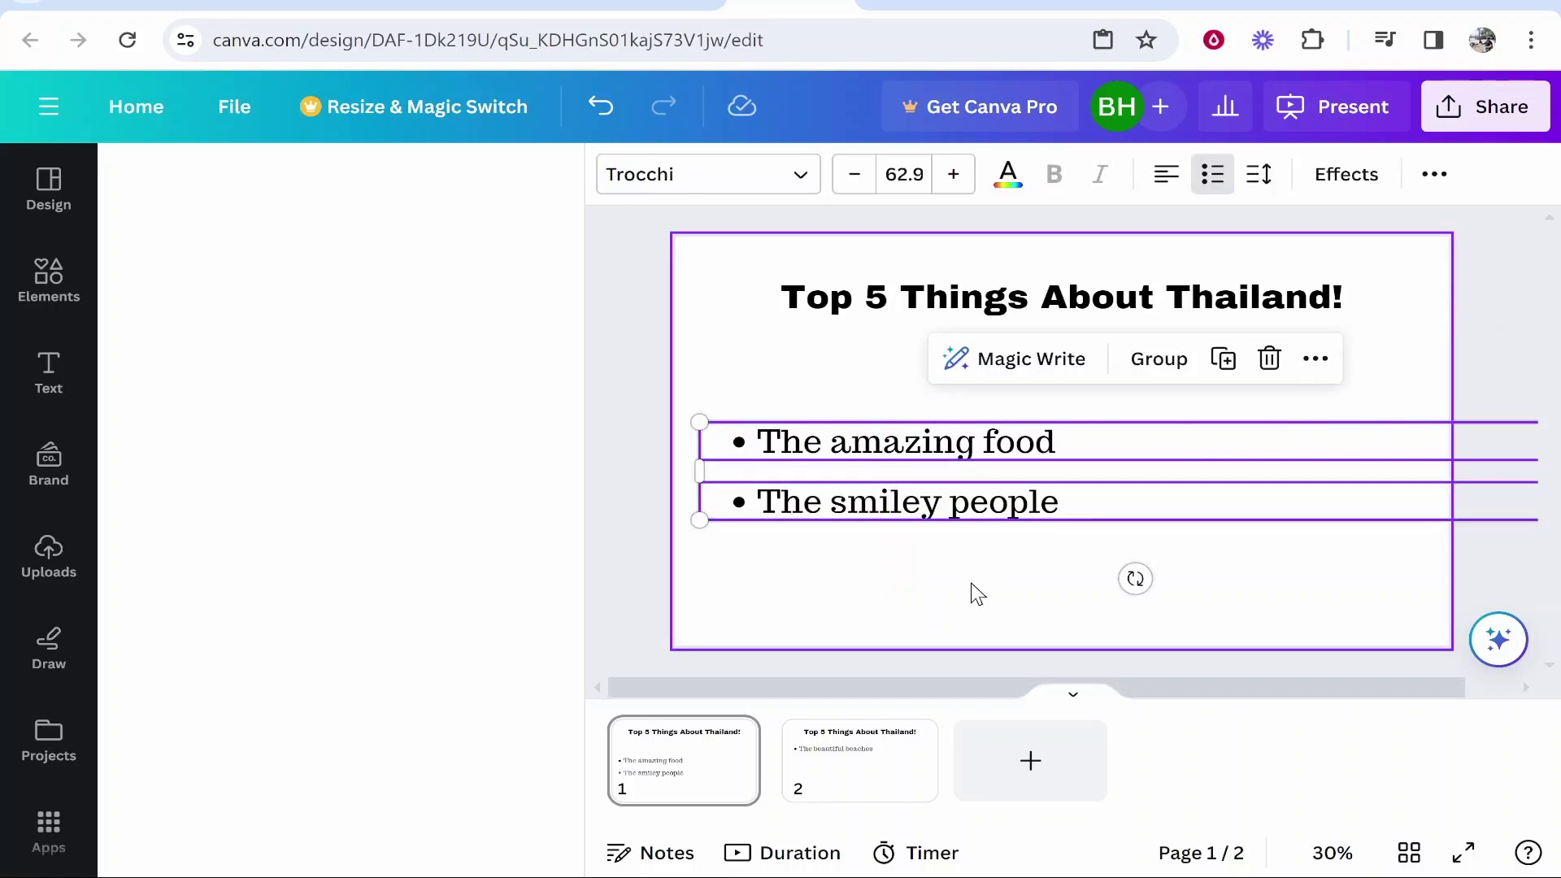
left_click(971, 582)
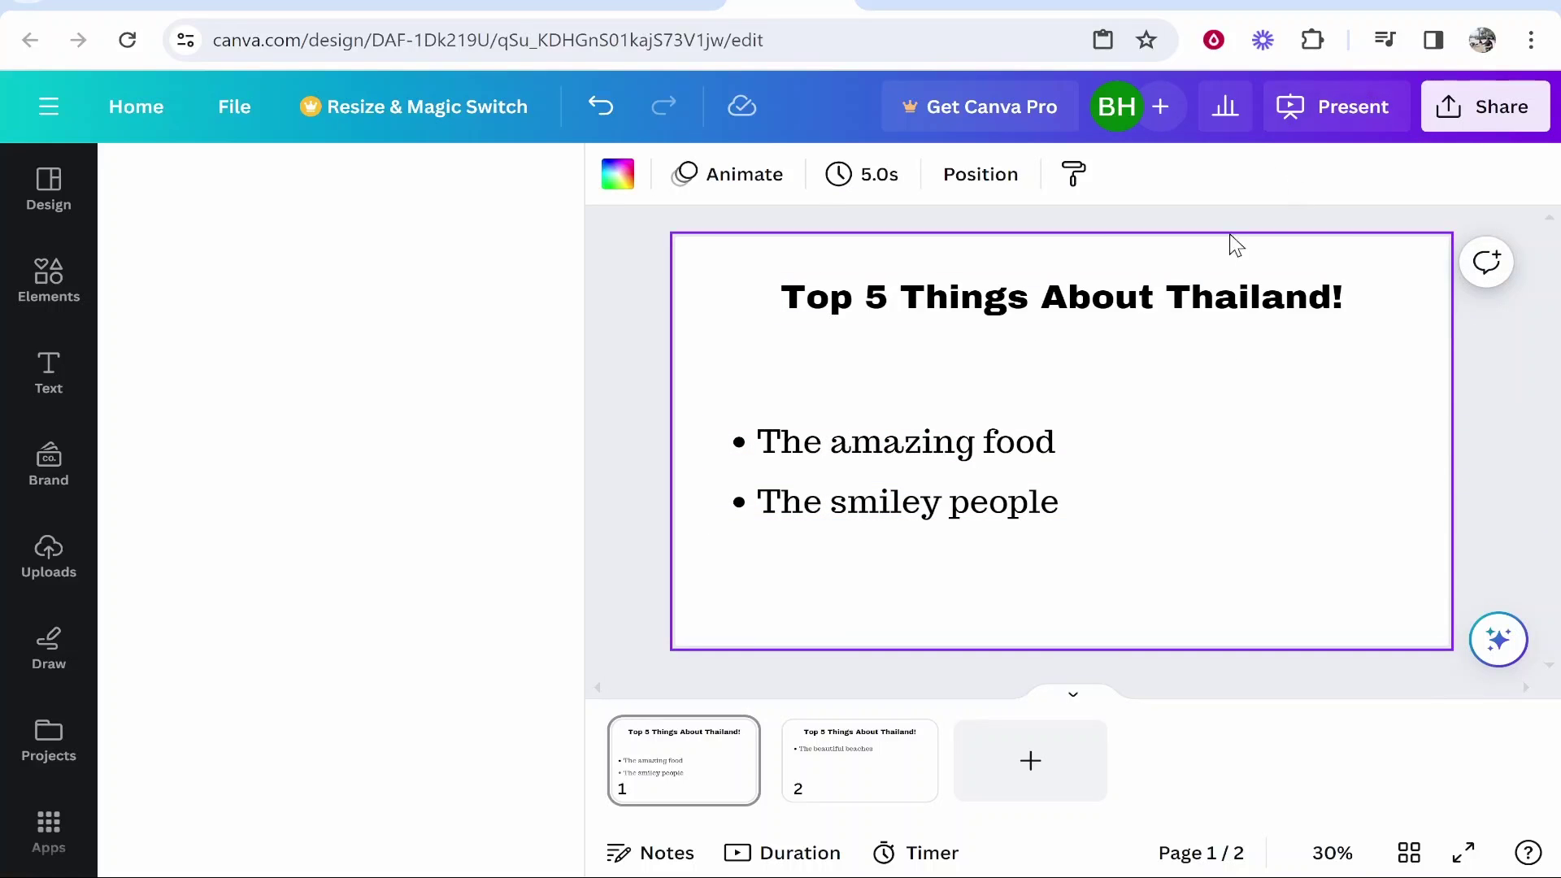
left_click(1382, 107)
Step: Play the slideshow full screen across the title and beaches slides, then exit to the editor
left_click(1224, 744)
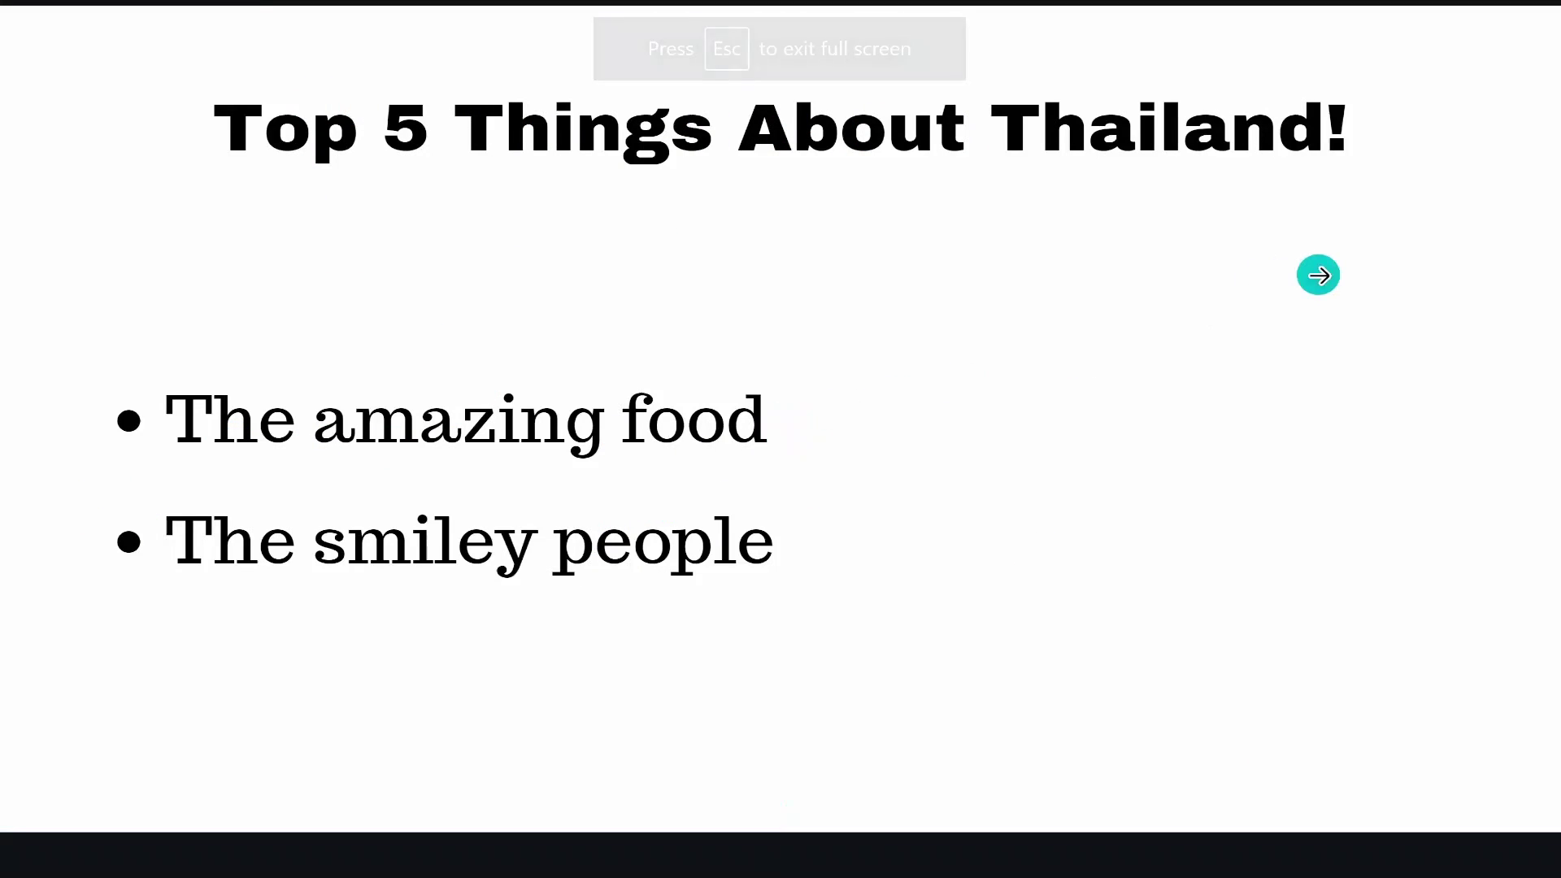
left_click(1317, 274)
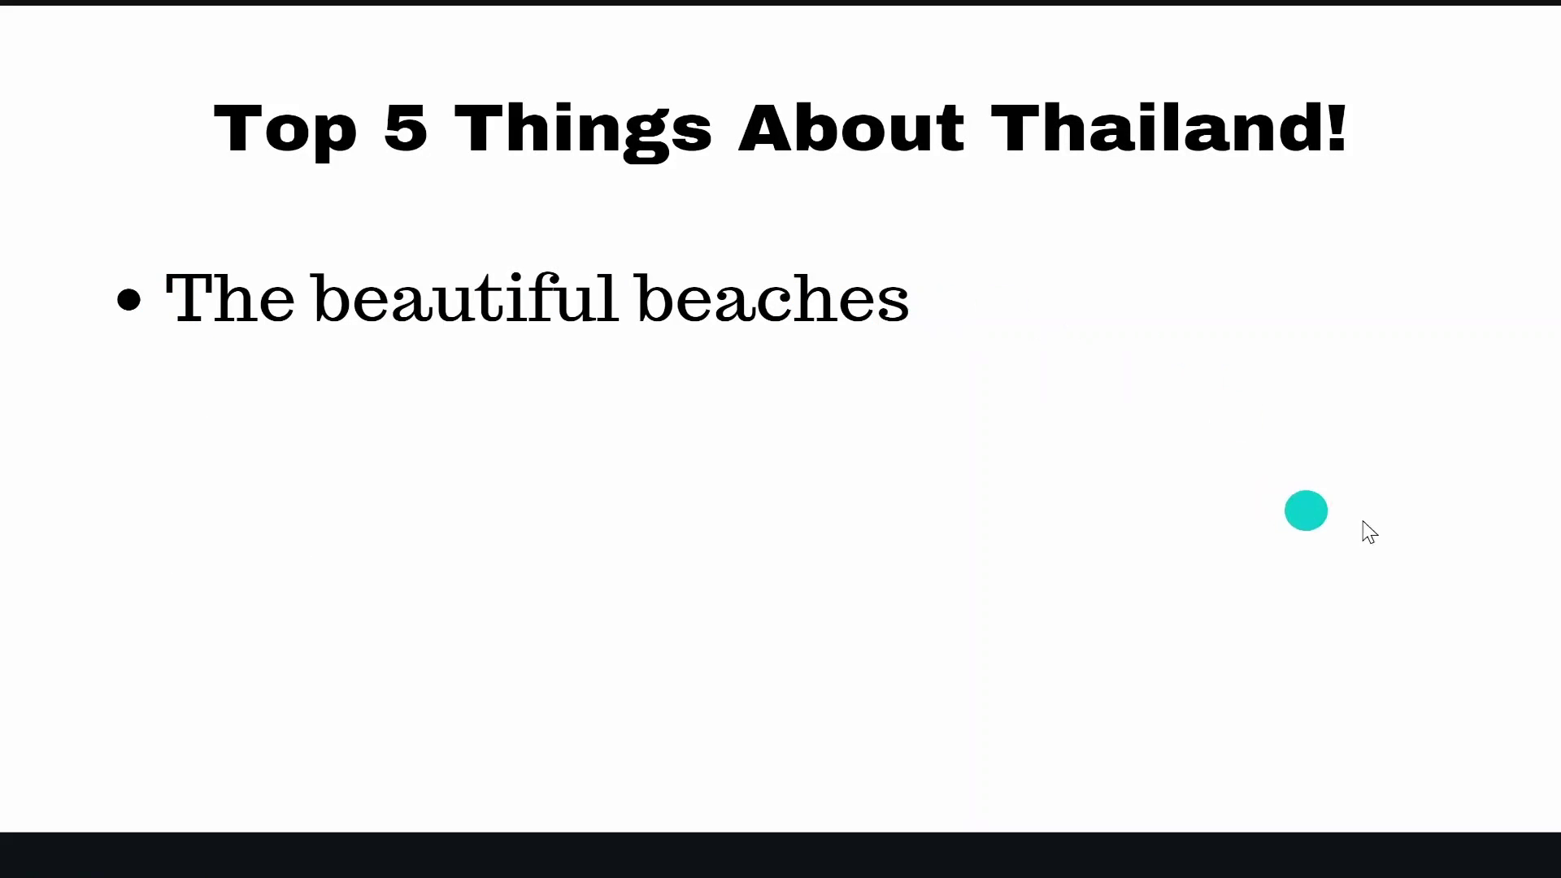
left_click(956, 185)
left_click(378, 187)
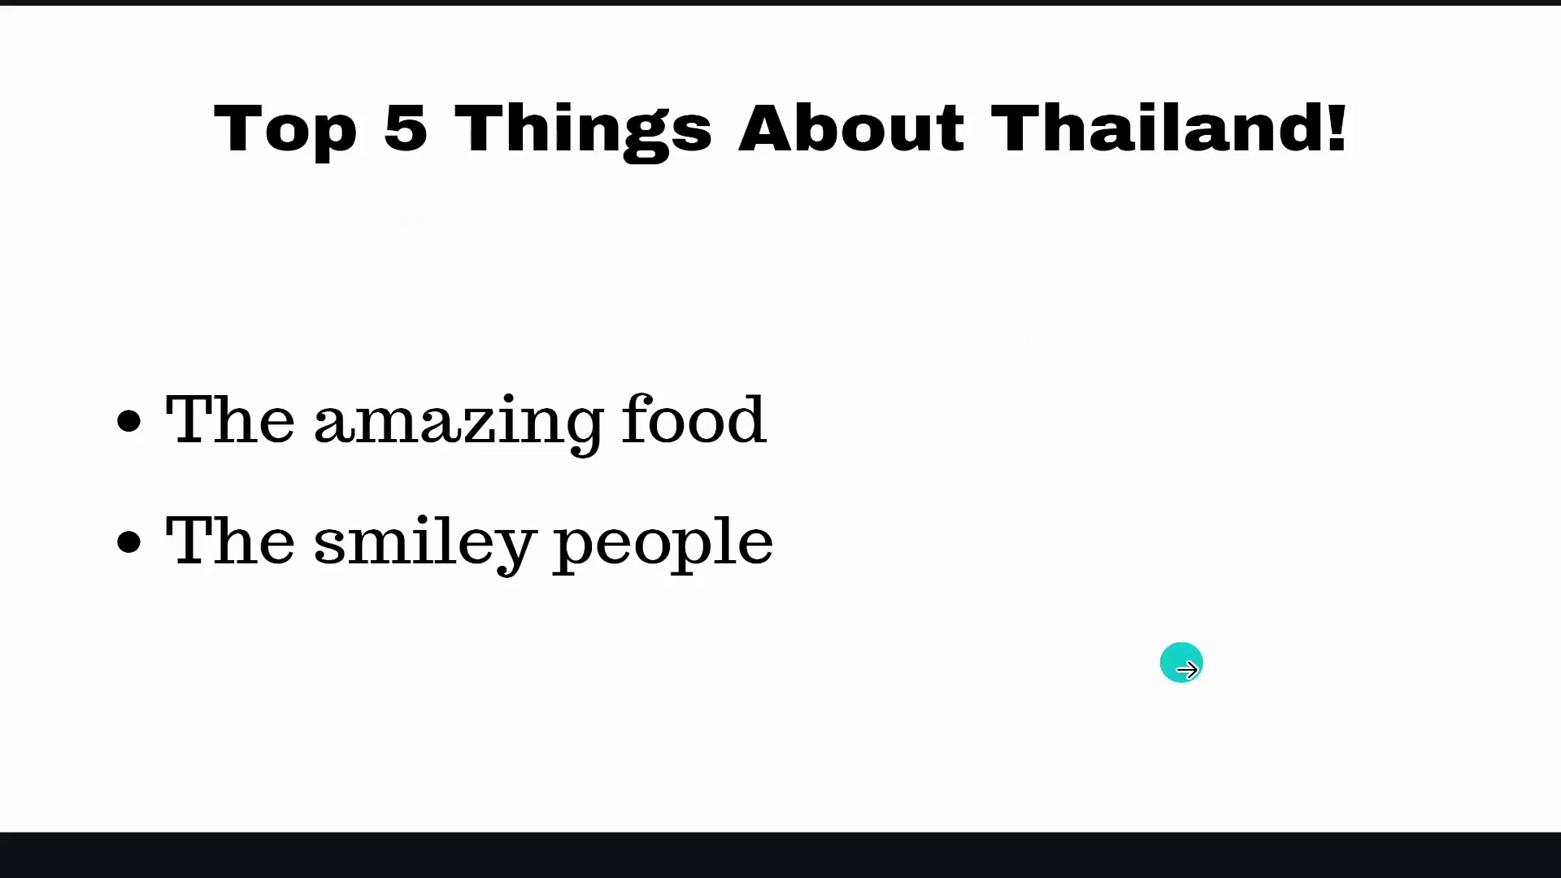
left_click(1499, 847)
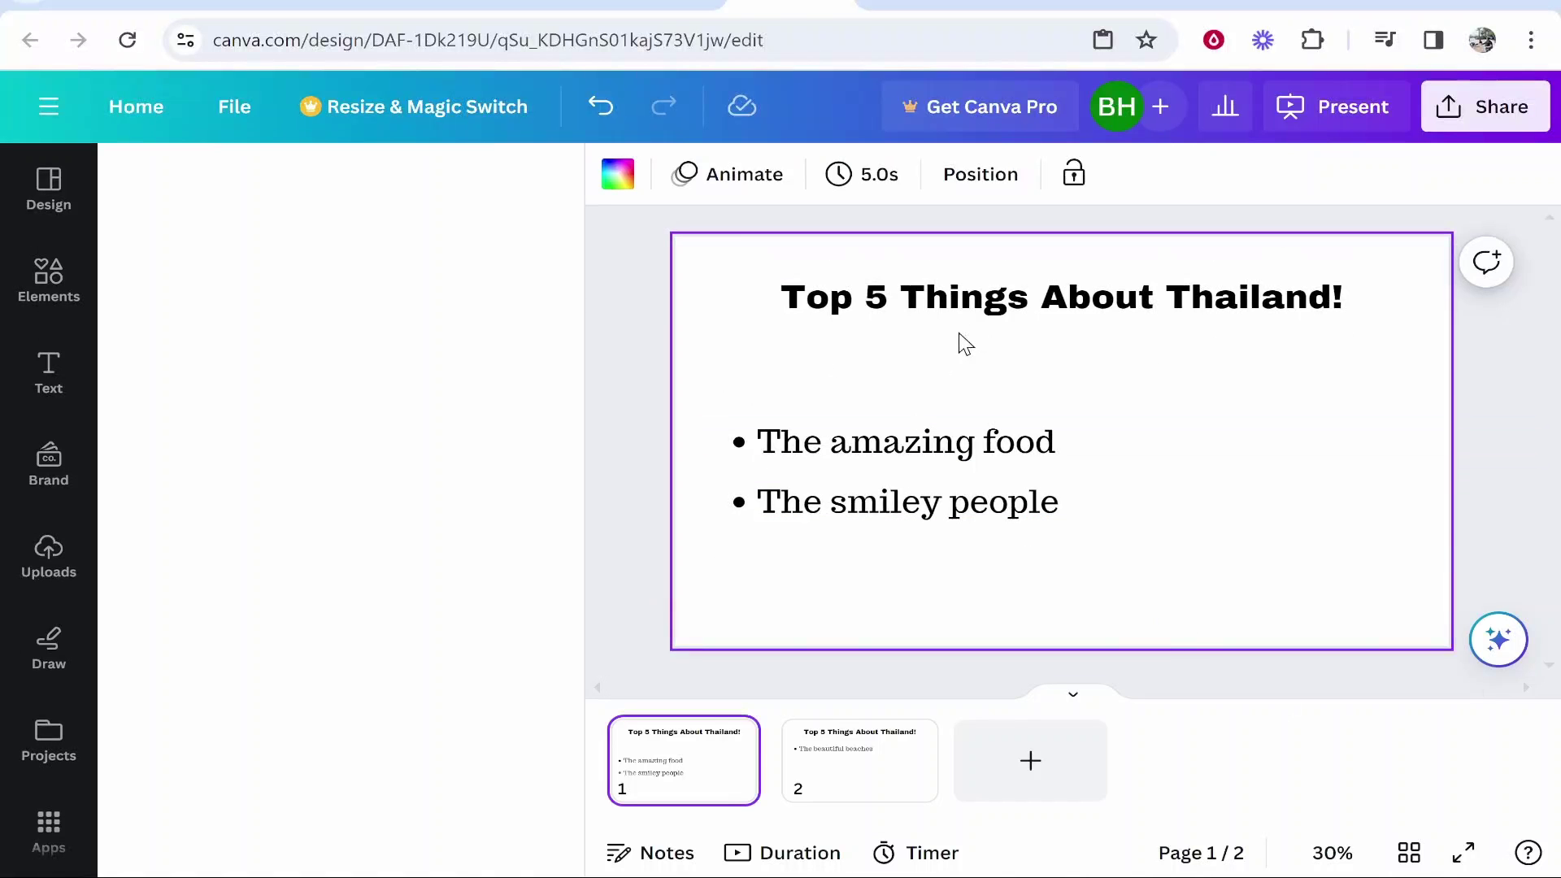
left_click(987, 311)
Step: Set the title's Typewriter animation to On enter only and start the full-screen presentation
left_click(1437, 174)
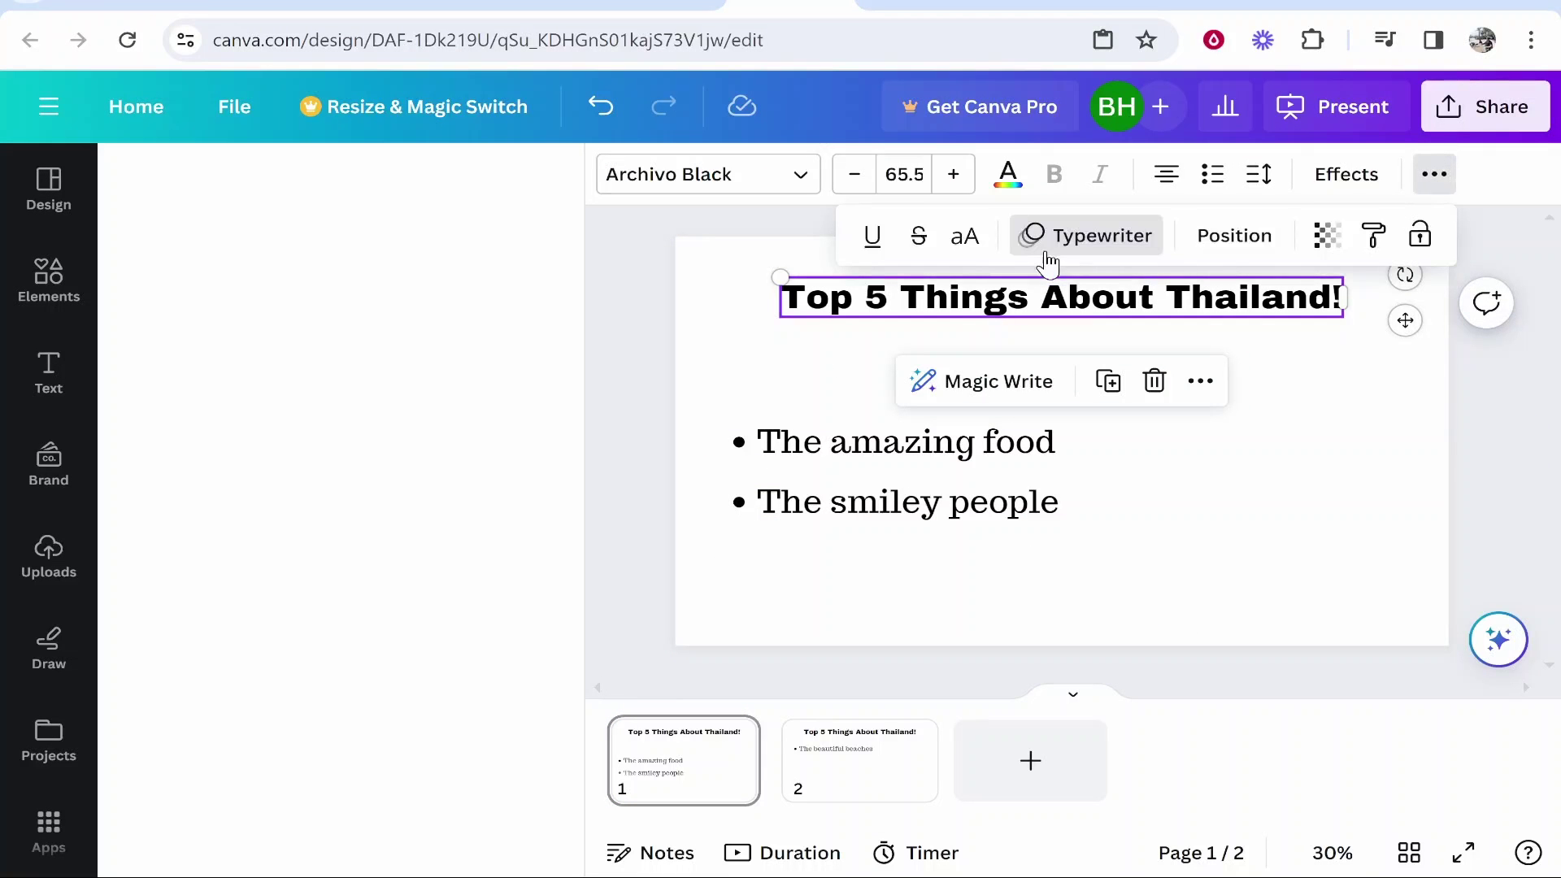
scroll(557, 393, "down", 4)
left_click(1086, 236)
scroll(331, 600, "down", 8)
left_click(138, 642)
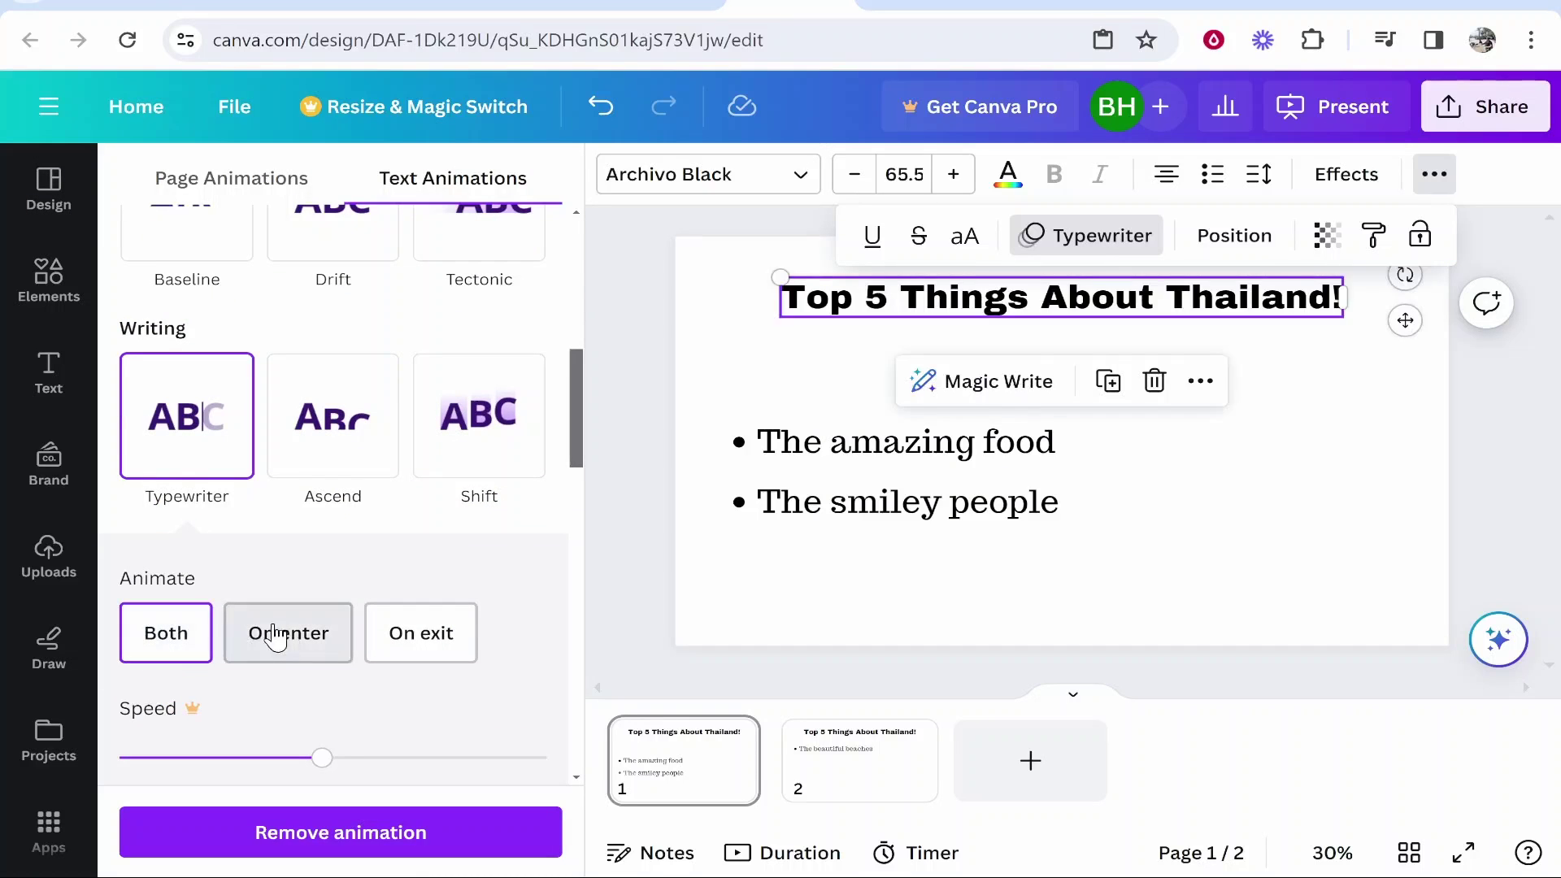
left_click(282, 651)
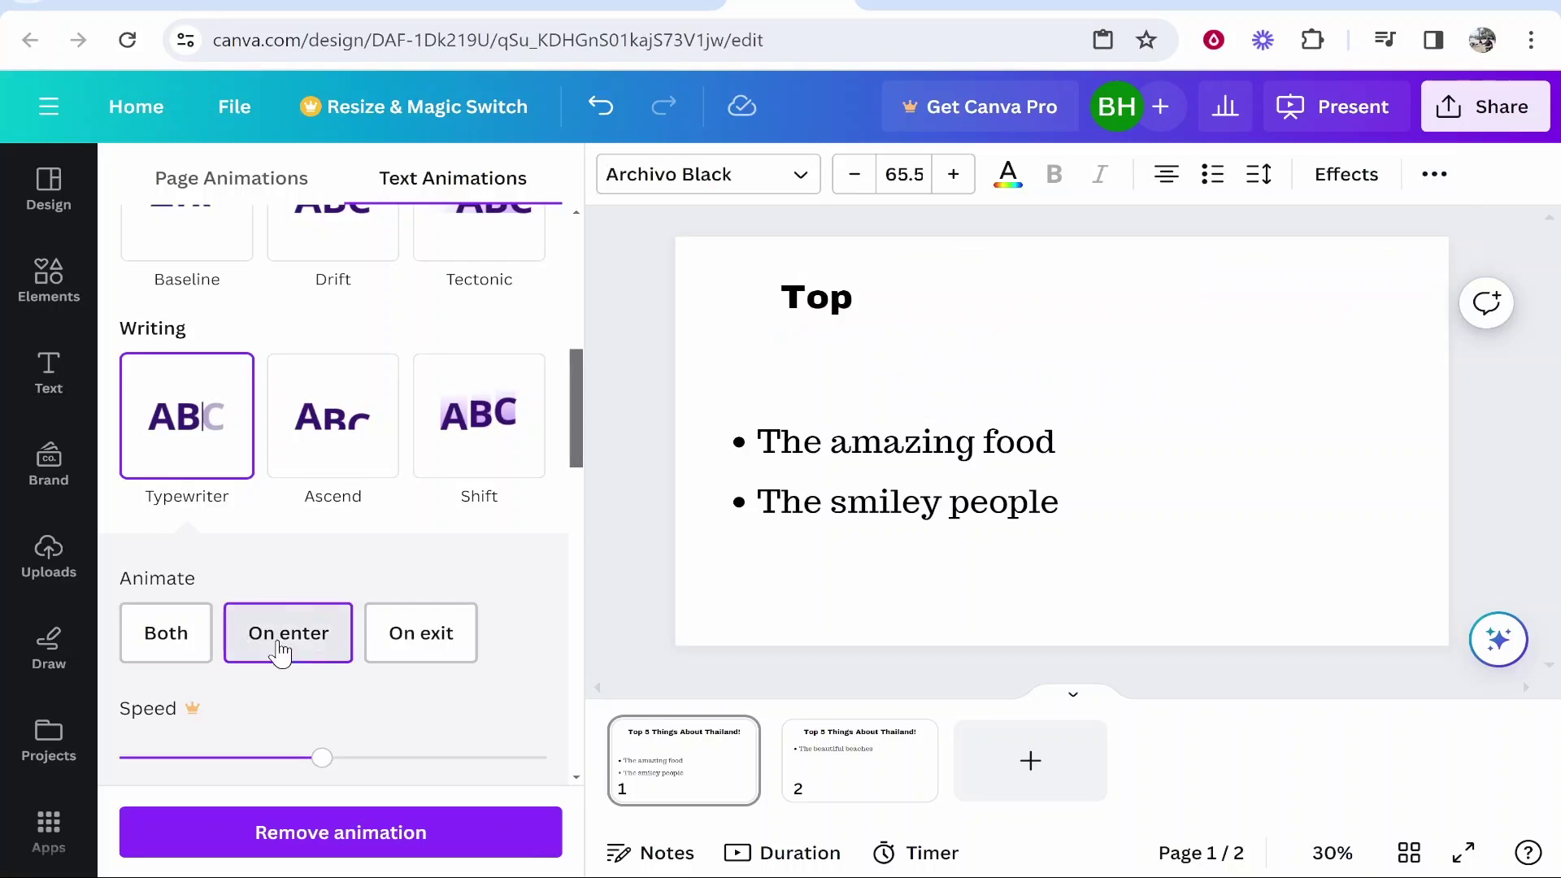
left_click(1333, 106)
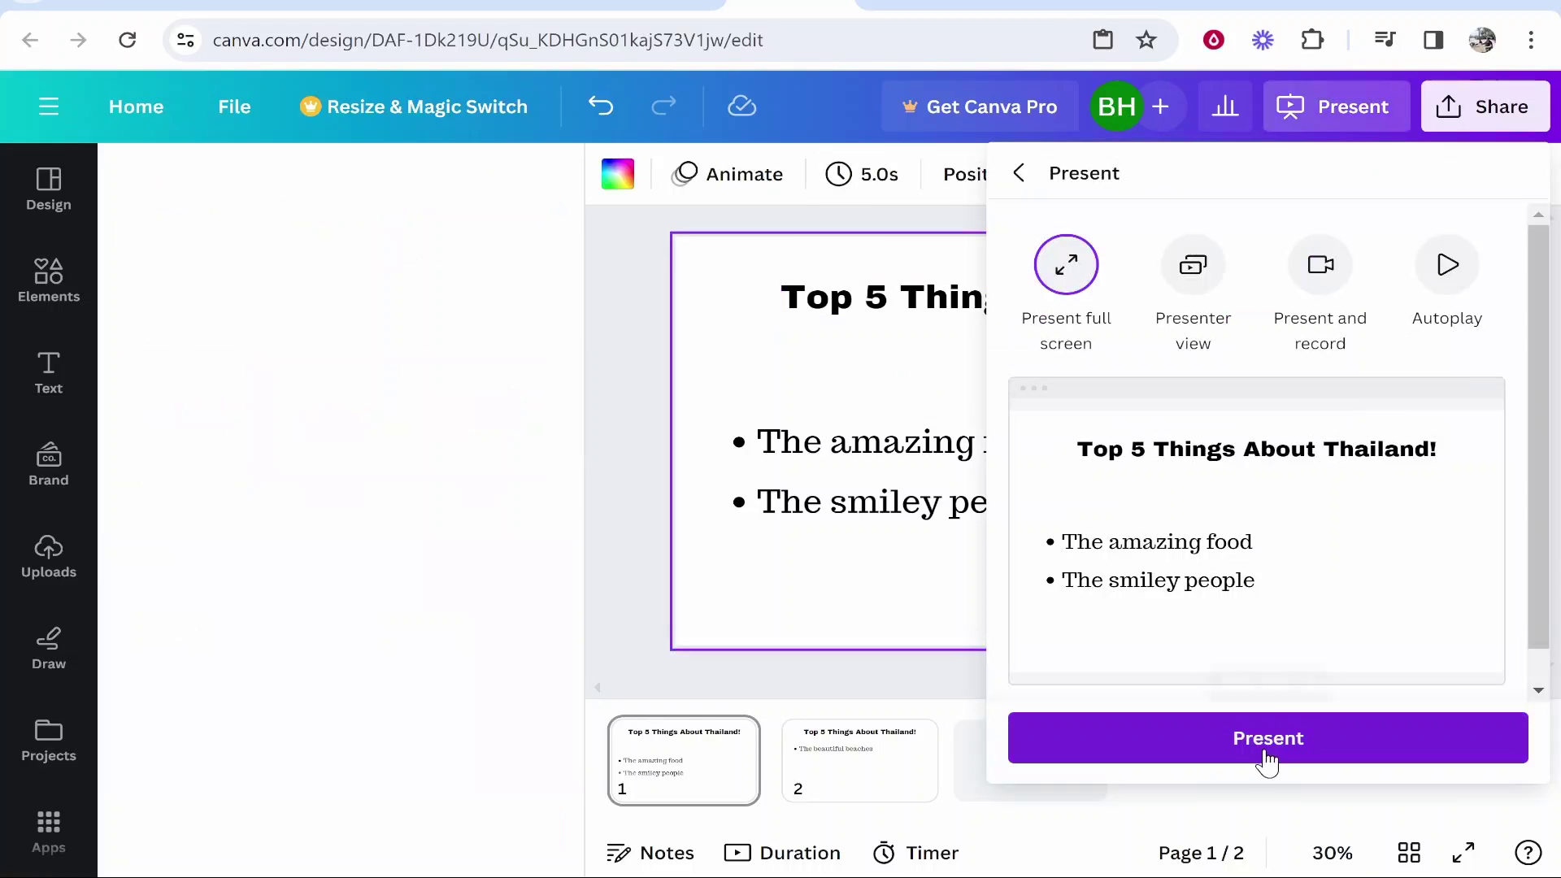
left_click(1261, 748)
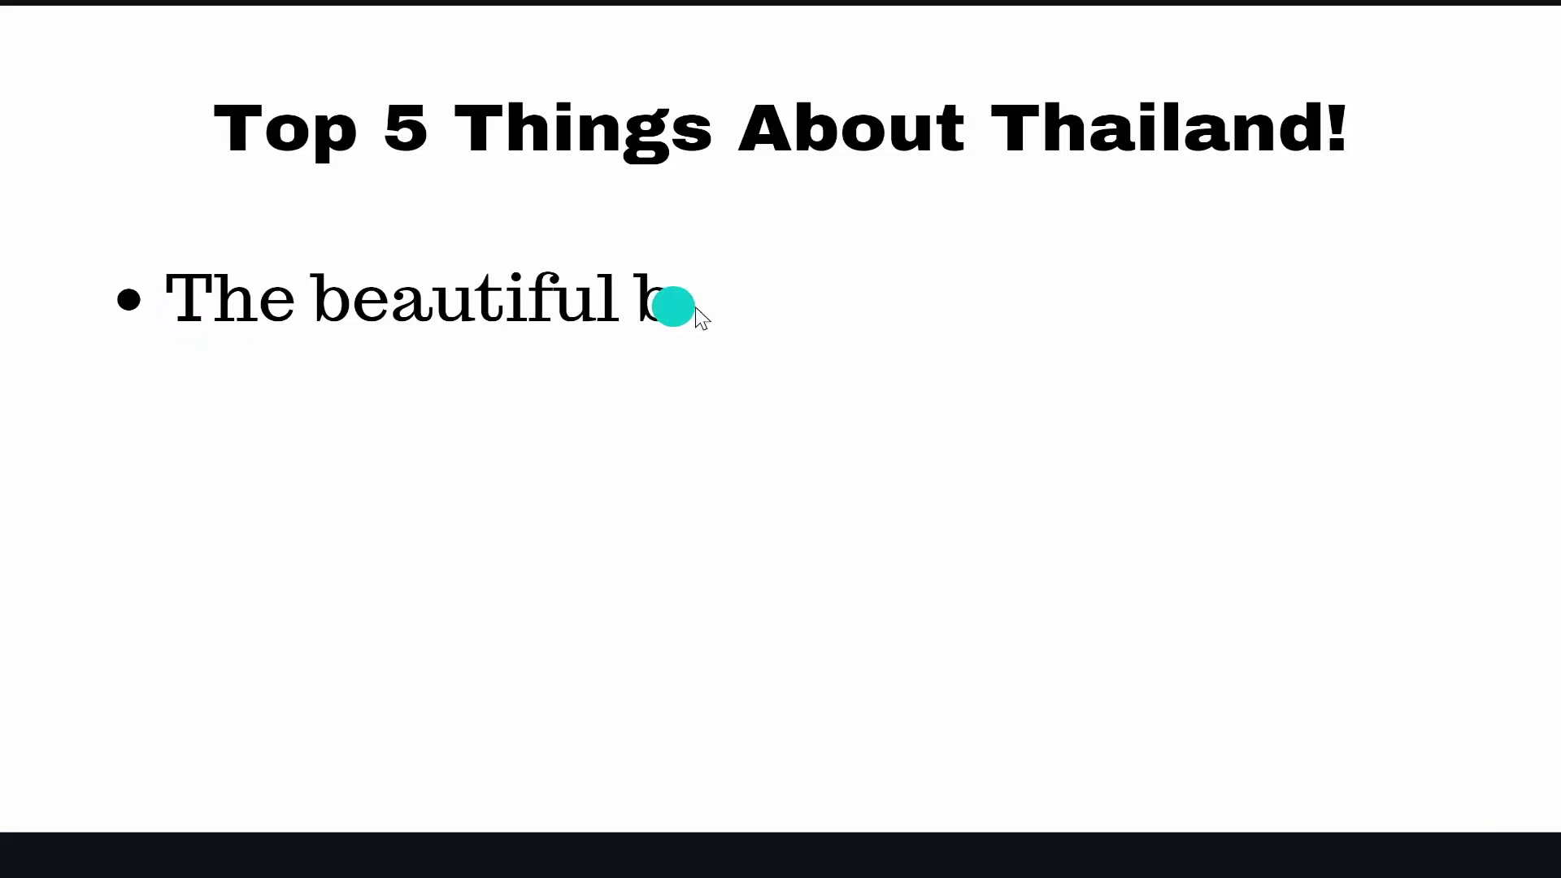
Step: Add a new page 3 and paste page 2's title and 'The beautiful beaches' bullet onto it
left_click(1493, 840)
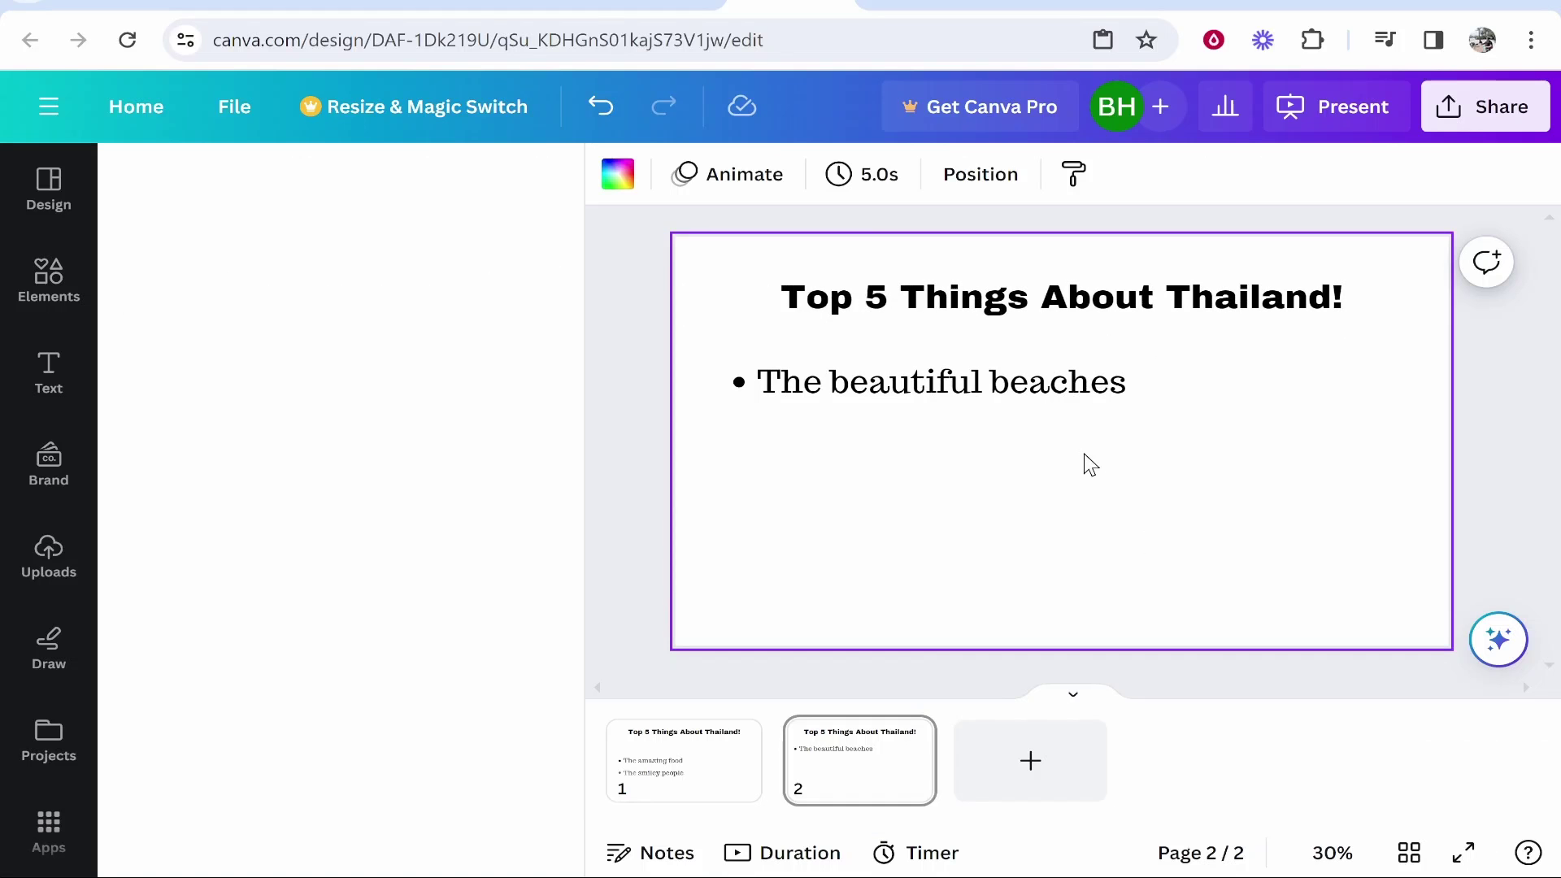
left_click(1029, 760)
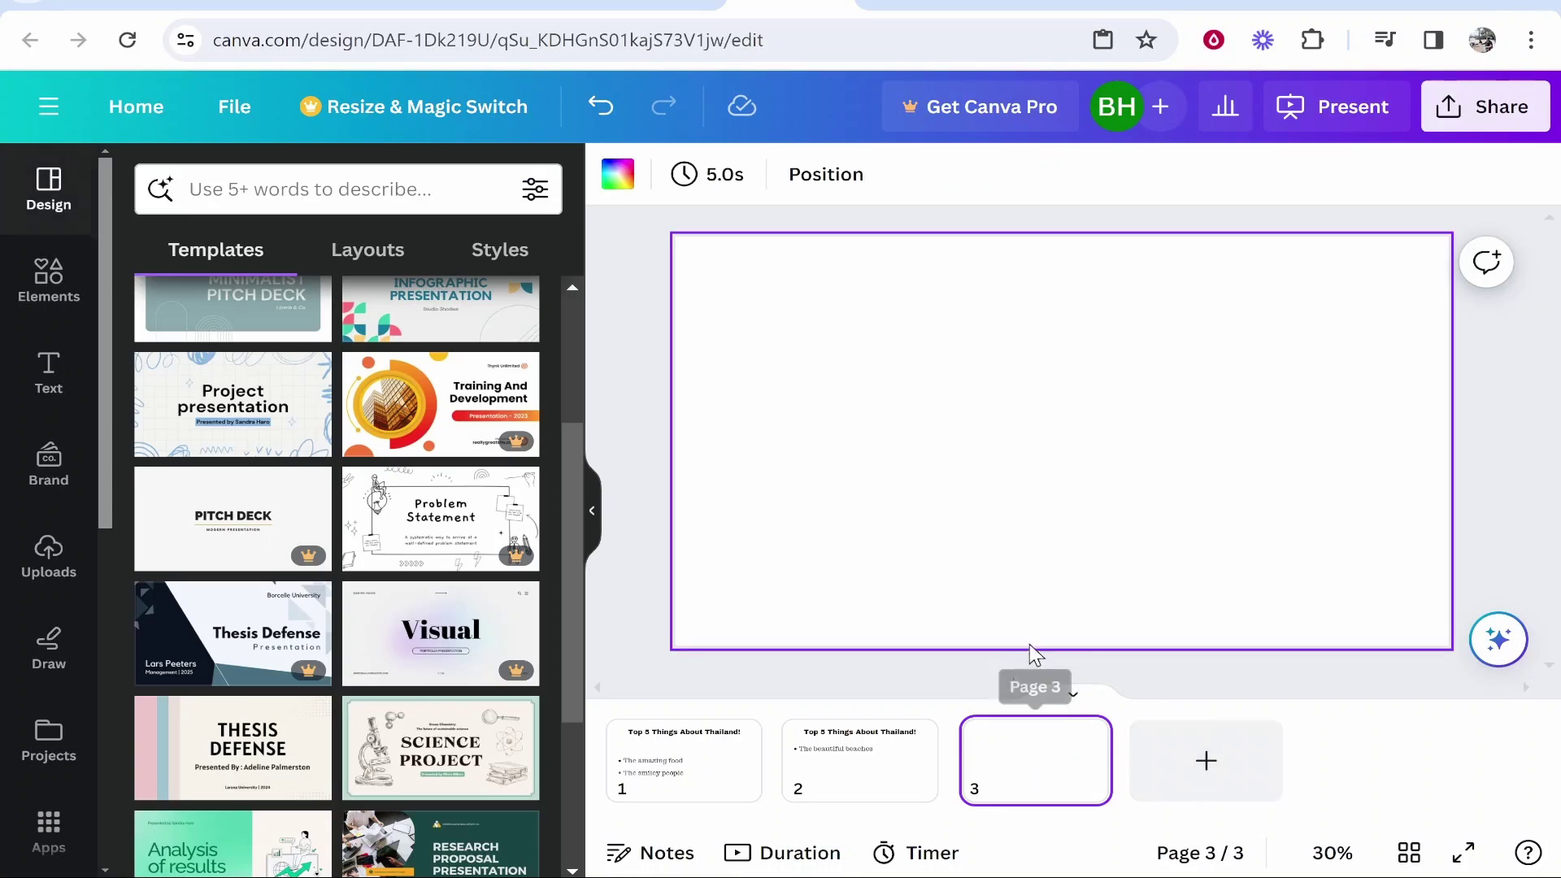
left_click(704, 772)
left_click(900, 452)
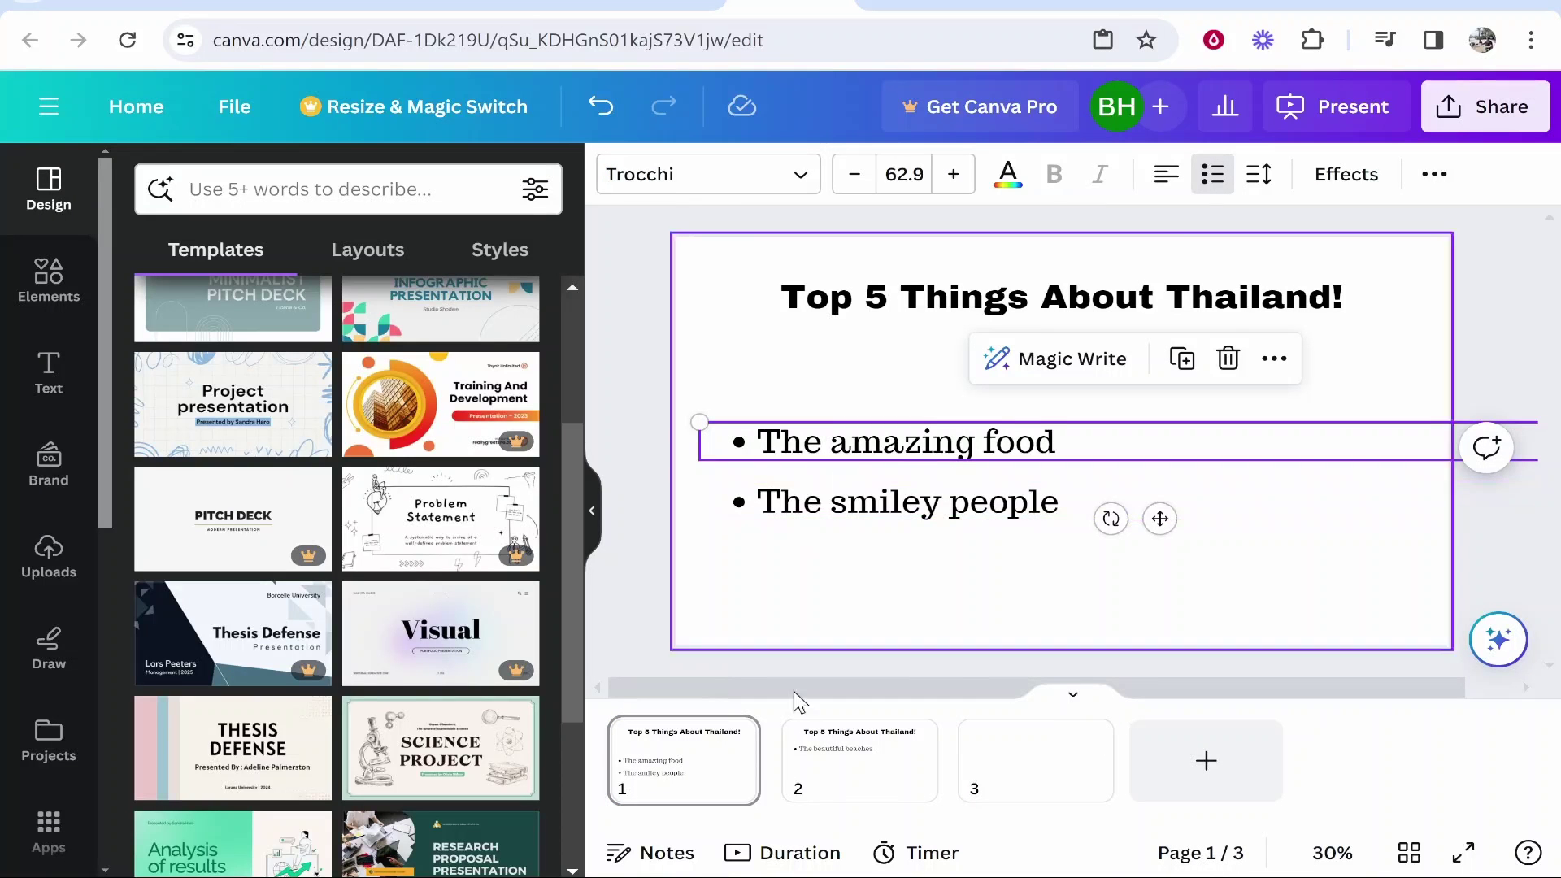
left_click(817, 766)
left_click(856, 313)
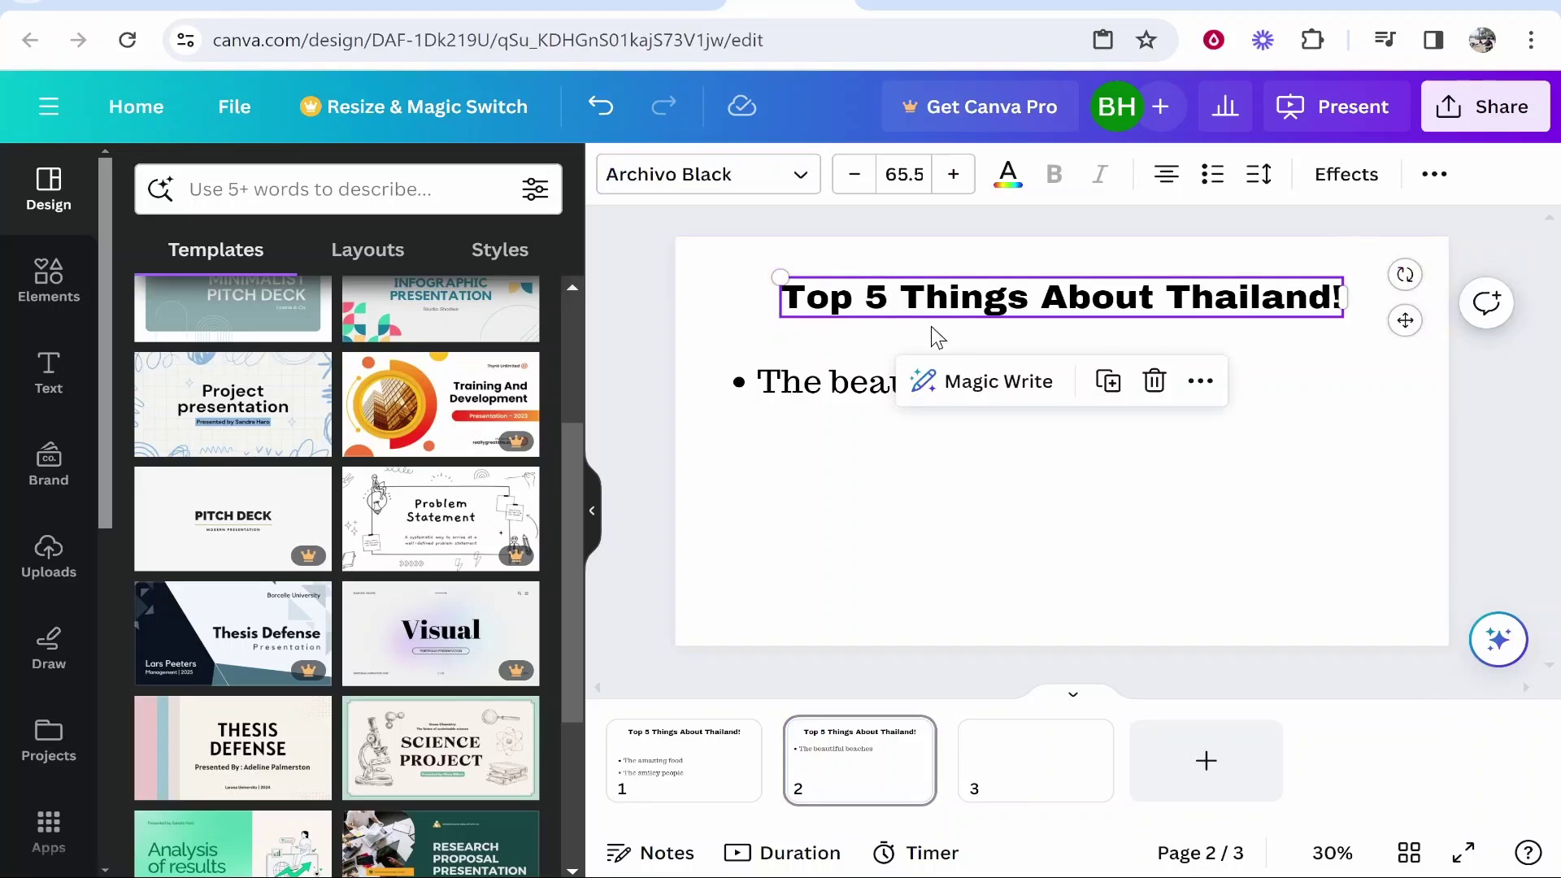
left_click(878, 384)
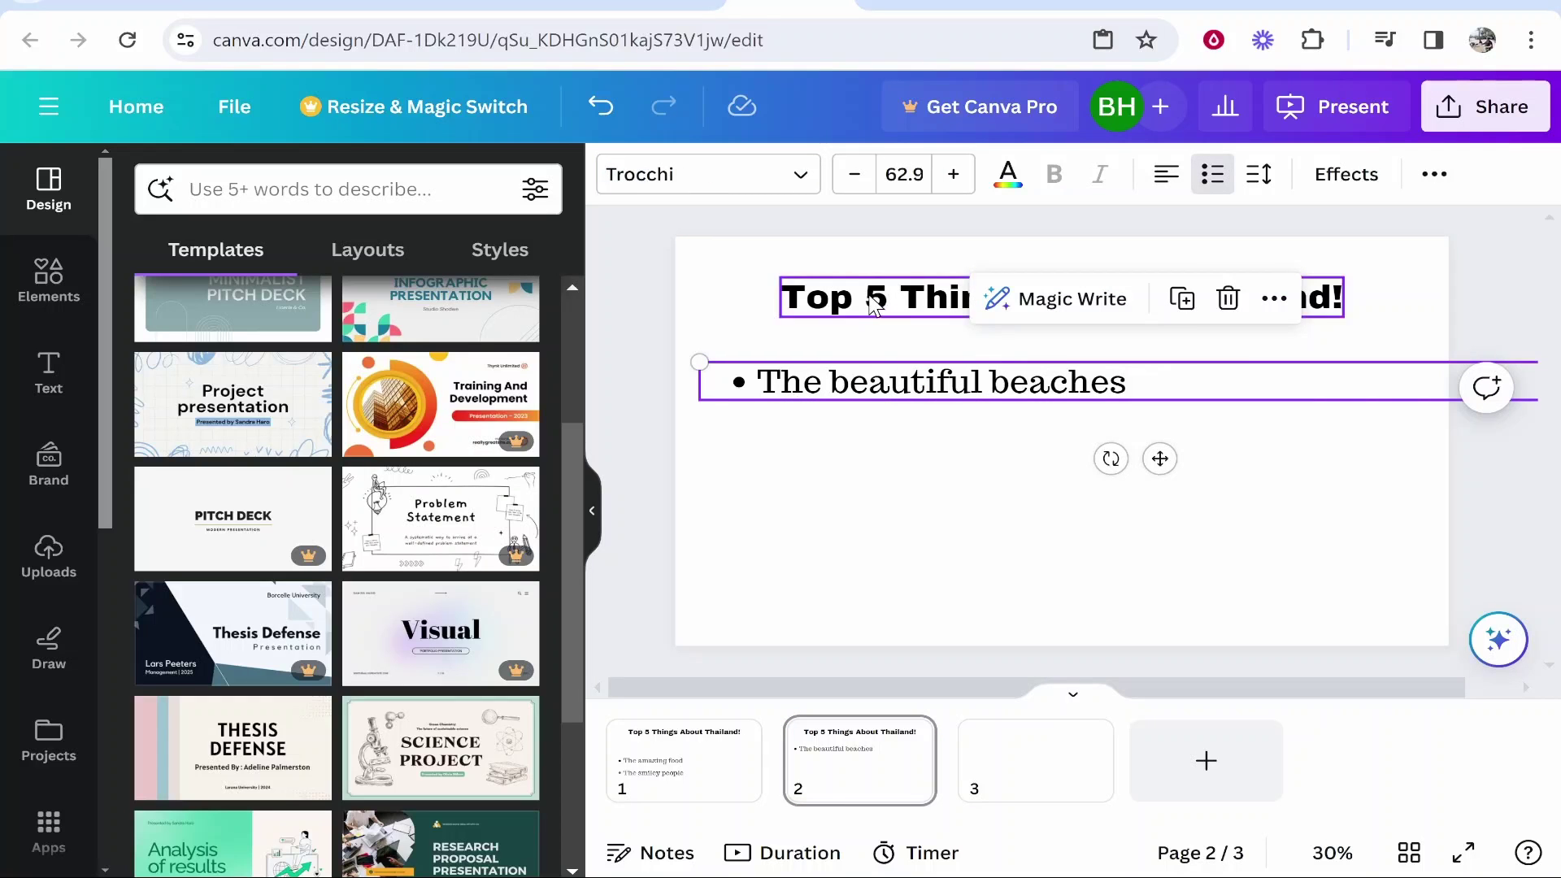
left_click(983, 305, "shift")
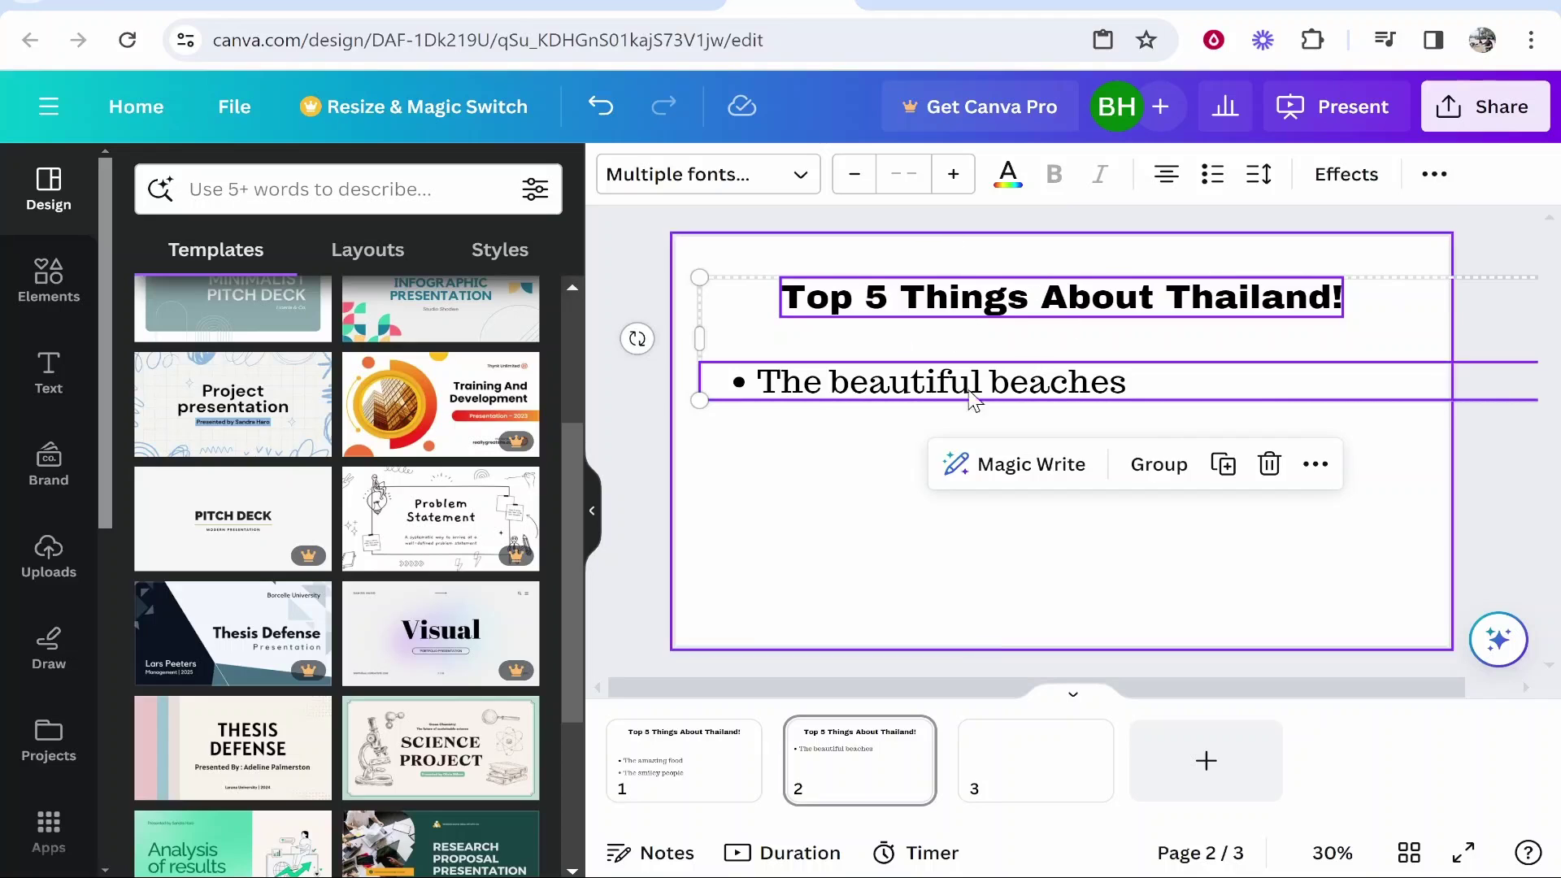
left_click(1005, 780)
right_click(920, 441)
left_click(951, 568)
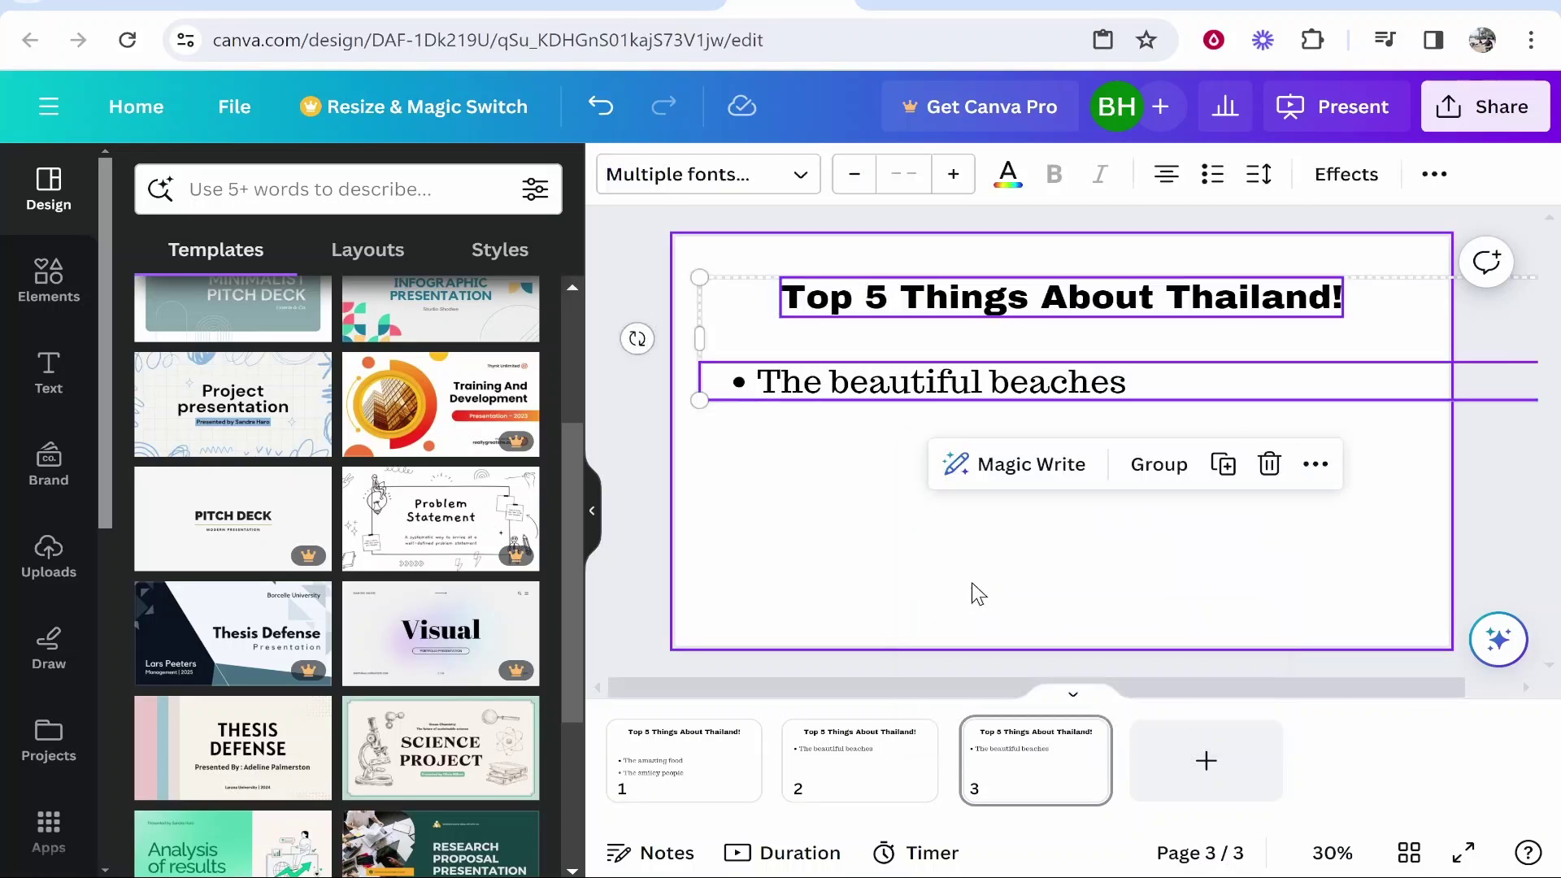
Step: Copy page 1's 'The amazing food' bullet onto page 3
left_click(686, 776)
left_click(864, 454)
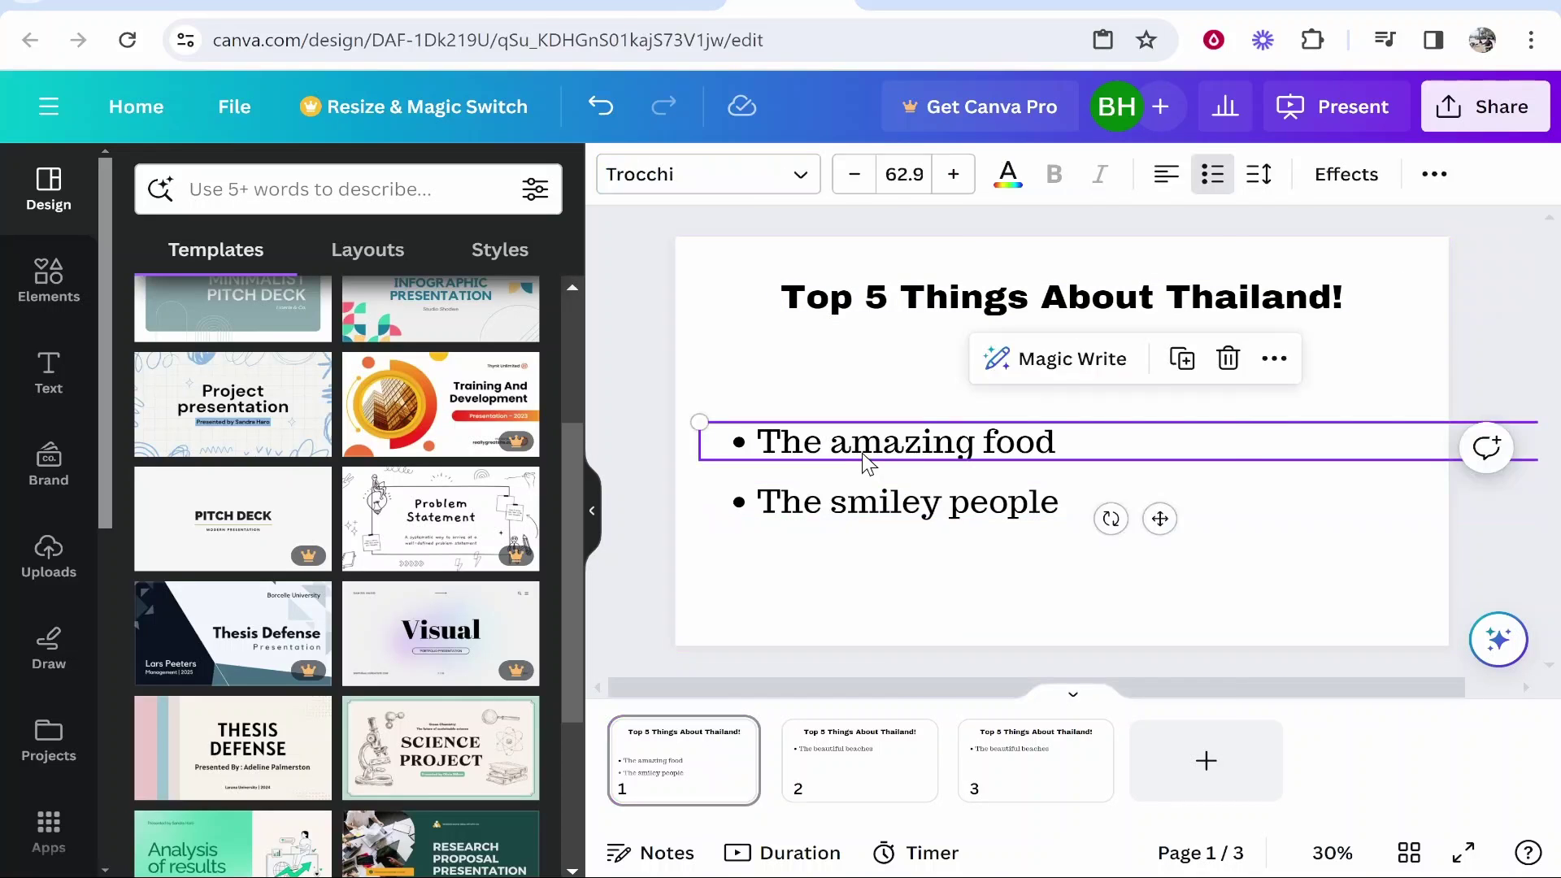
right_click(864, 443)
left_click(948, 210)
left_click(1049, 760)
right_click(1026, 541)
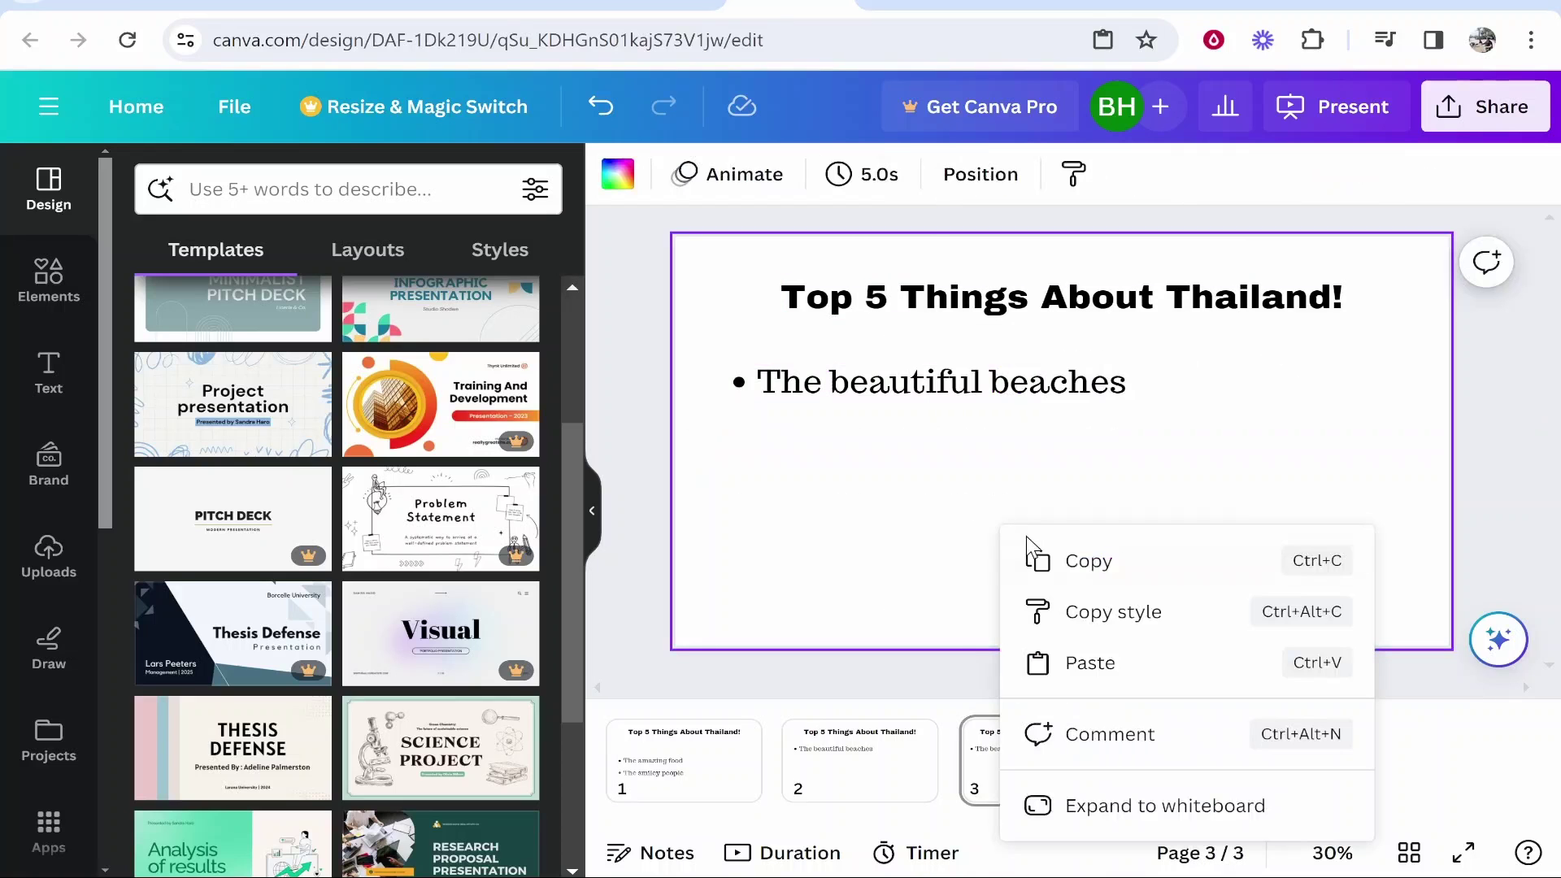
left_click(1082, 673)
Step: Delete 'The amazing food' bullet from page 1 and check pages 2 and 3
scroll(849, 450, "up", 5)
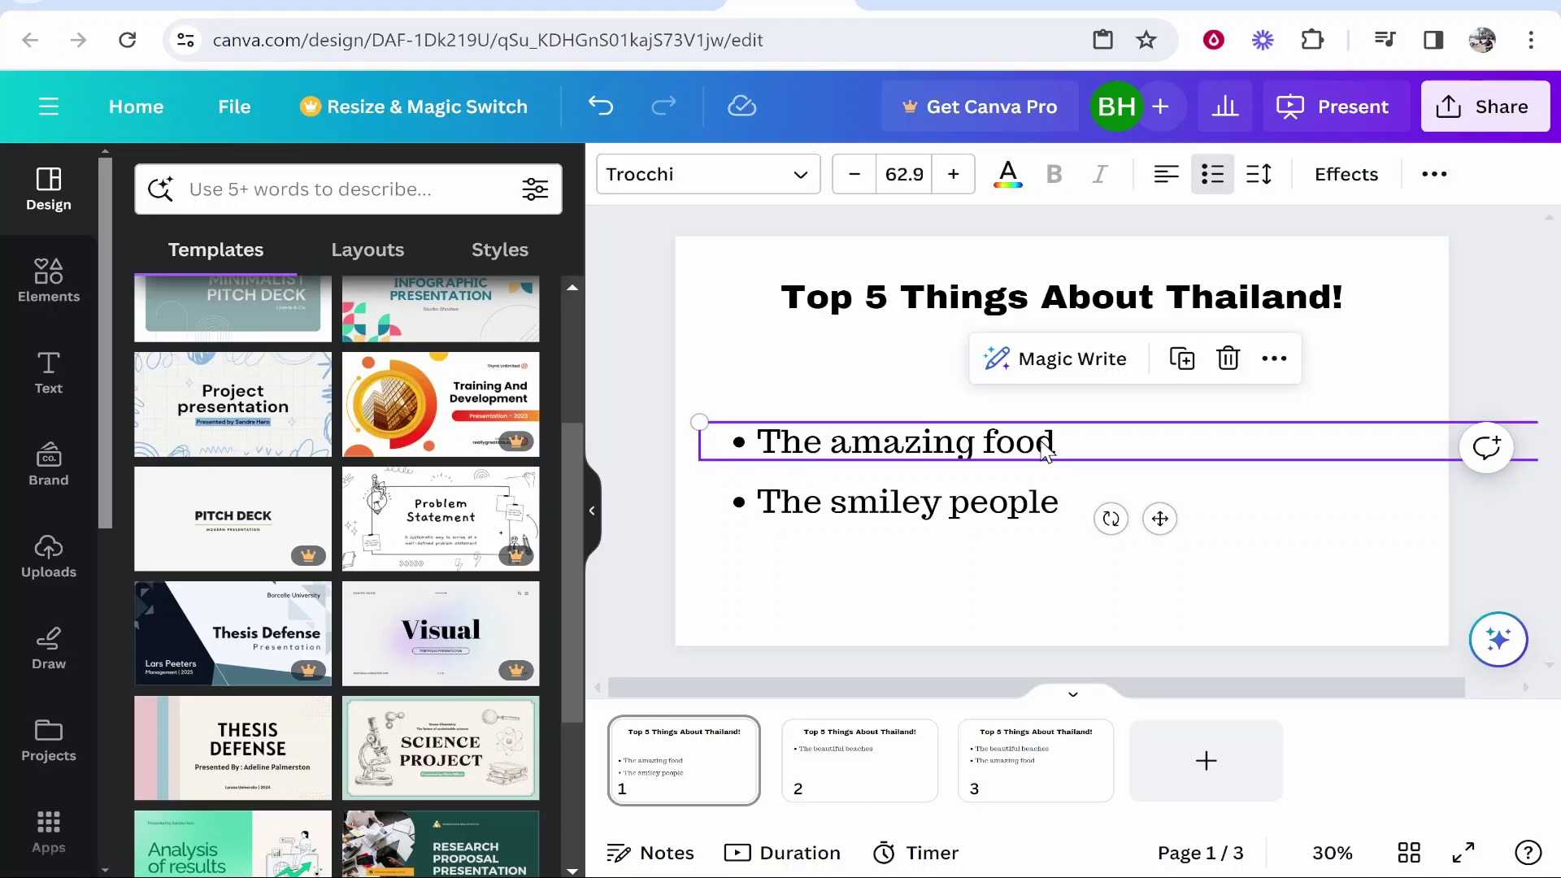
key("Delete")
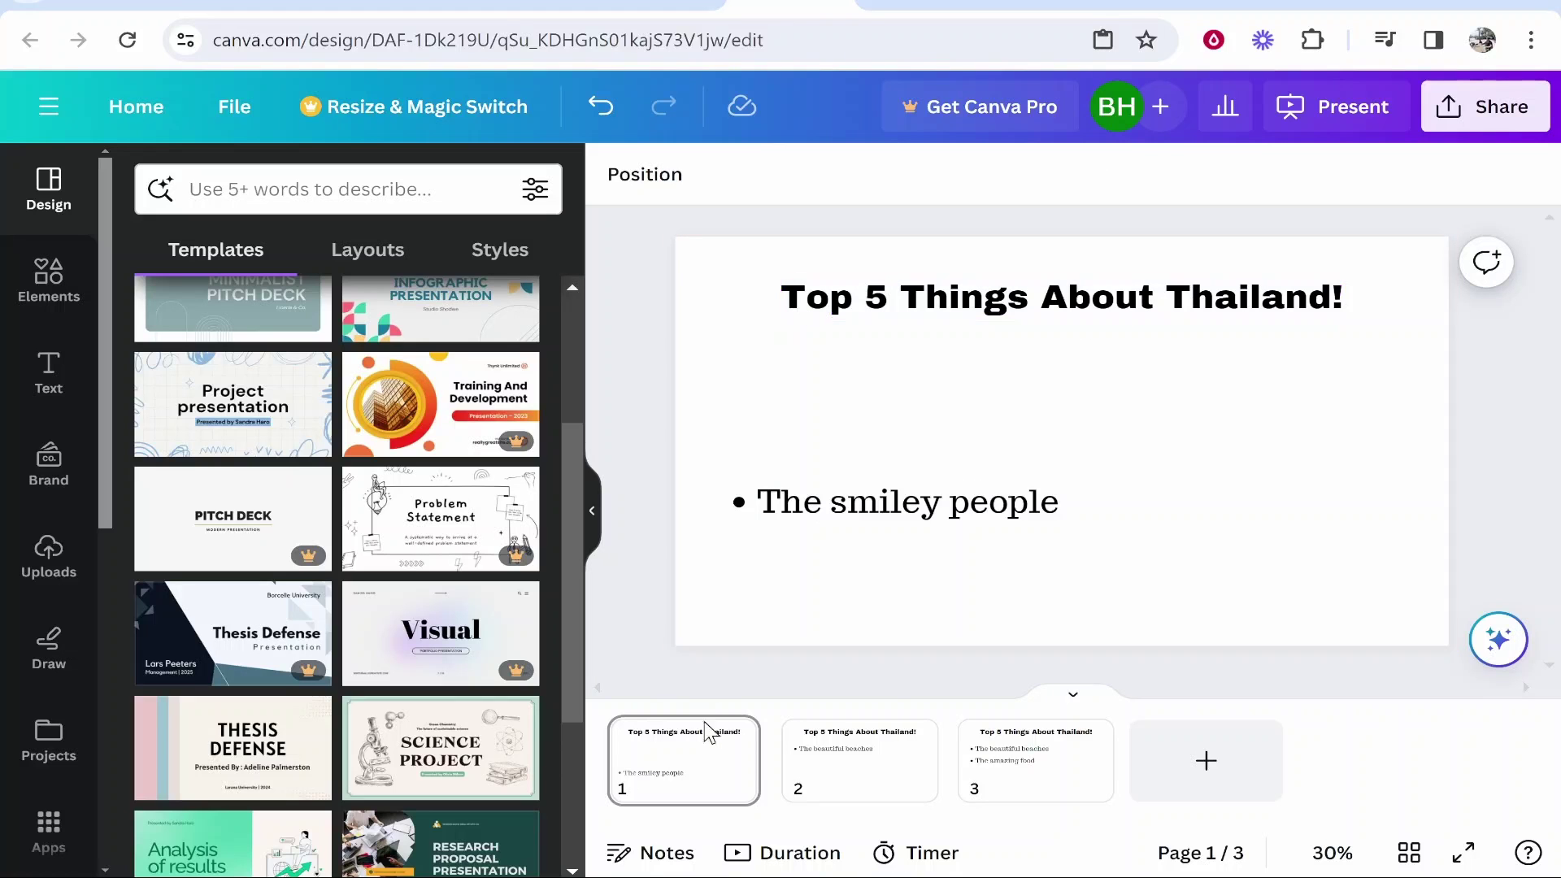
left_click(813, 752)
left_click(975, 752)
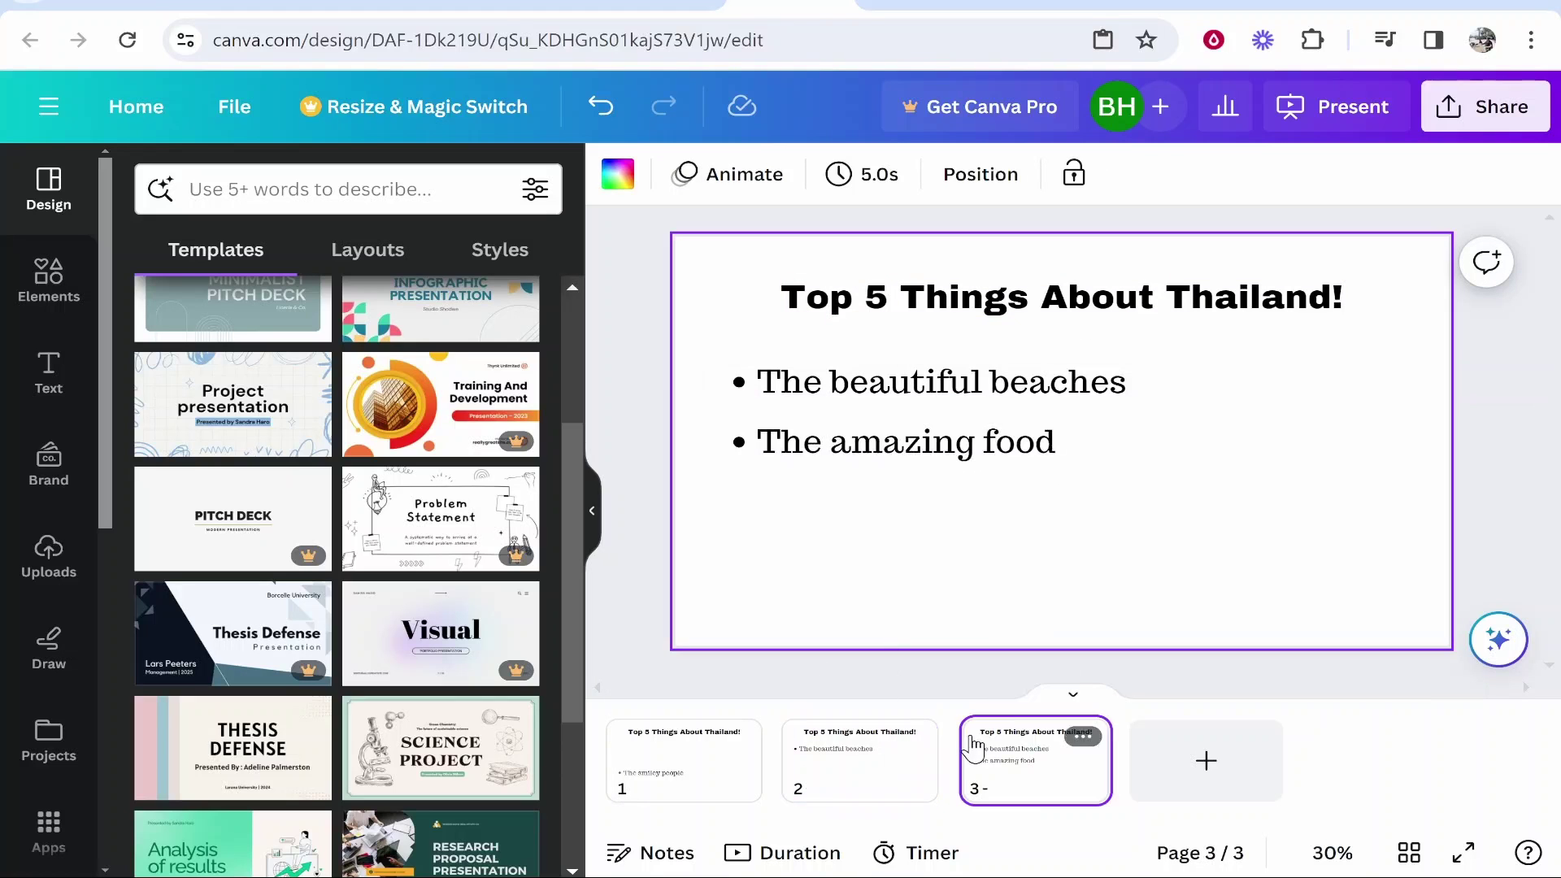
left_click(865, 309)
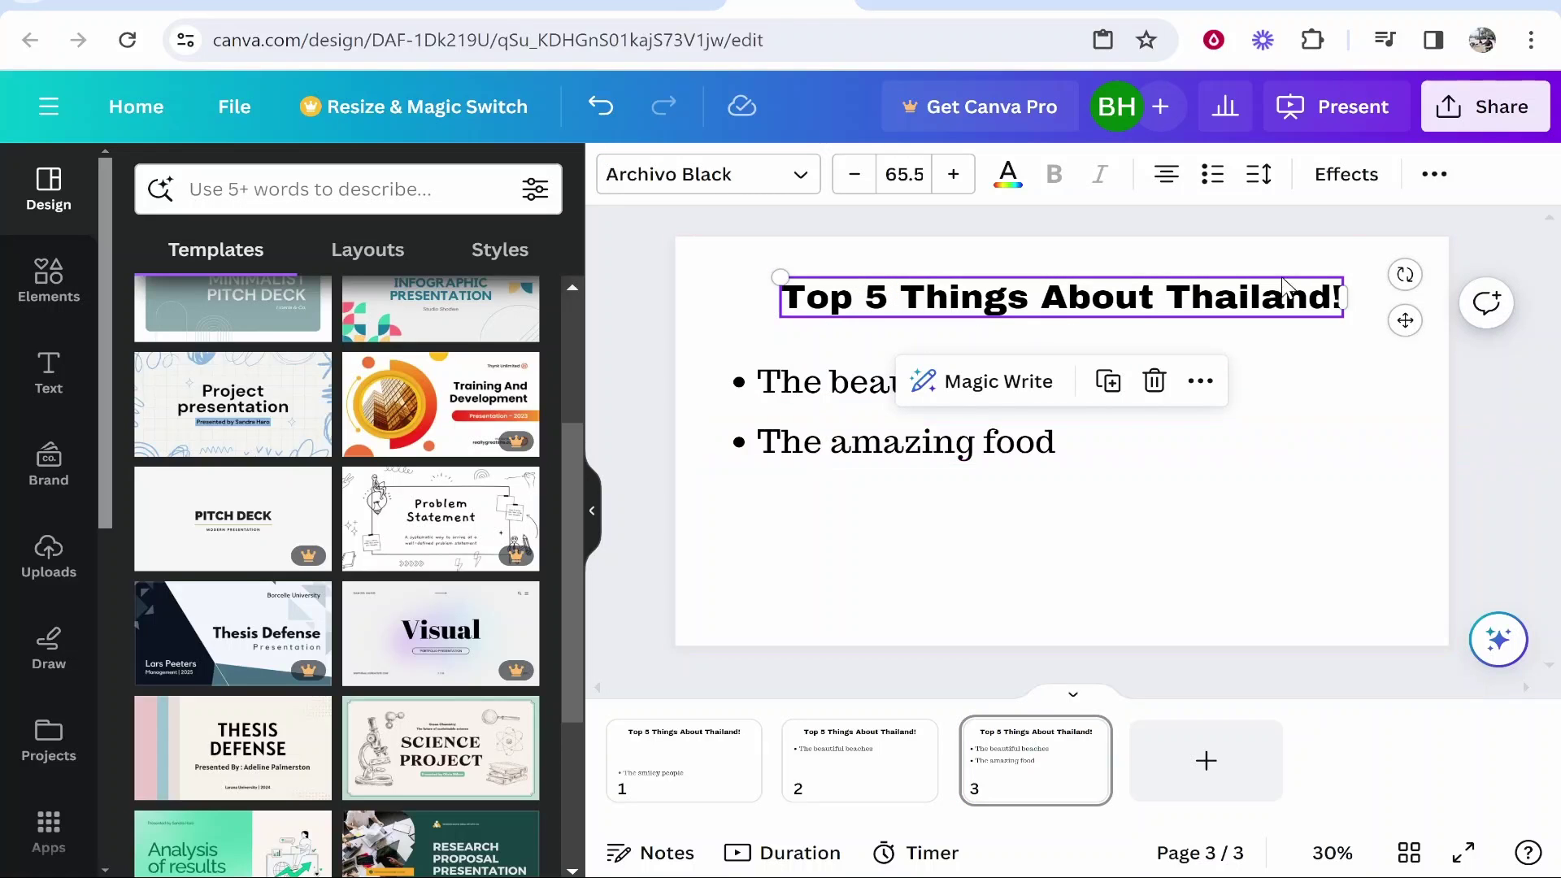
Step: Remove the text animation from the 'The beautiful beaches' bullet on page 3
left_click(1433, 176)
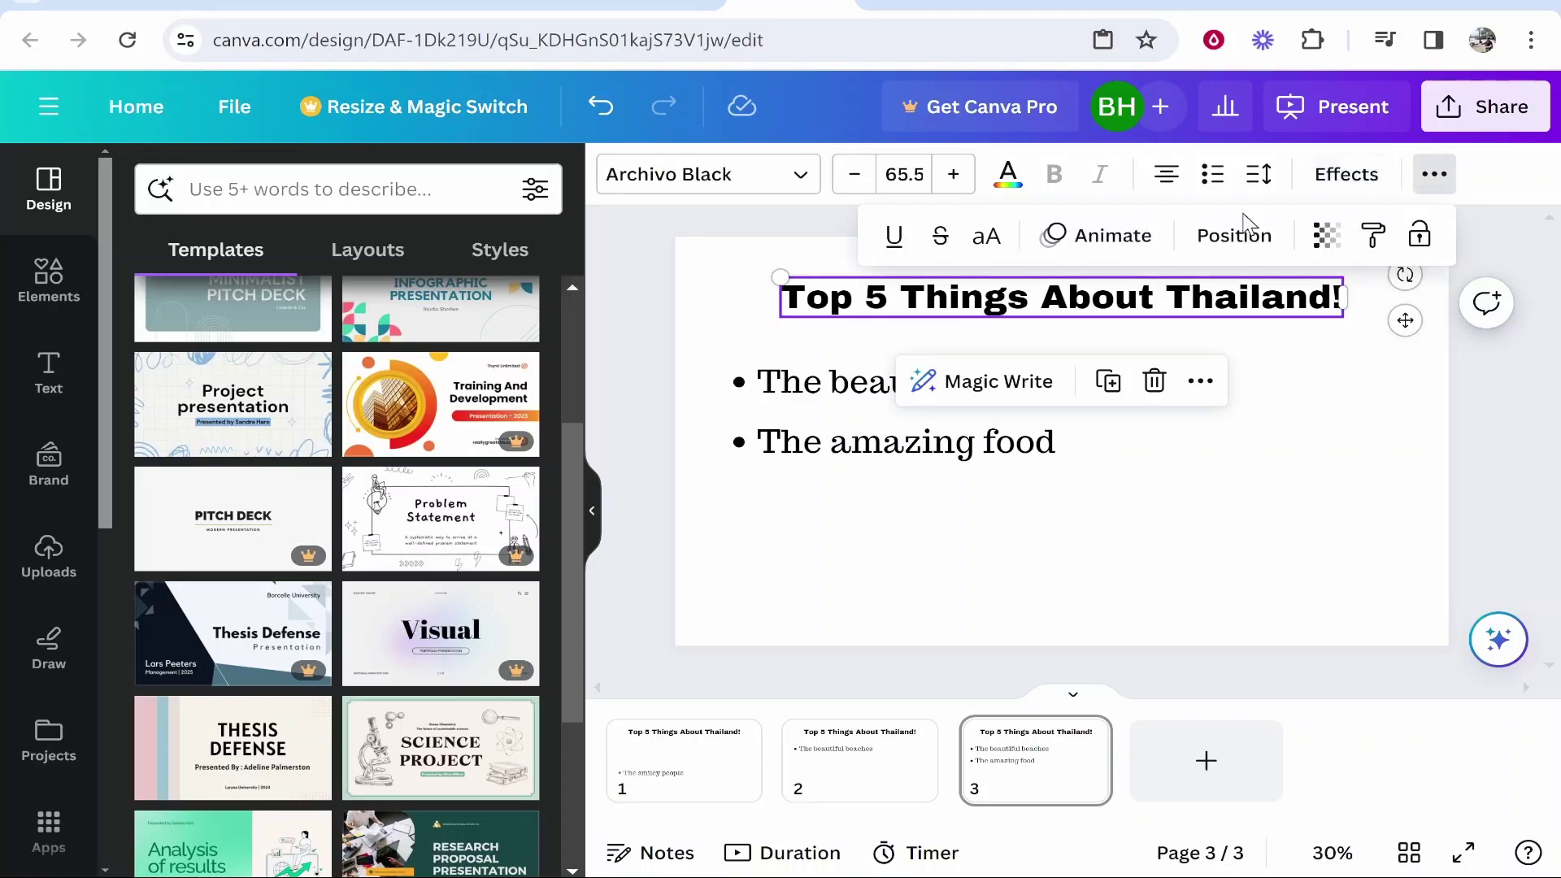
left_click(1057, 244)
scroll(400, 533, "down", 5)
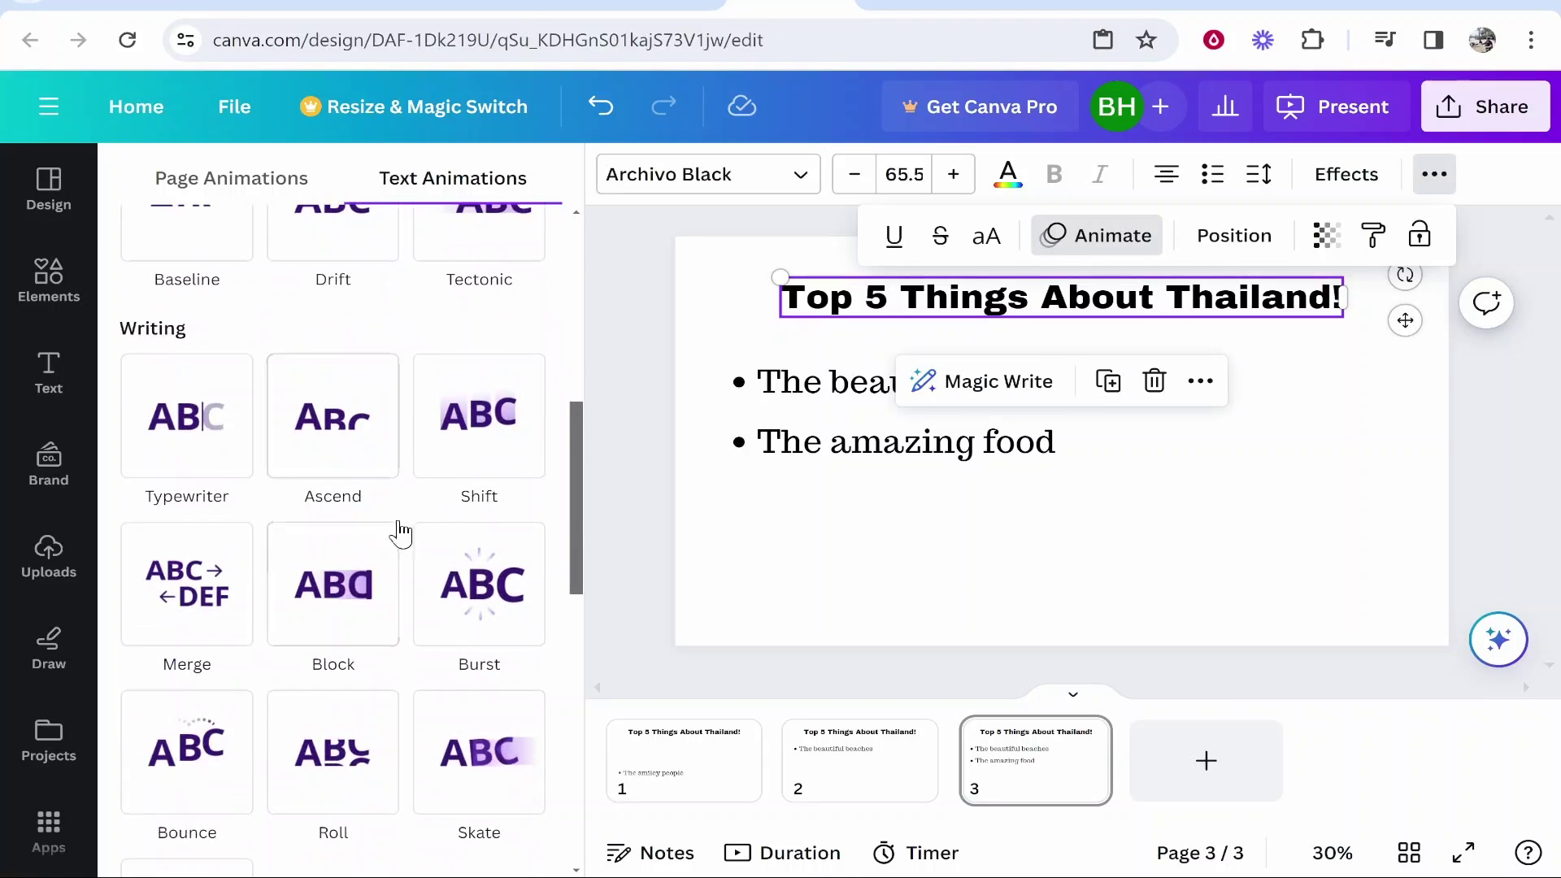
left_click(964, 442)
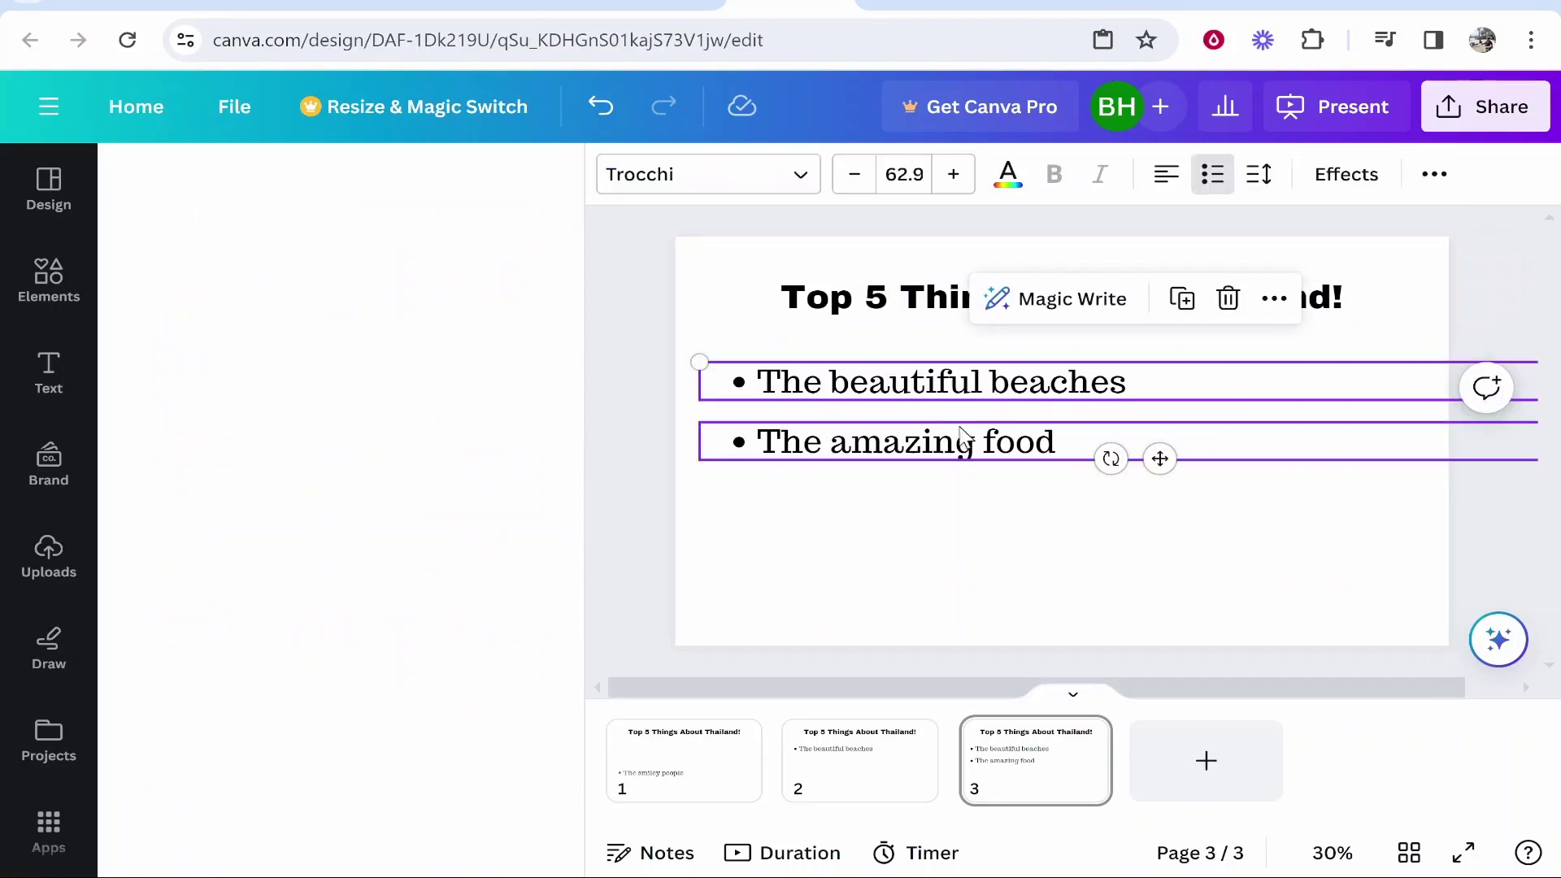
left_click(1434, 176)
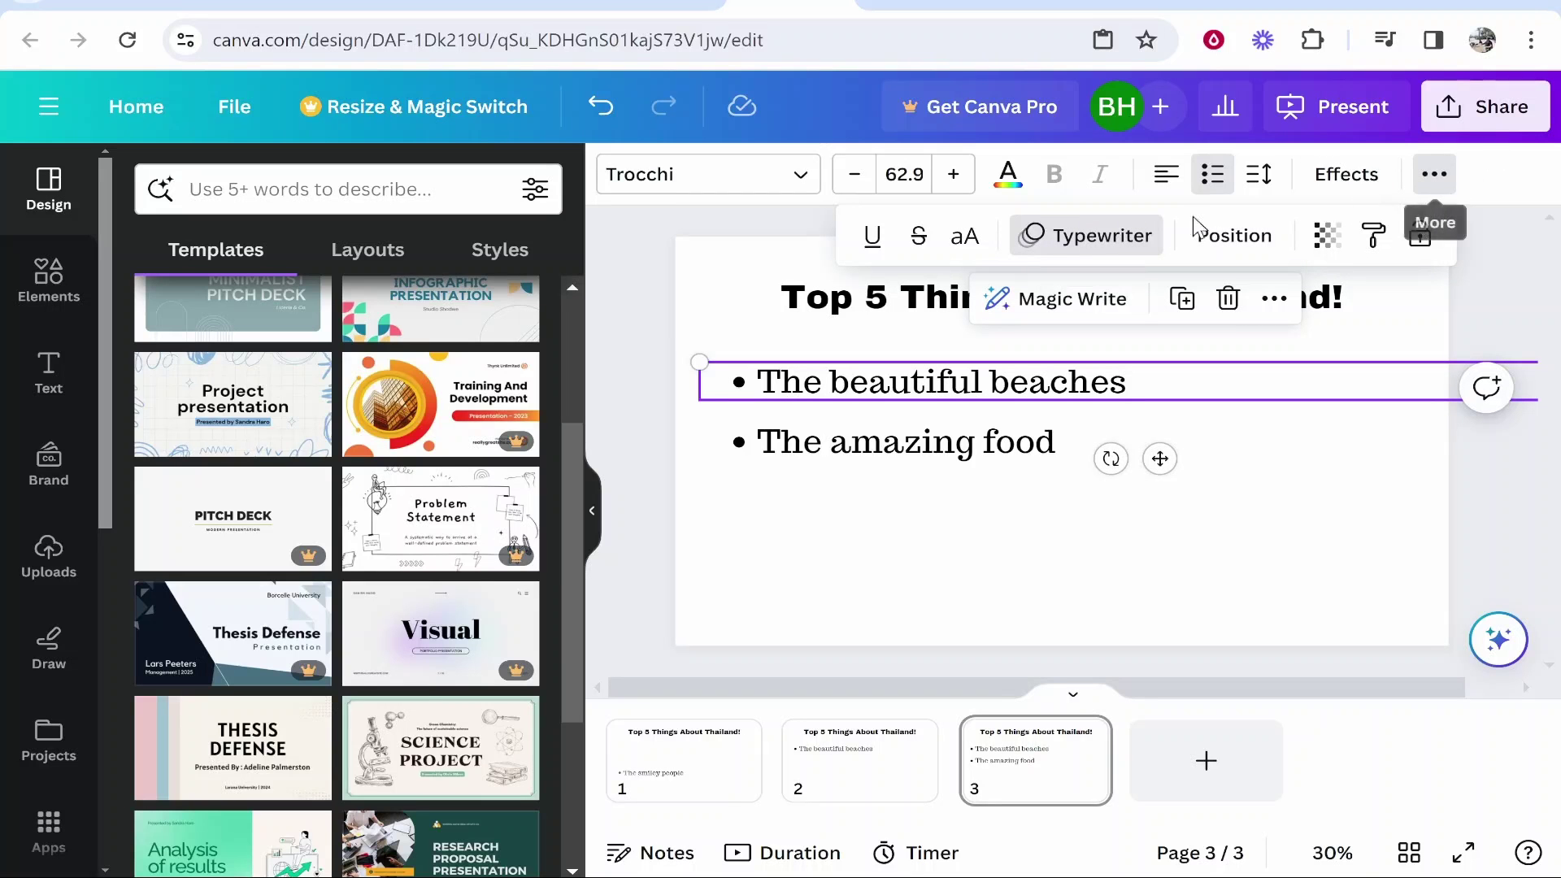
left_click(1090, 235)
scroll(334, 488, "down", 4)
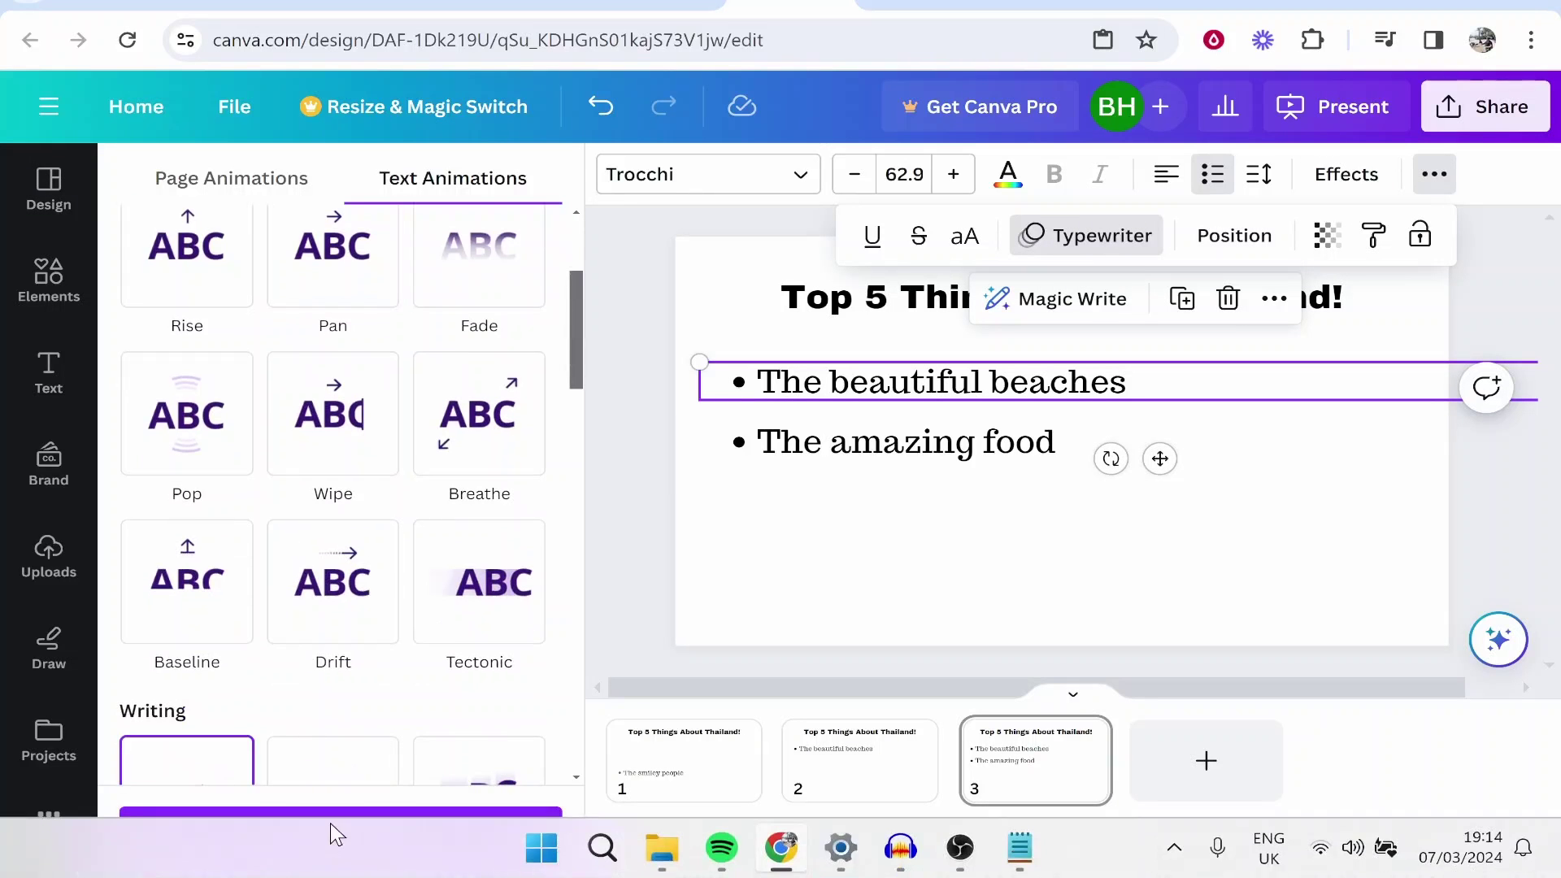
left_click(325, 823)
key("Escape")
Step: Give 'The amazing food' bullet a Typewriter animation that plays on enter
left_click(1004, 470)
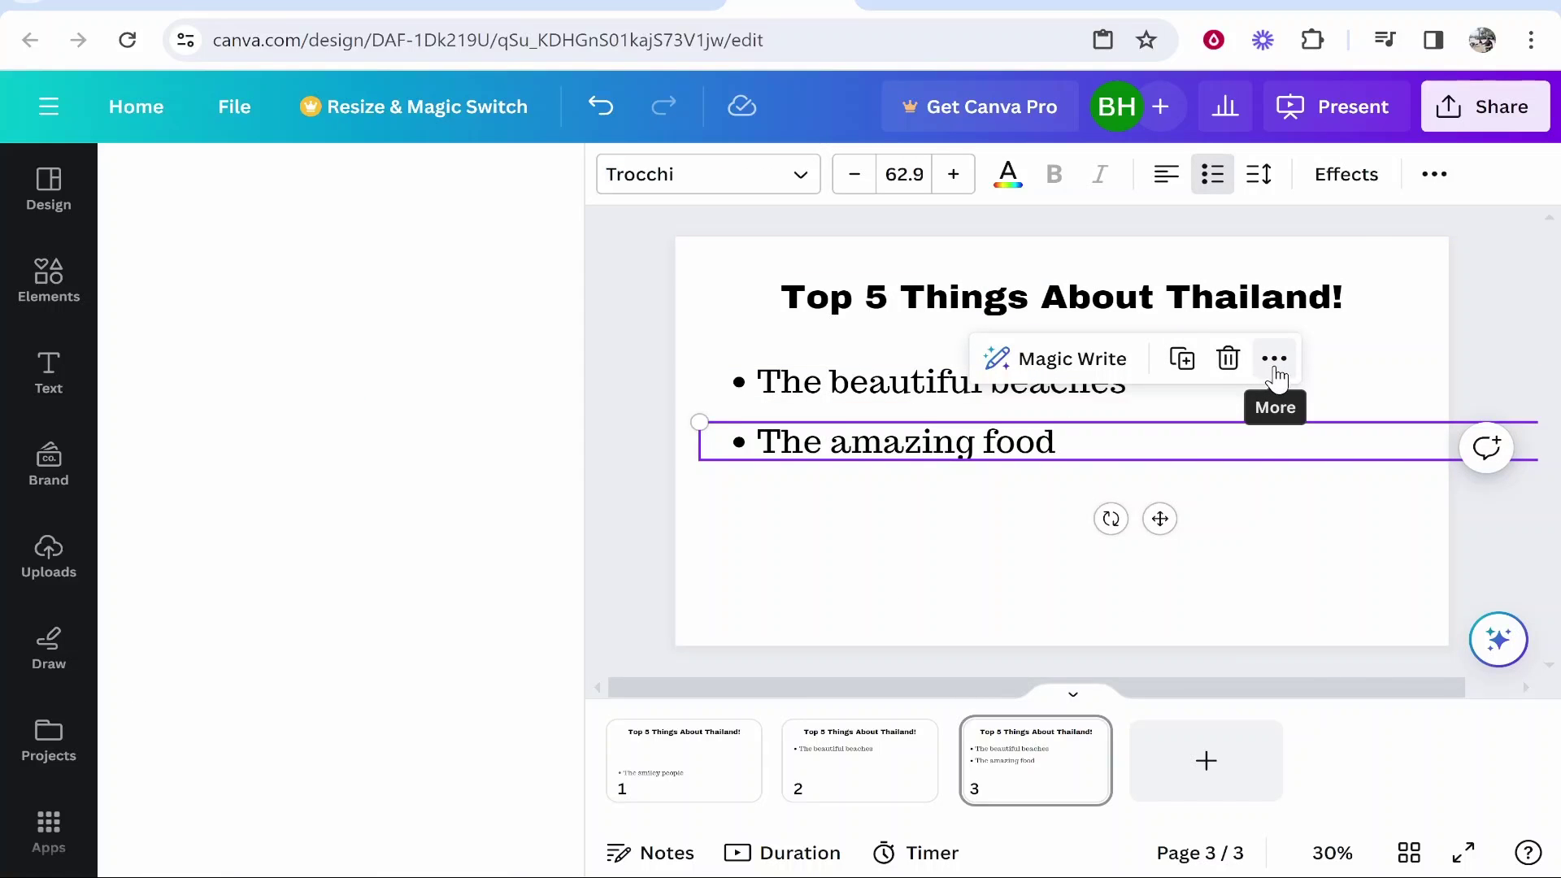
left_click(1434, 174)
left_click(1081, 237)
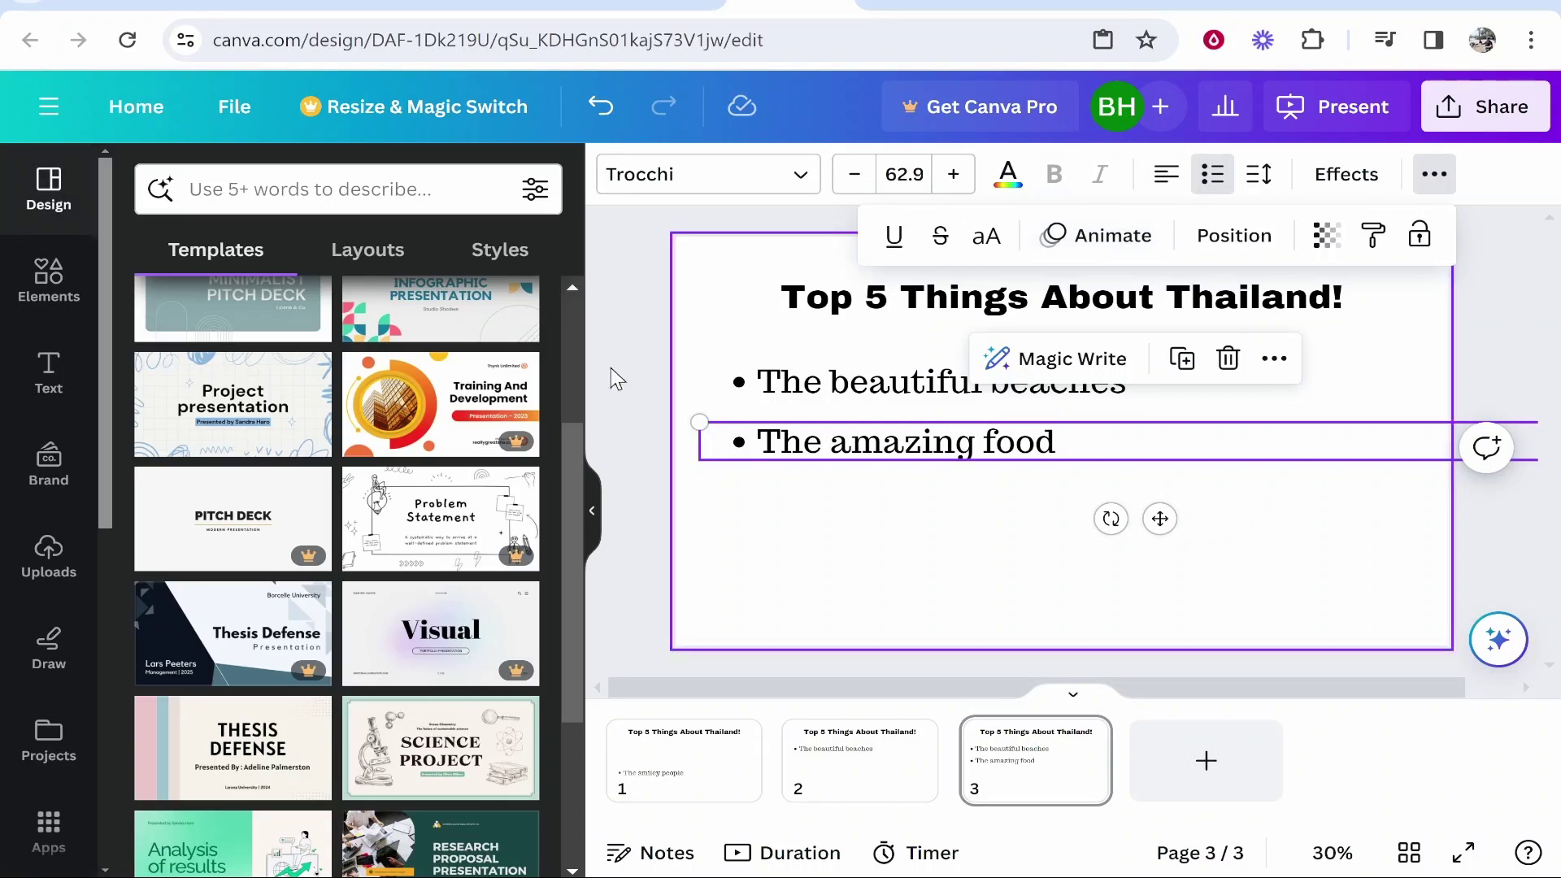
scroll(325, 599, "down", 1)
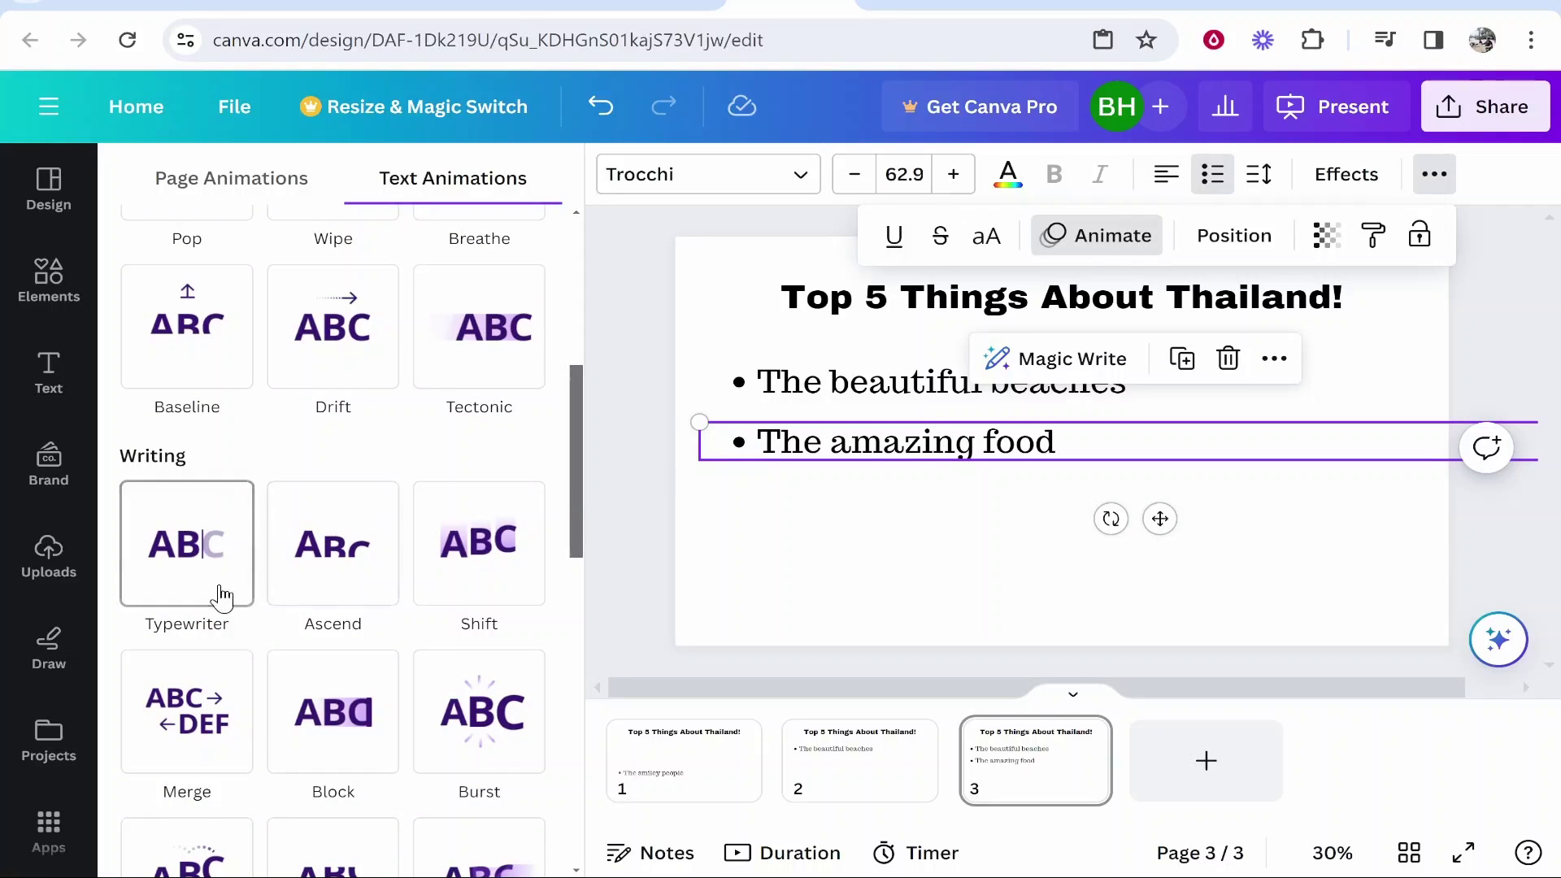
left_click(186, 553)
scroll(244, 520, "down", 5)
left_click(326, 351)
scroll(620, 621, "up", 5)
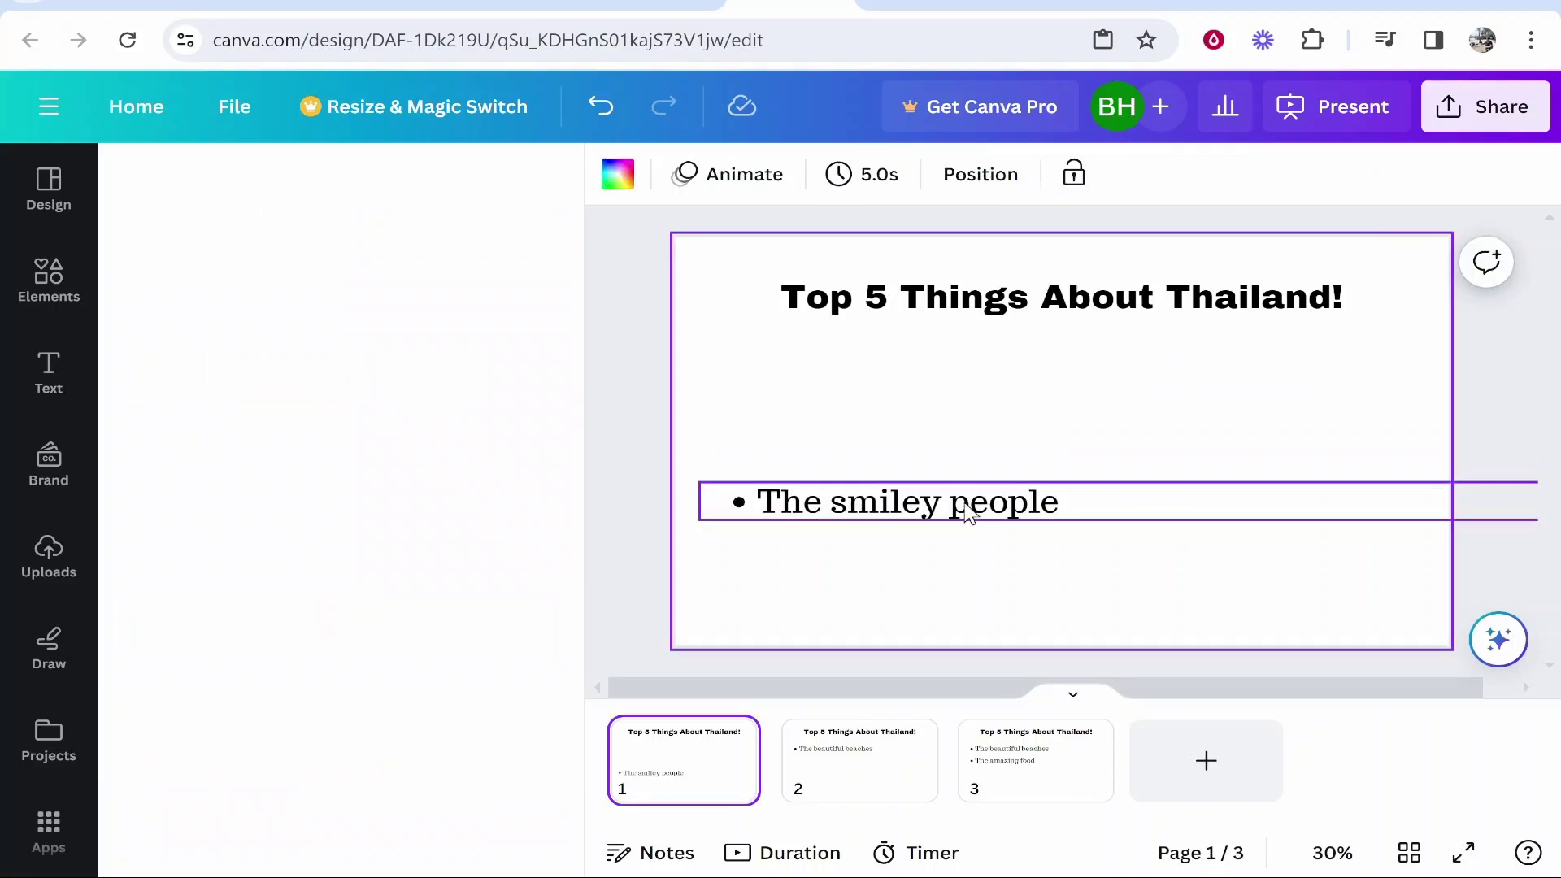
Step: Copy 'The smiley people' box from page 1 onto a new page 4
left_click(849, 500)
right_click(847, 501)
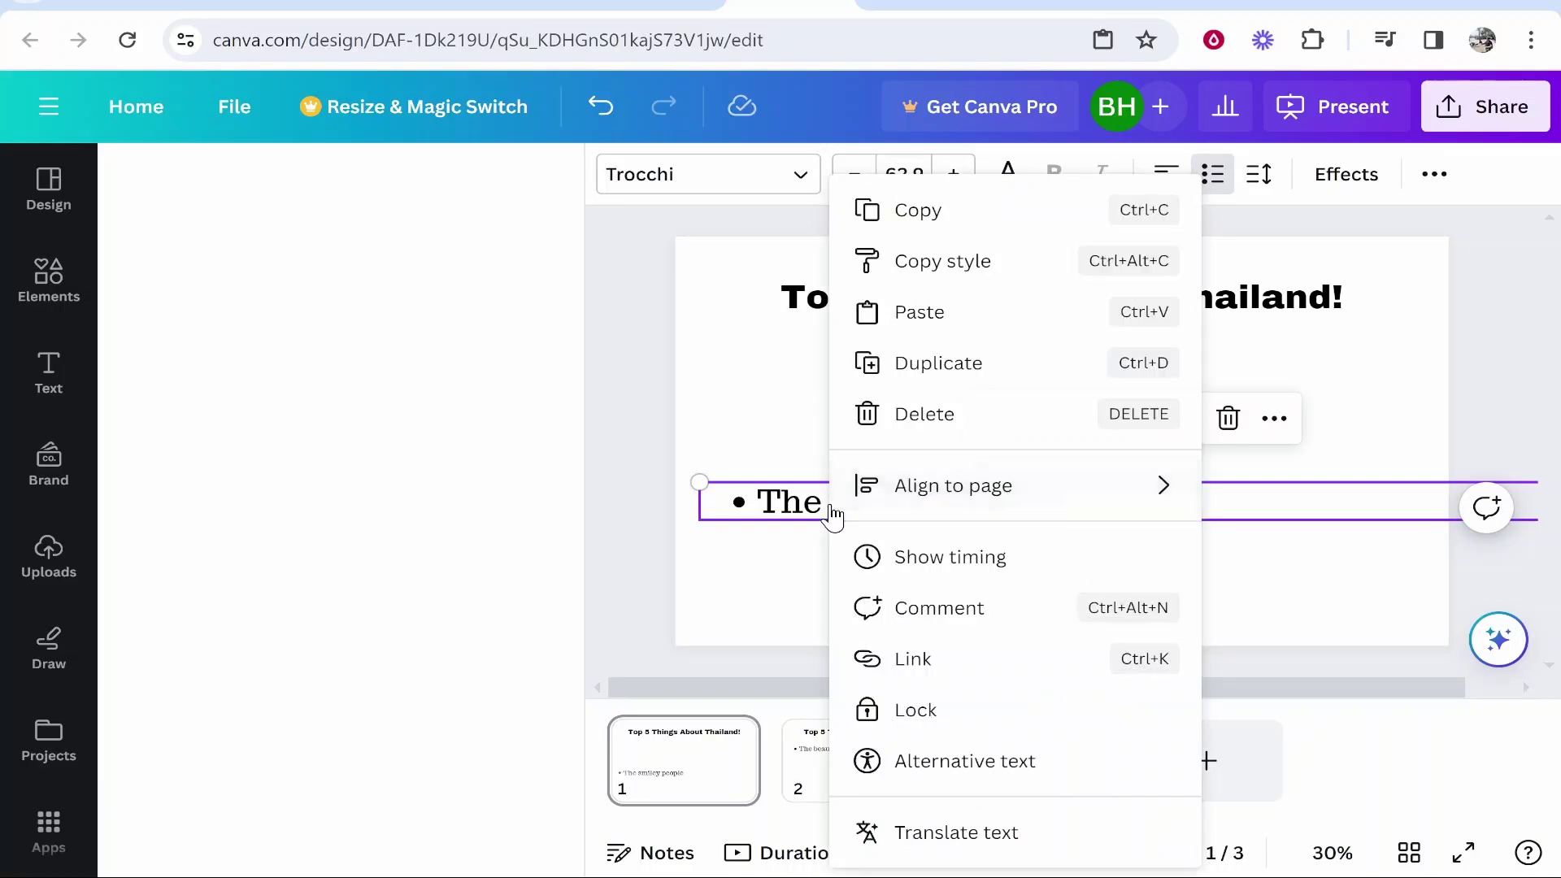
left_click(968, 235)
left_click(1185, 752)
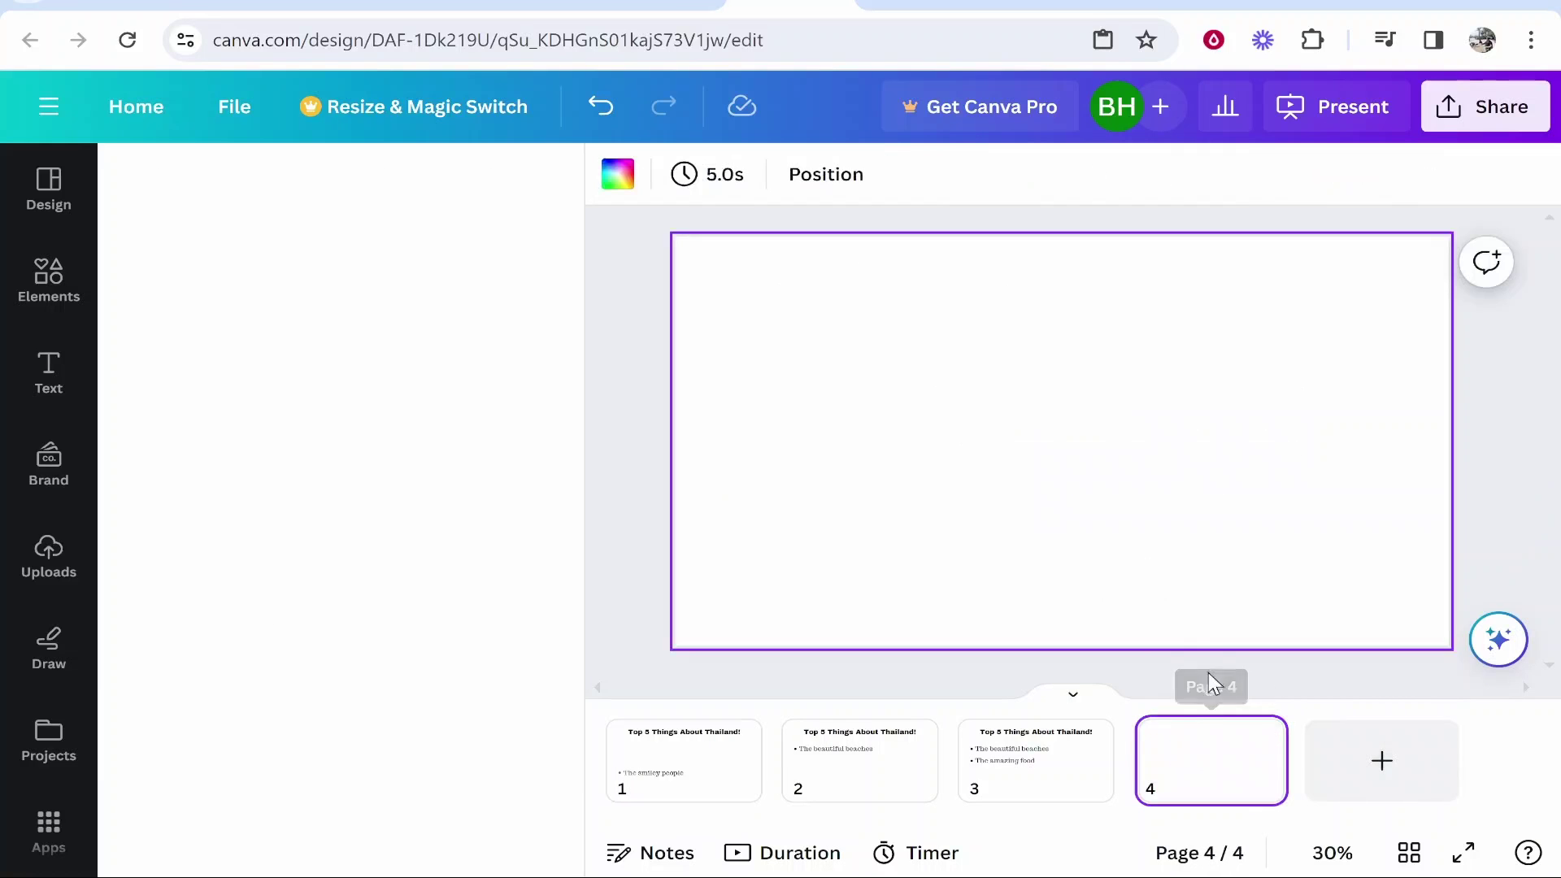
right_click(993, 410)
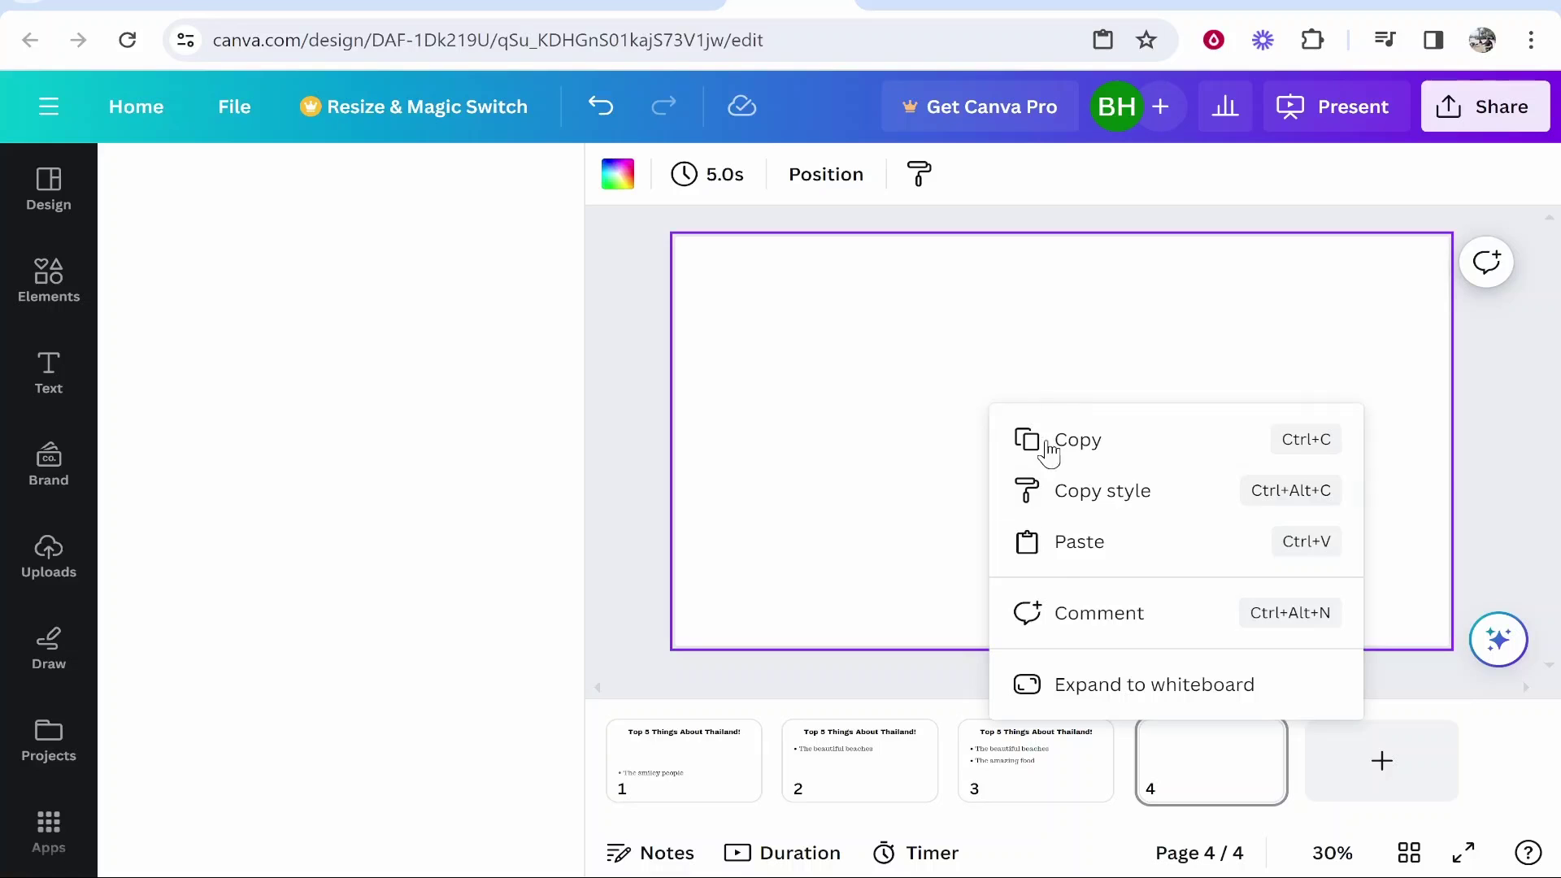
left_click(1065, 544)
Step: Delete 'The smiley people' from page 1 and check pages 2 to 4
scroll(813, 617, "up", 10)
left_click(850, 512)
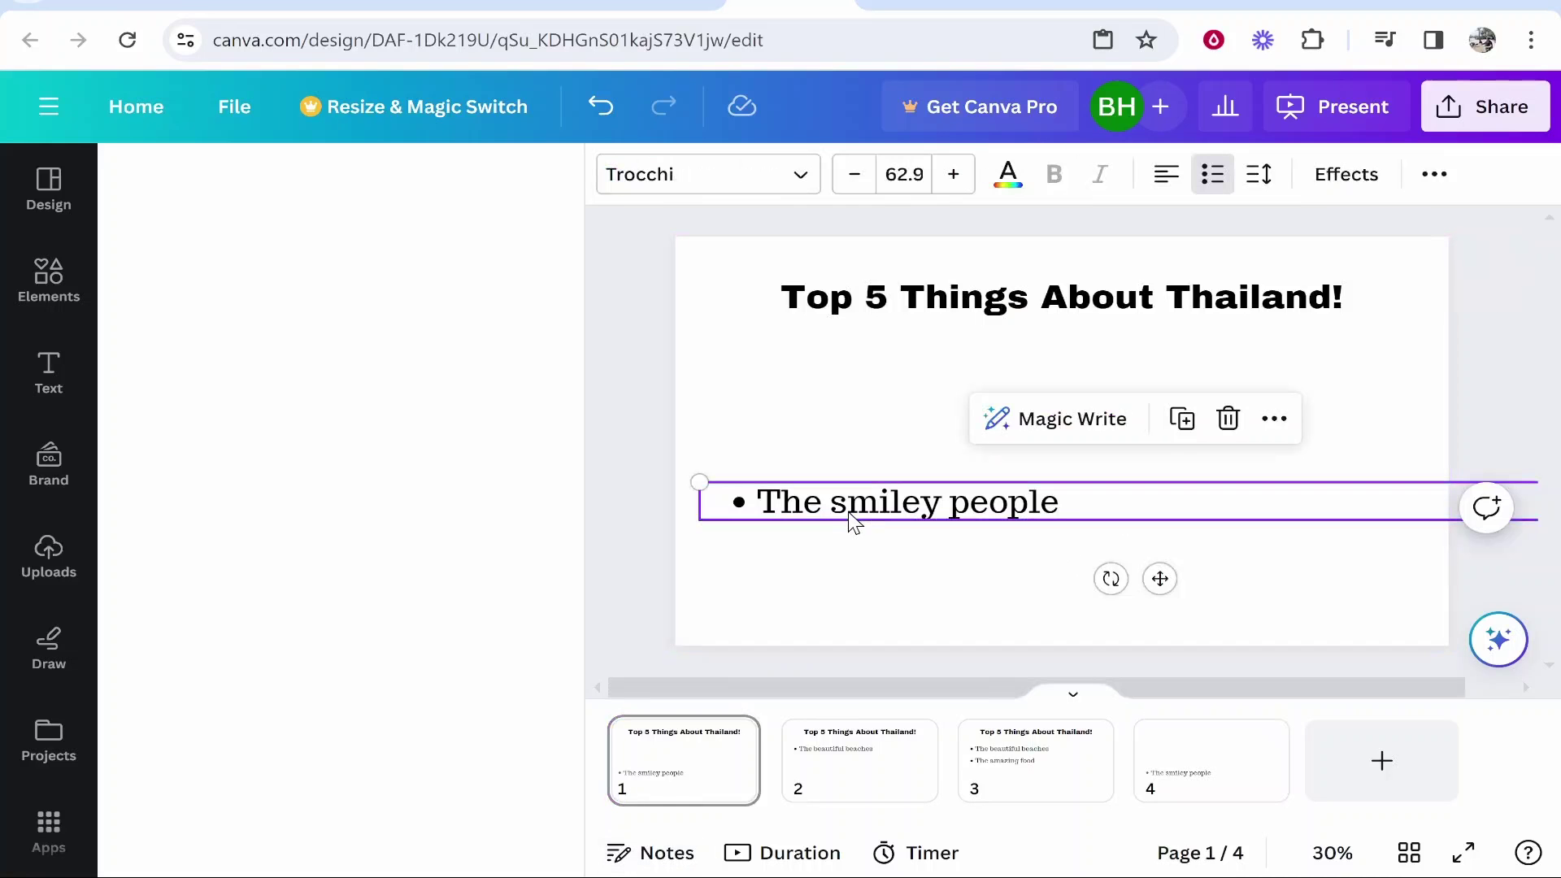
key("Delete")
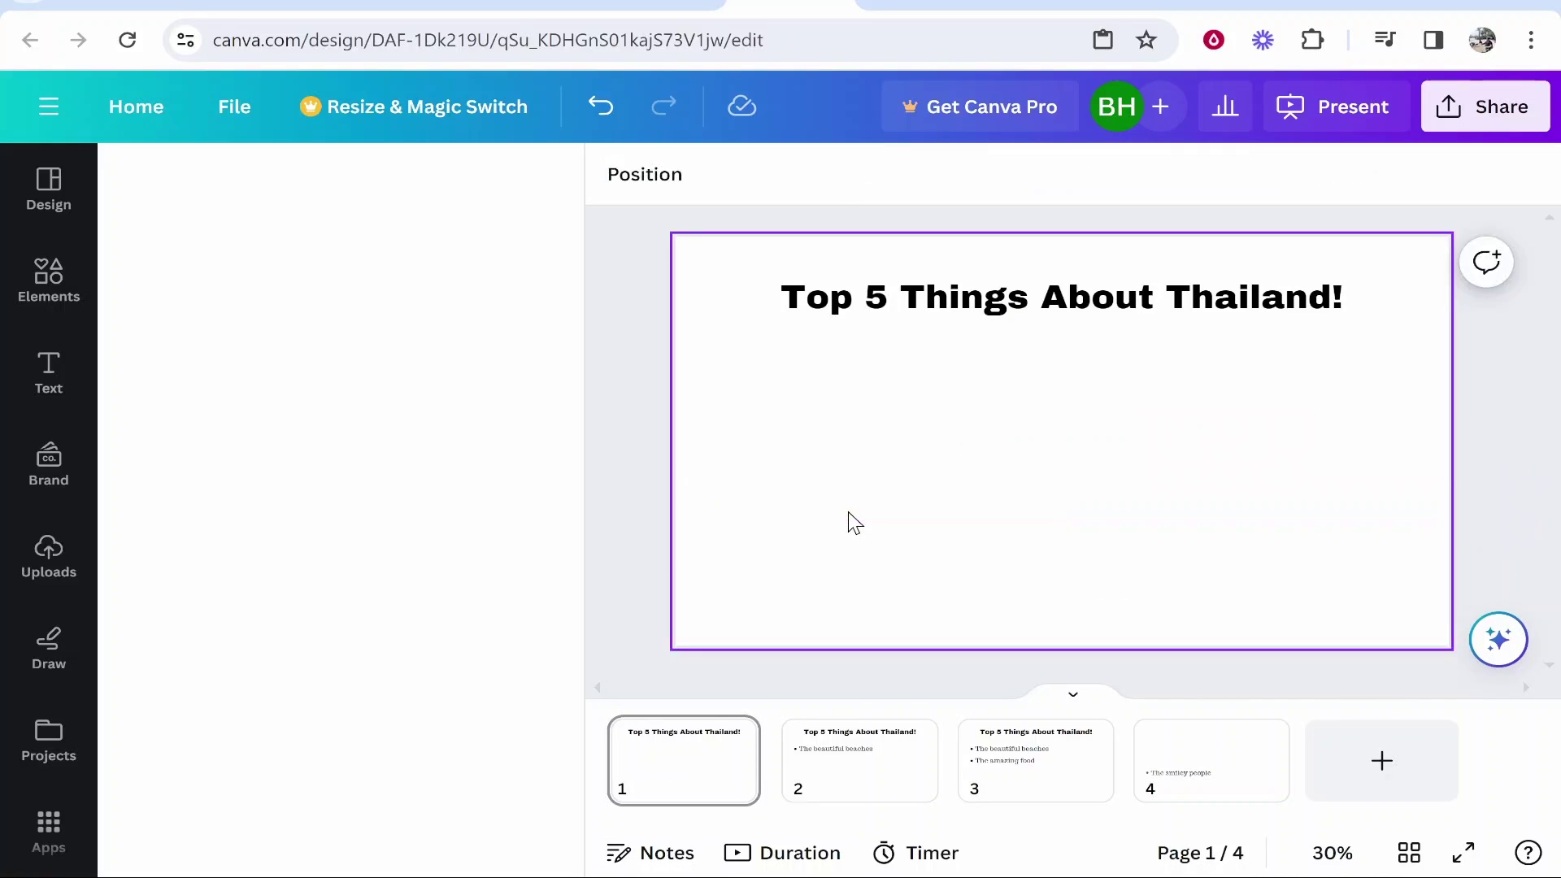
left_click(817, 793)
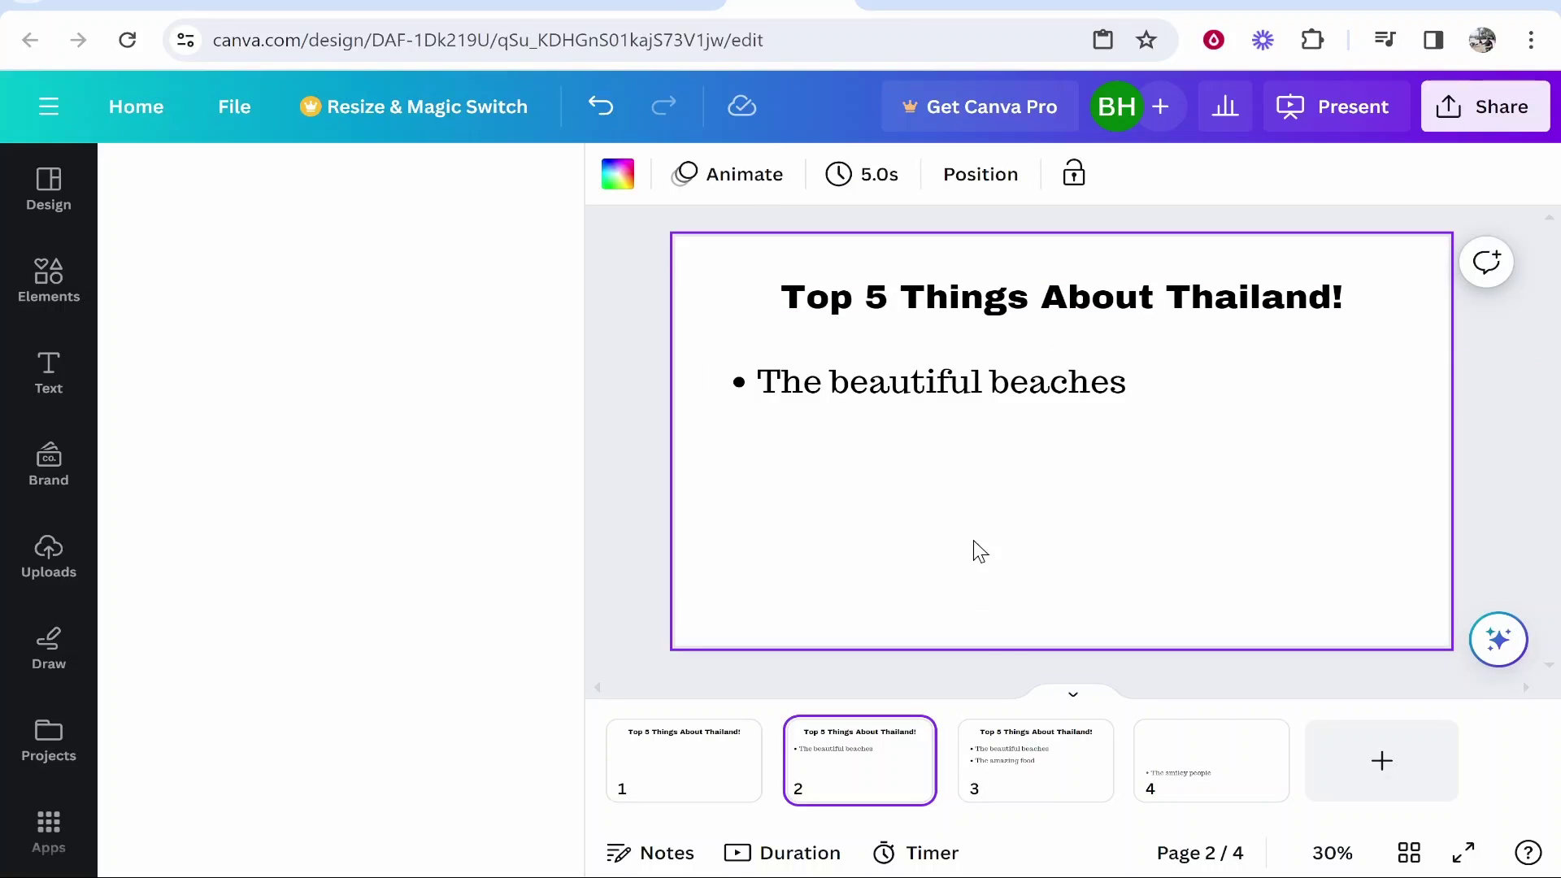
left_click(1043, 810)
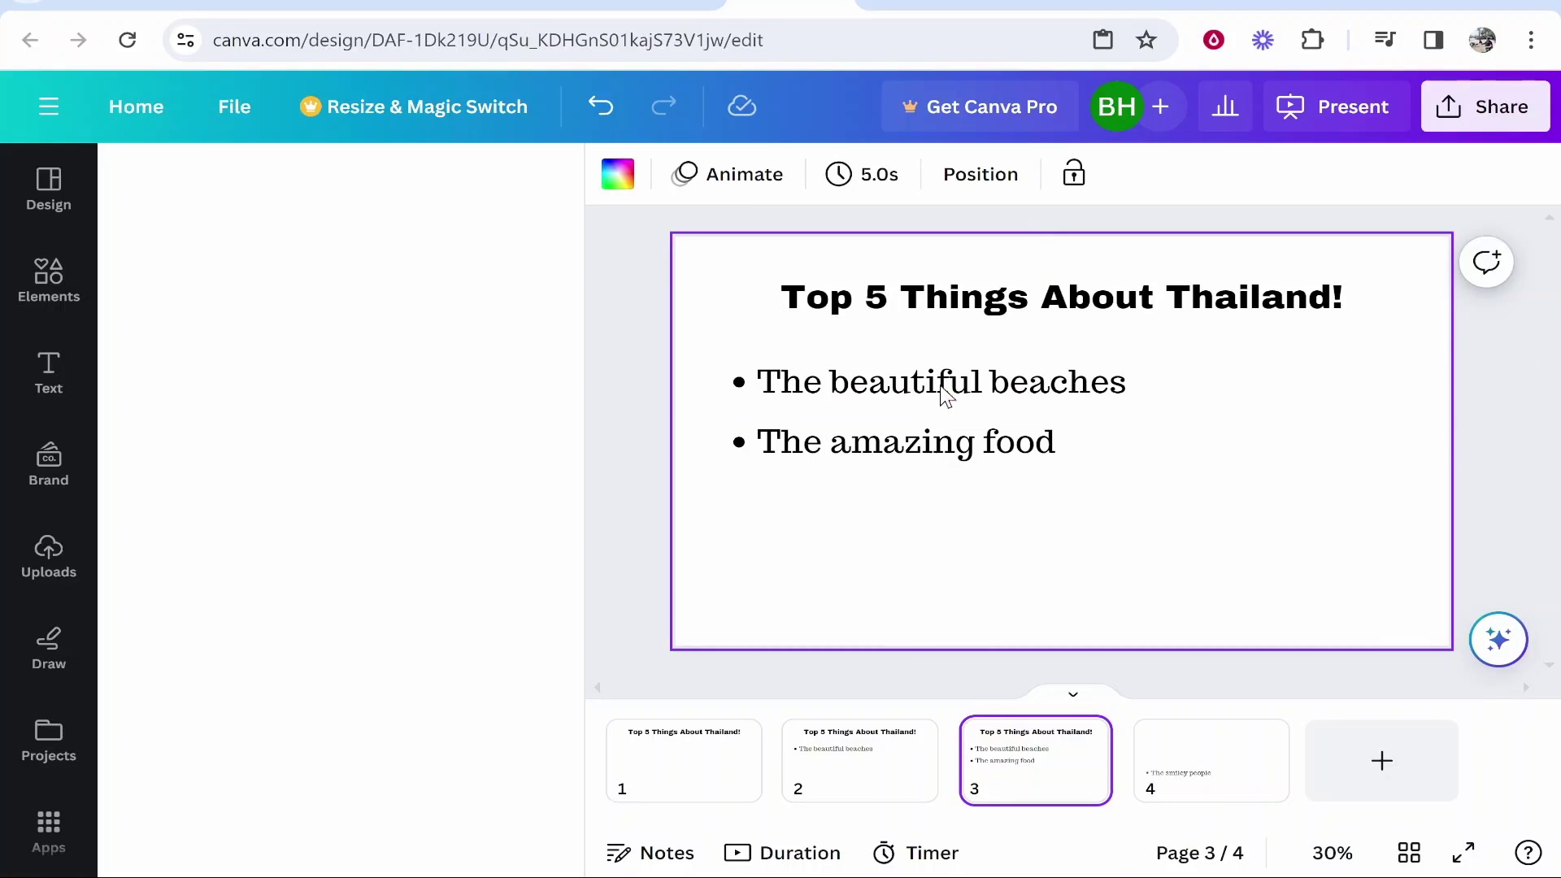
left_click(1205, 803)
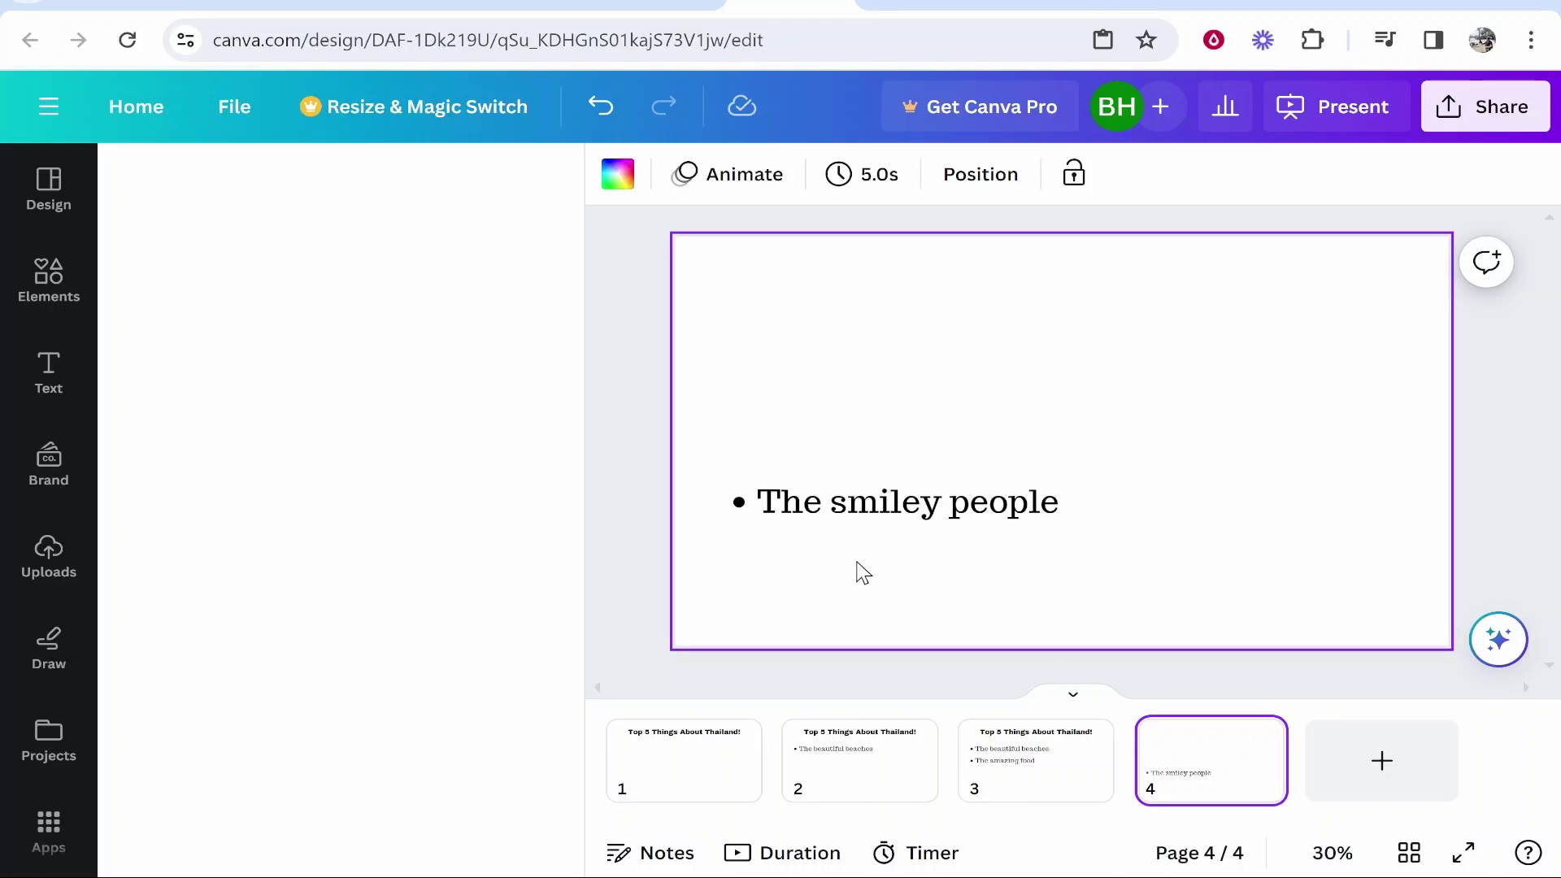
key("Left")
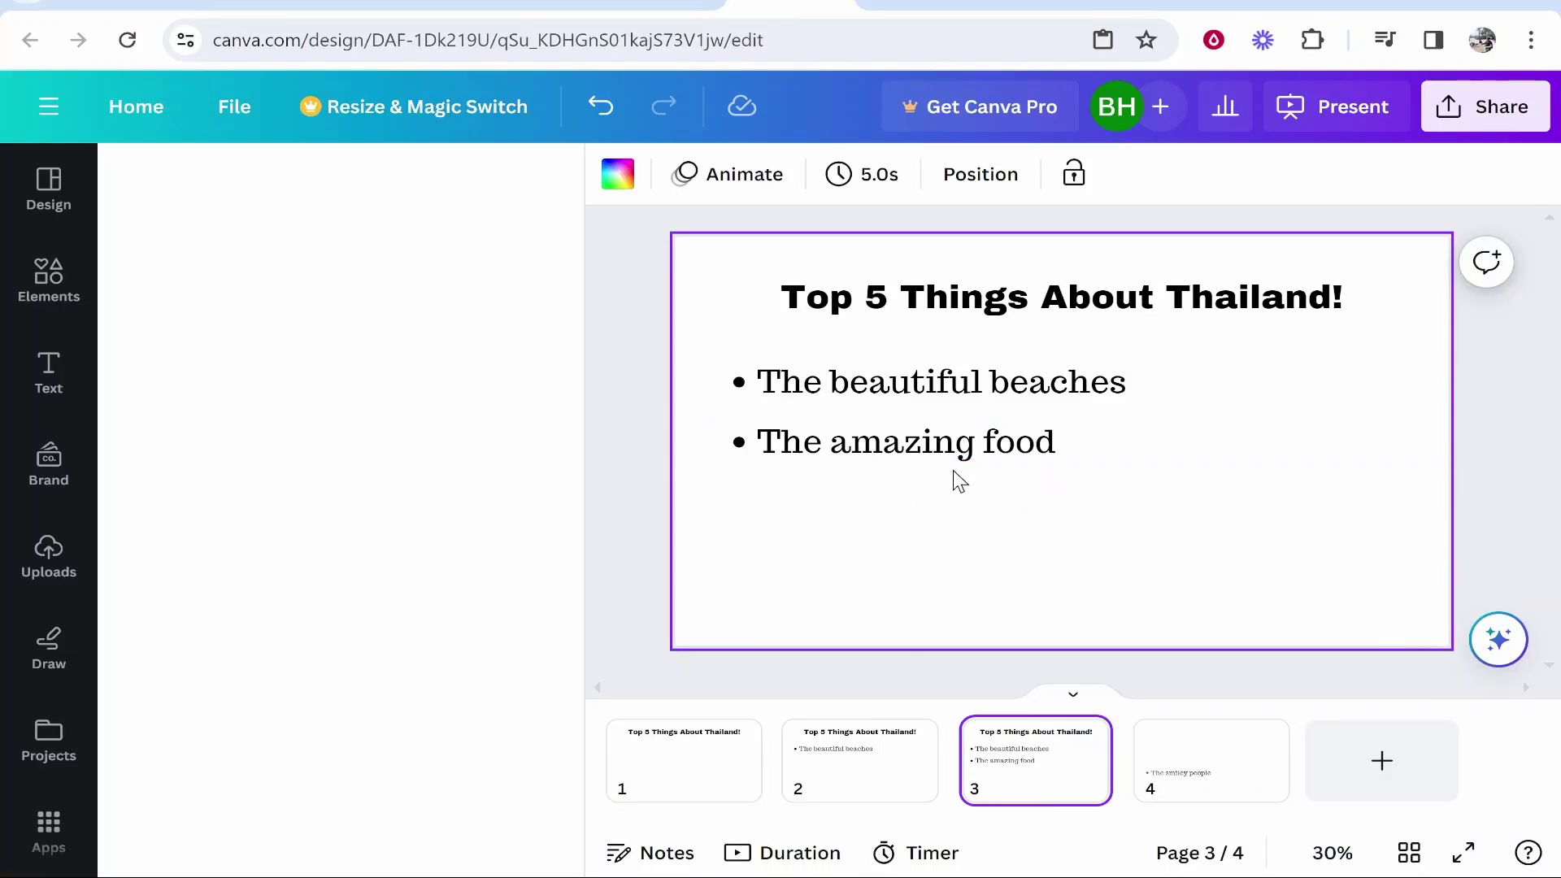
Step: Copy page 3's title and two bullets onto page 4
left_click_drag(924, 477, 949, 290)
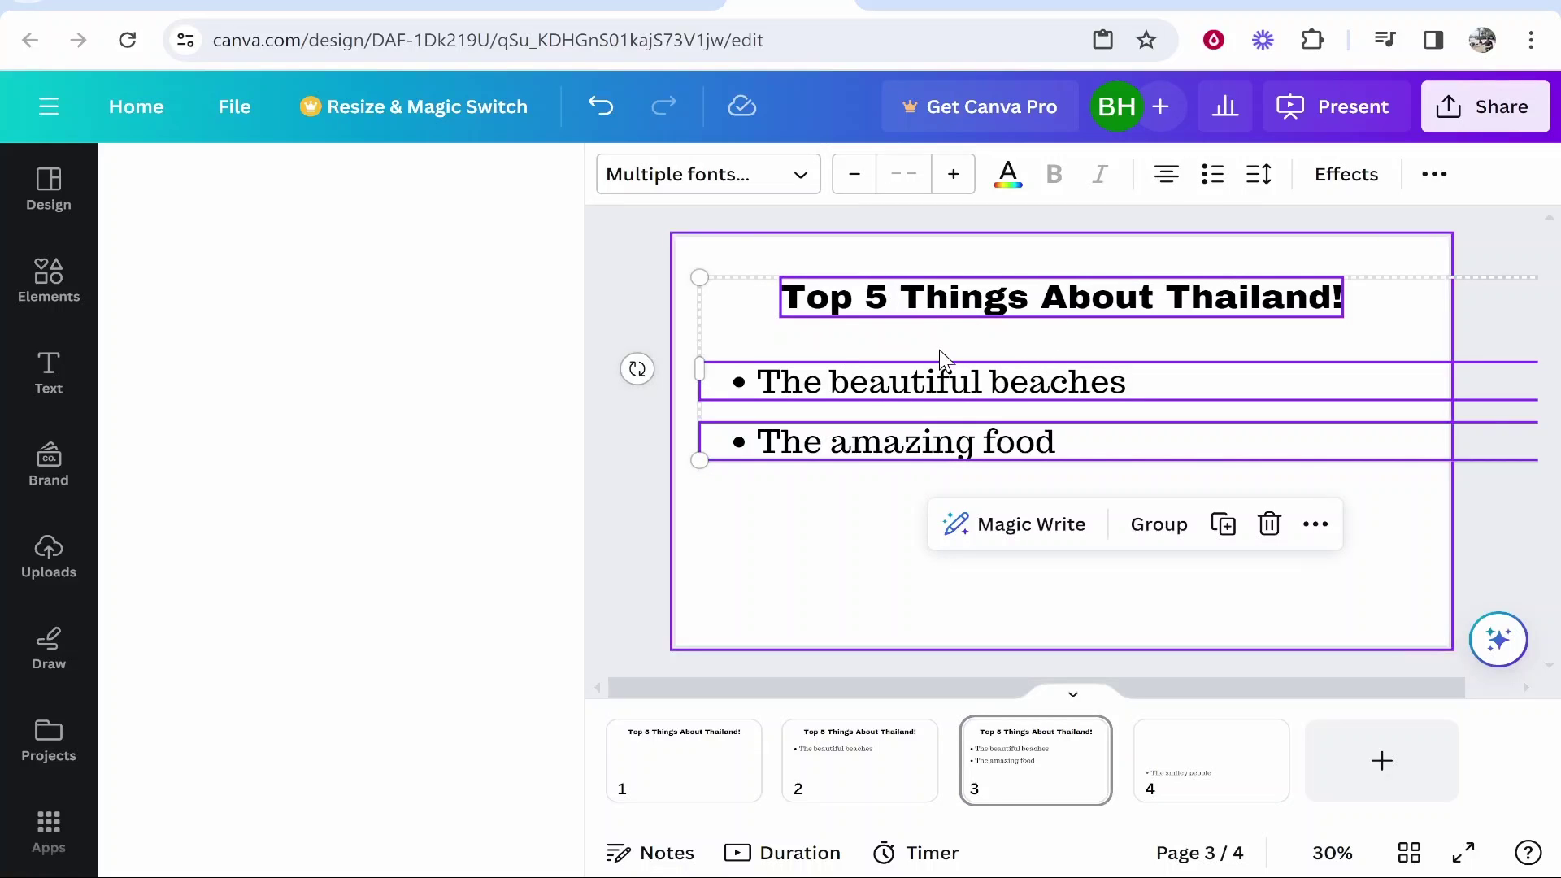
right_click(959, 416)
key("Escape")
key("ctrl+a")
left_click(1216, 785)
right_click(951, 408)
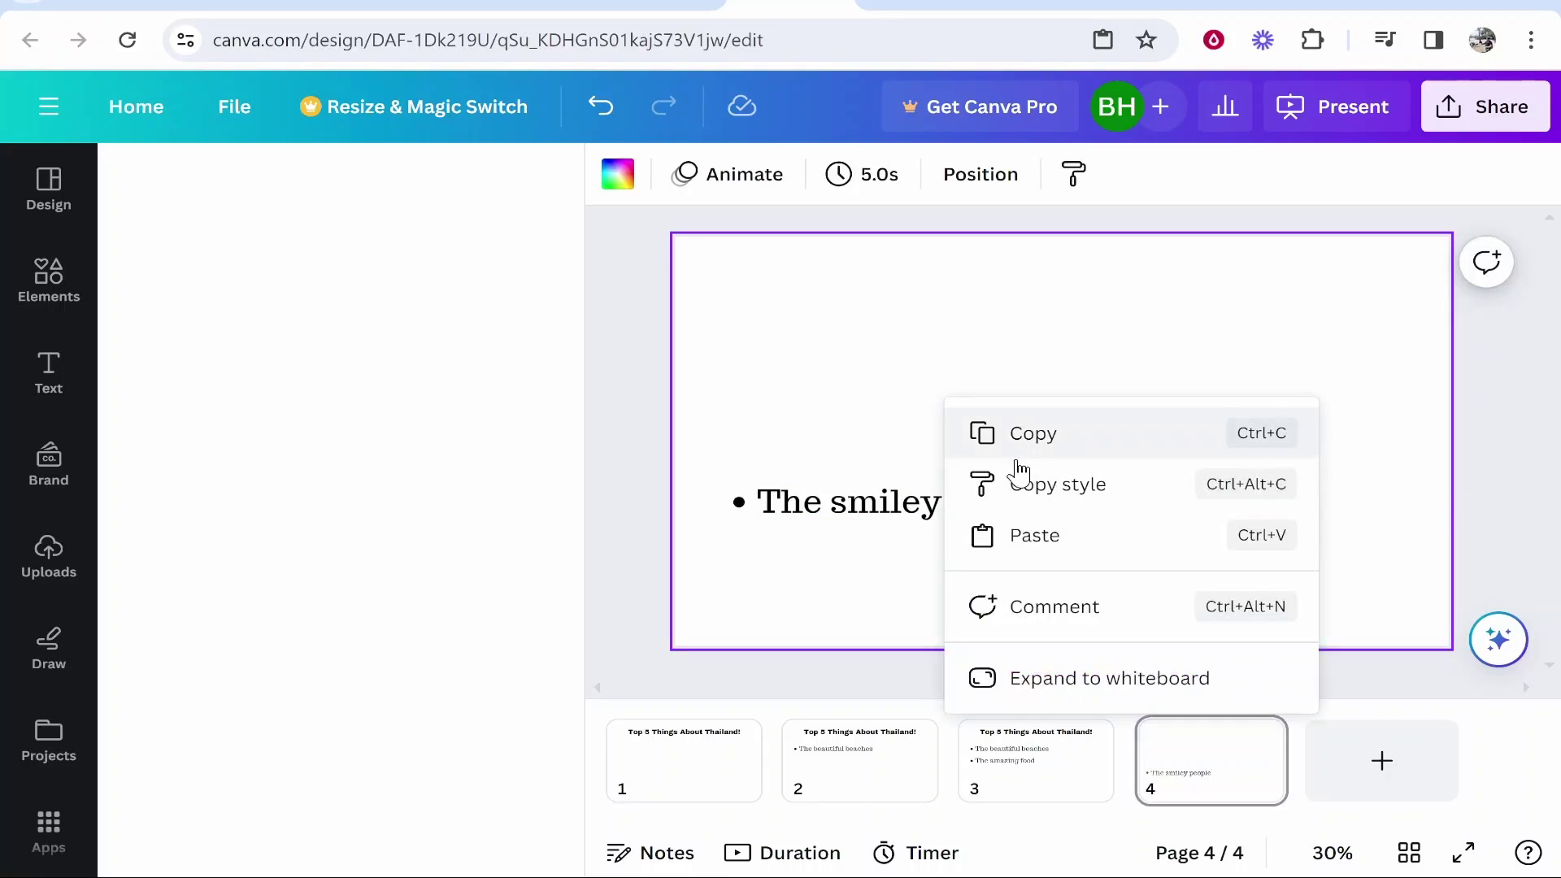
left_click(1008, 533)
left_click(690, 613)
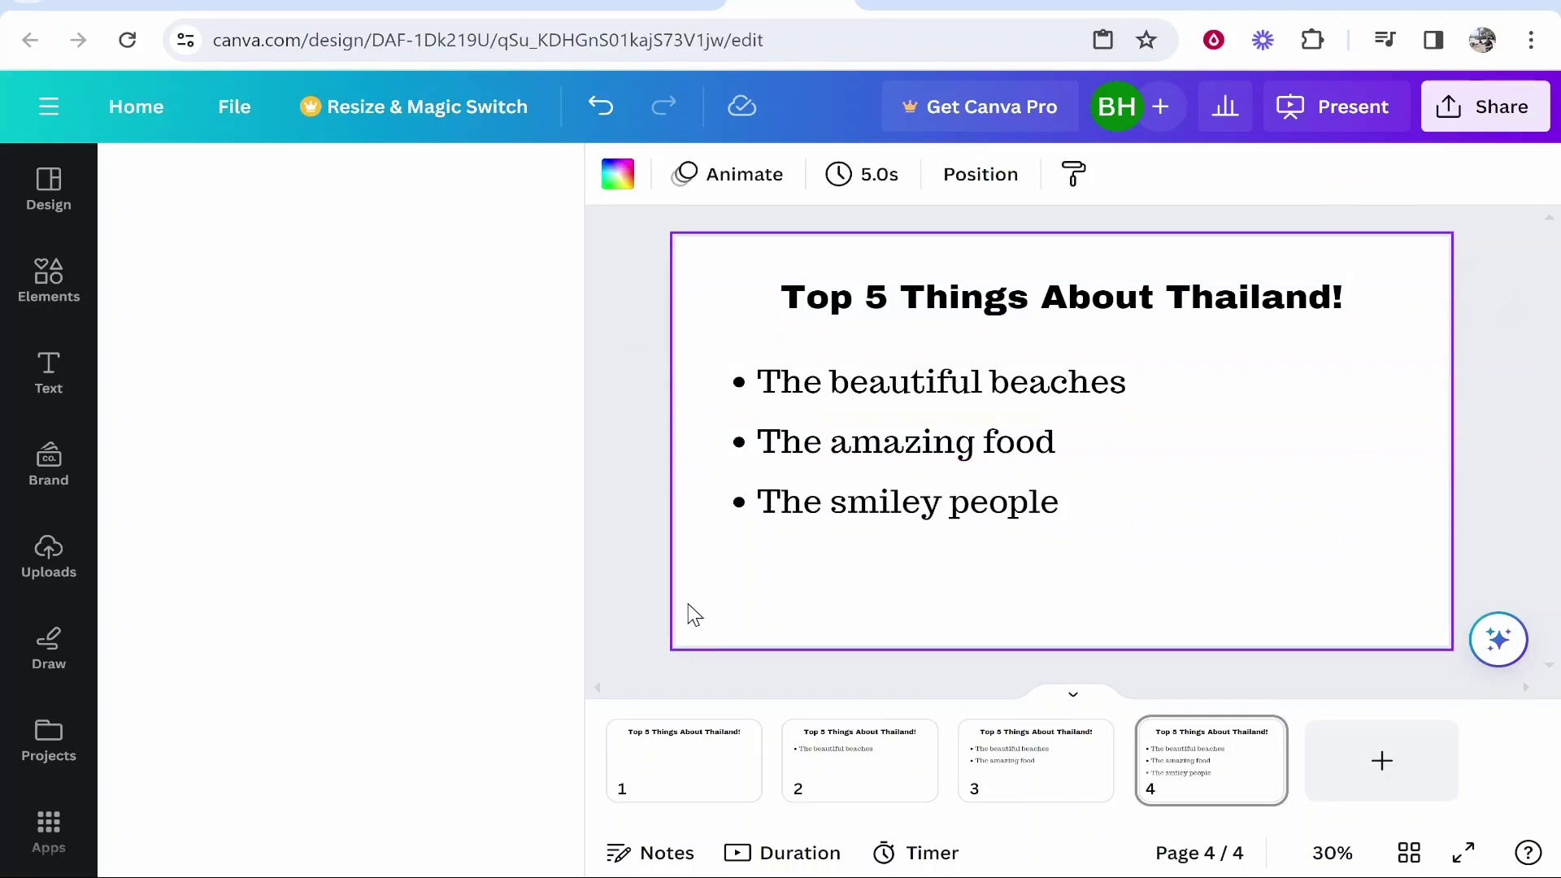
left_click(898, 456)
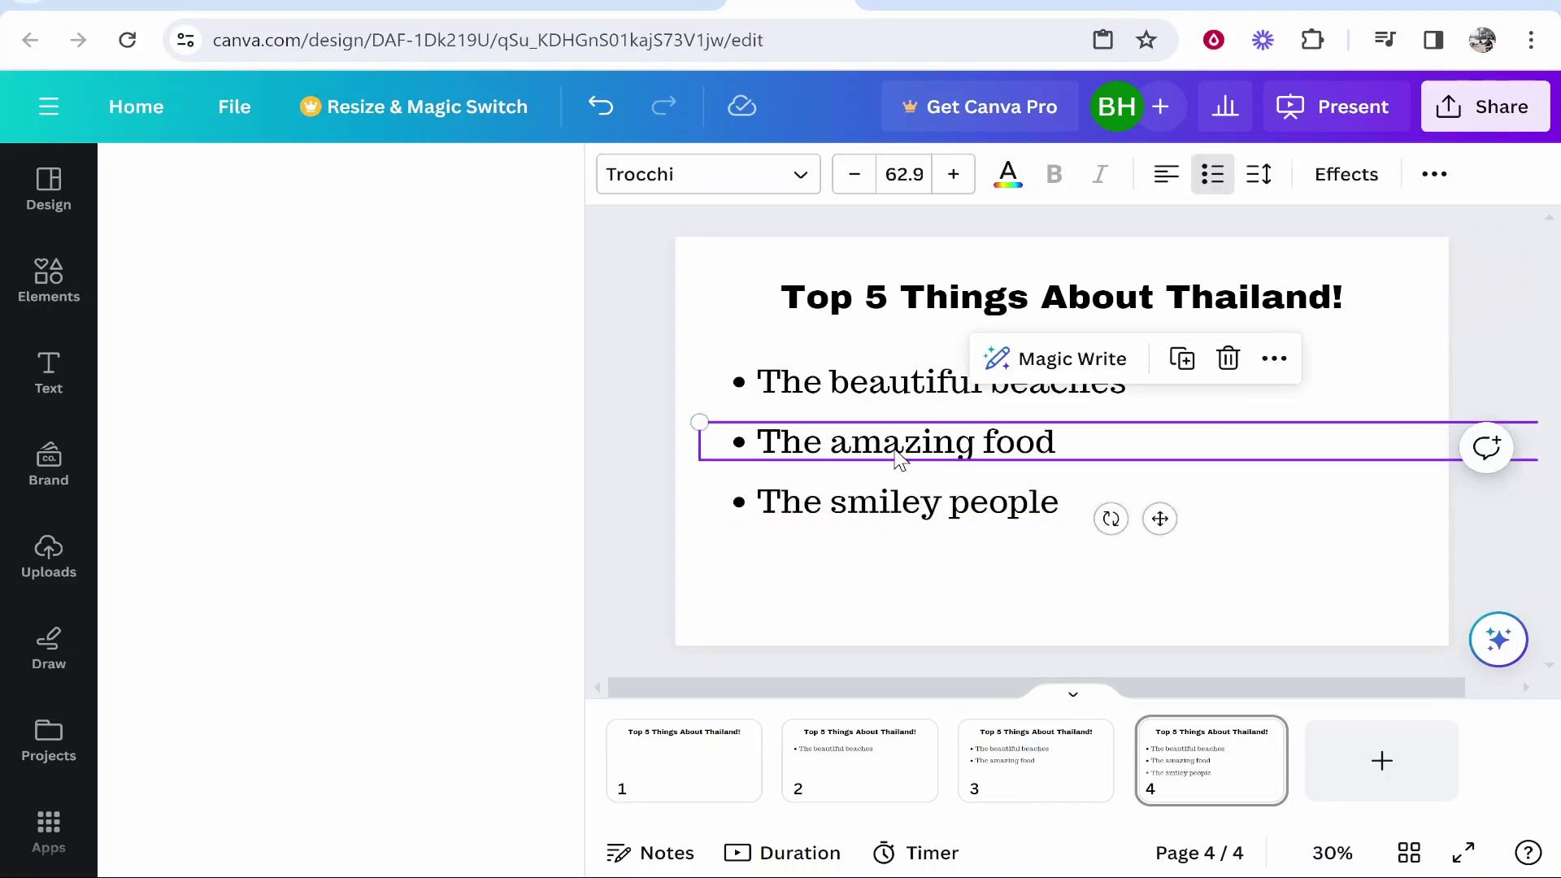
Step: Apply the Typewriter animation, set to On enter, to page 4's 'The smiley people' bullet
left_click(1434, 175)
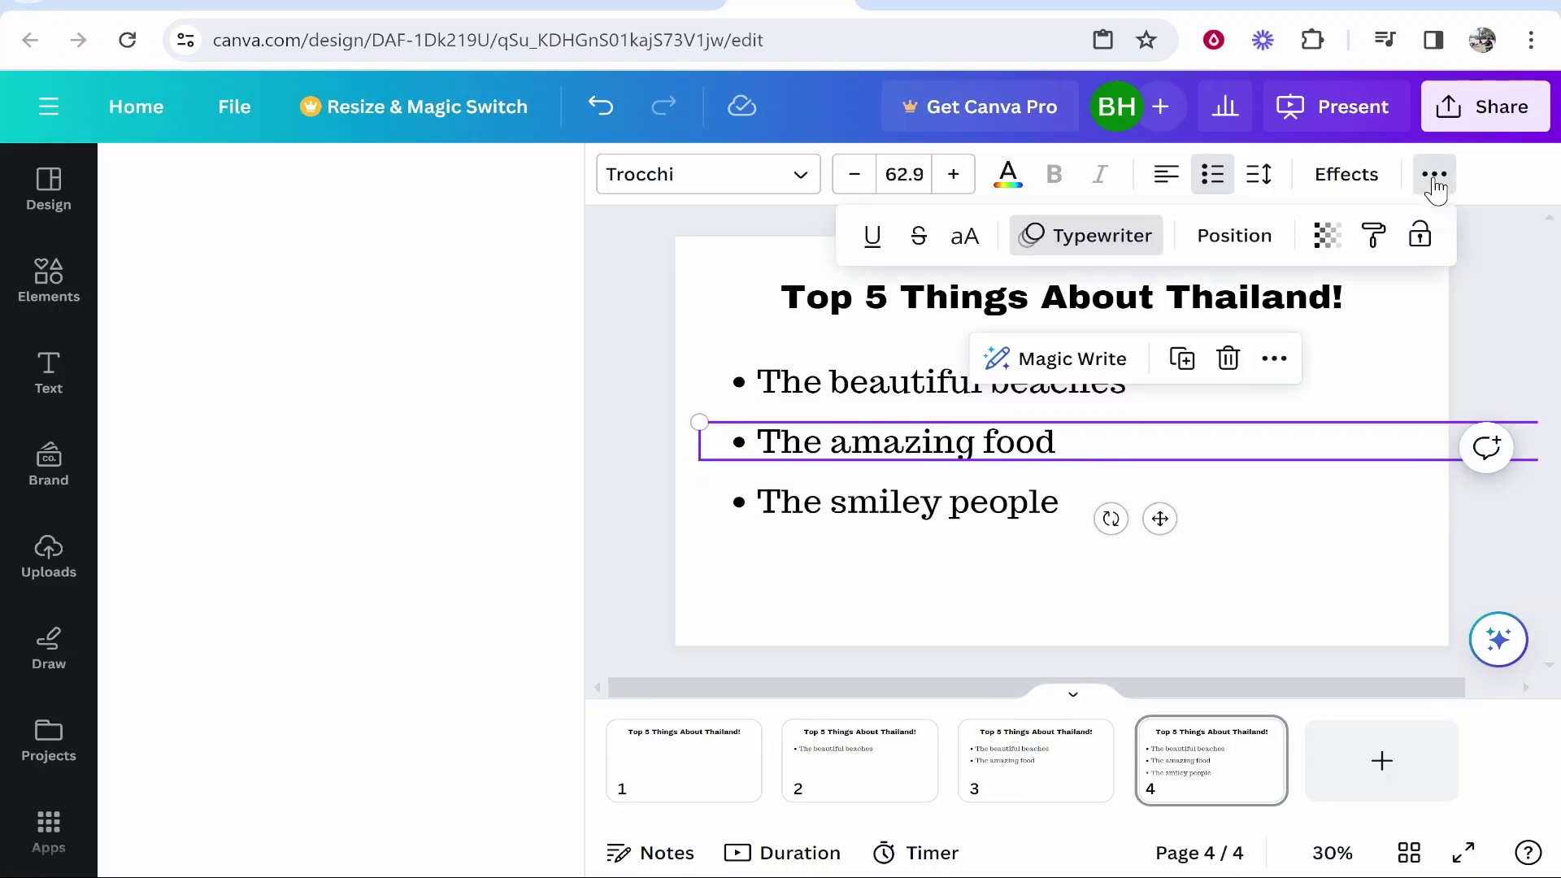
left_click(1089, 240)
scroll(296, 417, "down", 5)
left_click(741, 510)
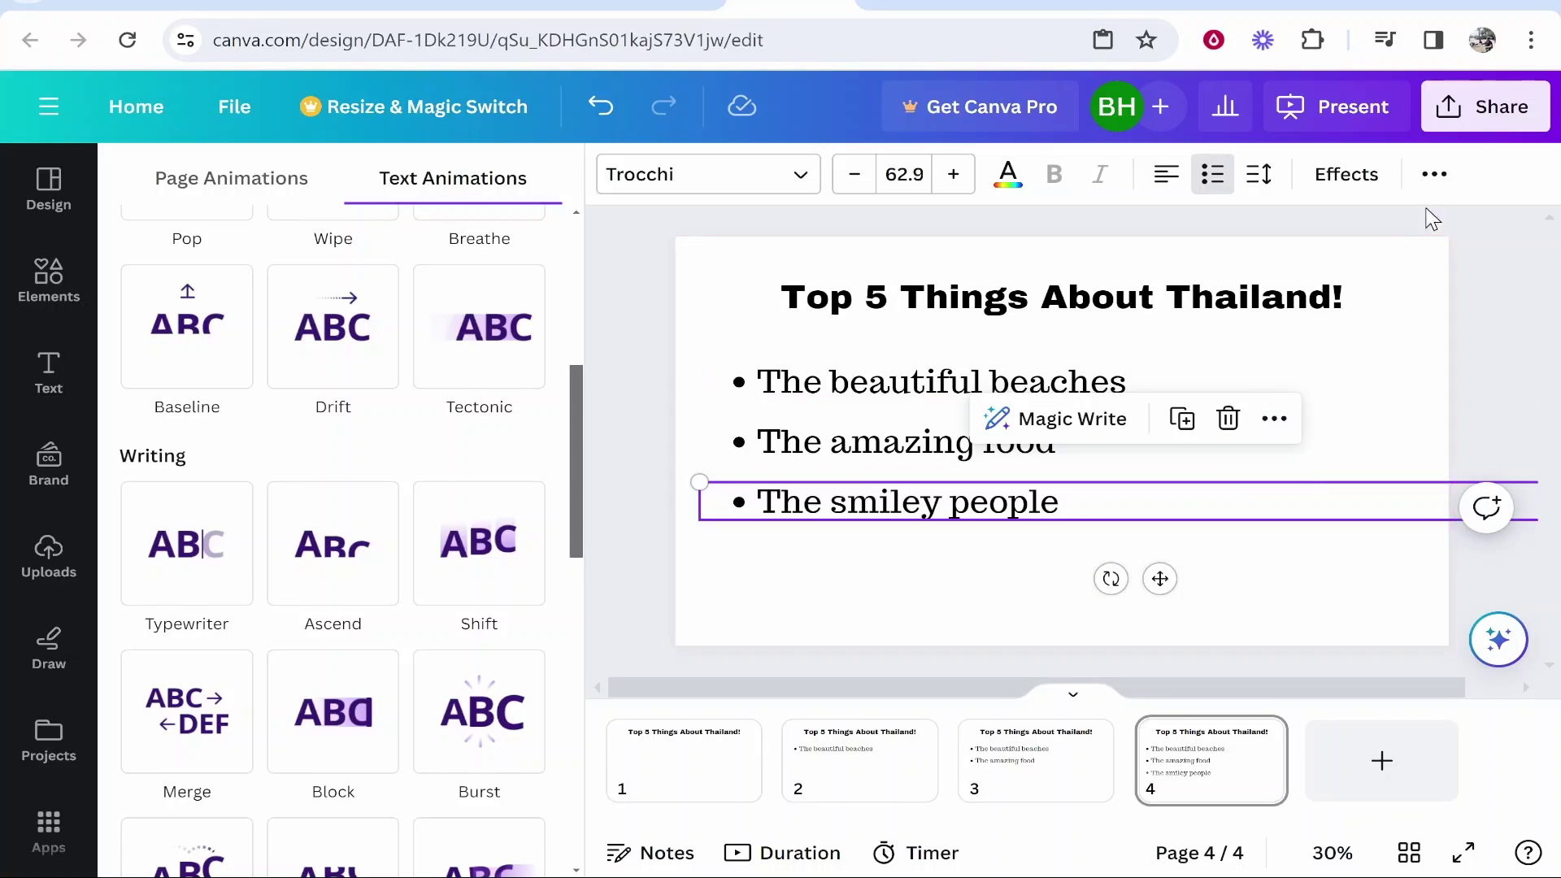
left_click(1434, 174)
left_click(1116, 239)
scroll(198, 543, "down", 9)
left_click(188, 442)
scroll(243, 488, "down", 2)
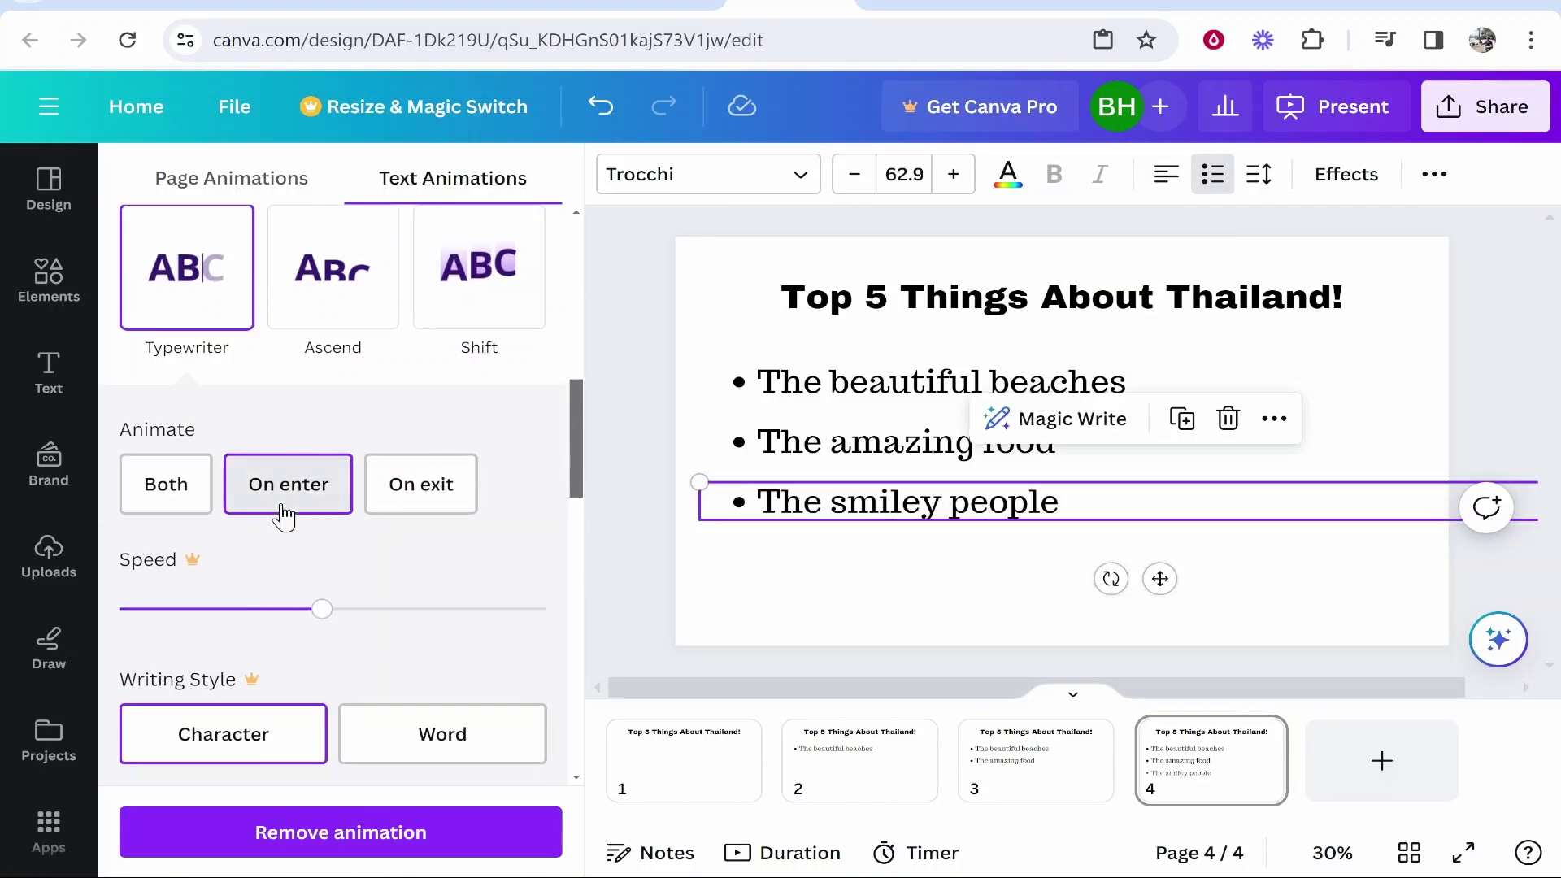
left_click(699, 622)
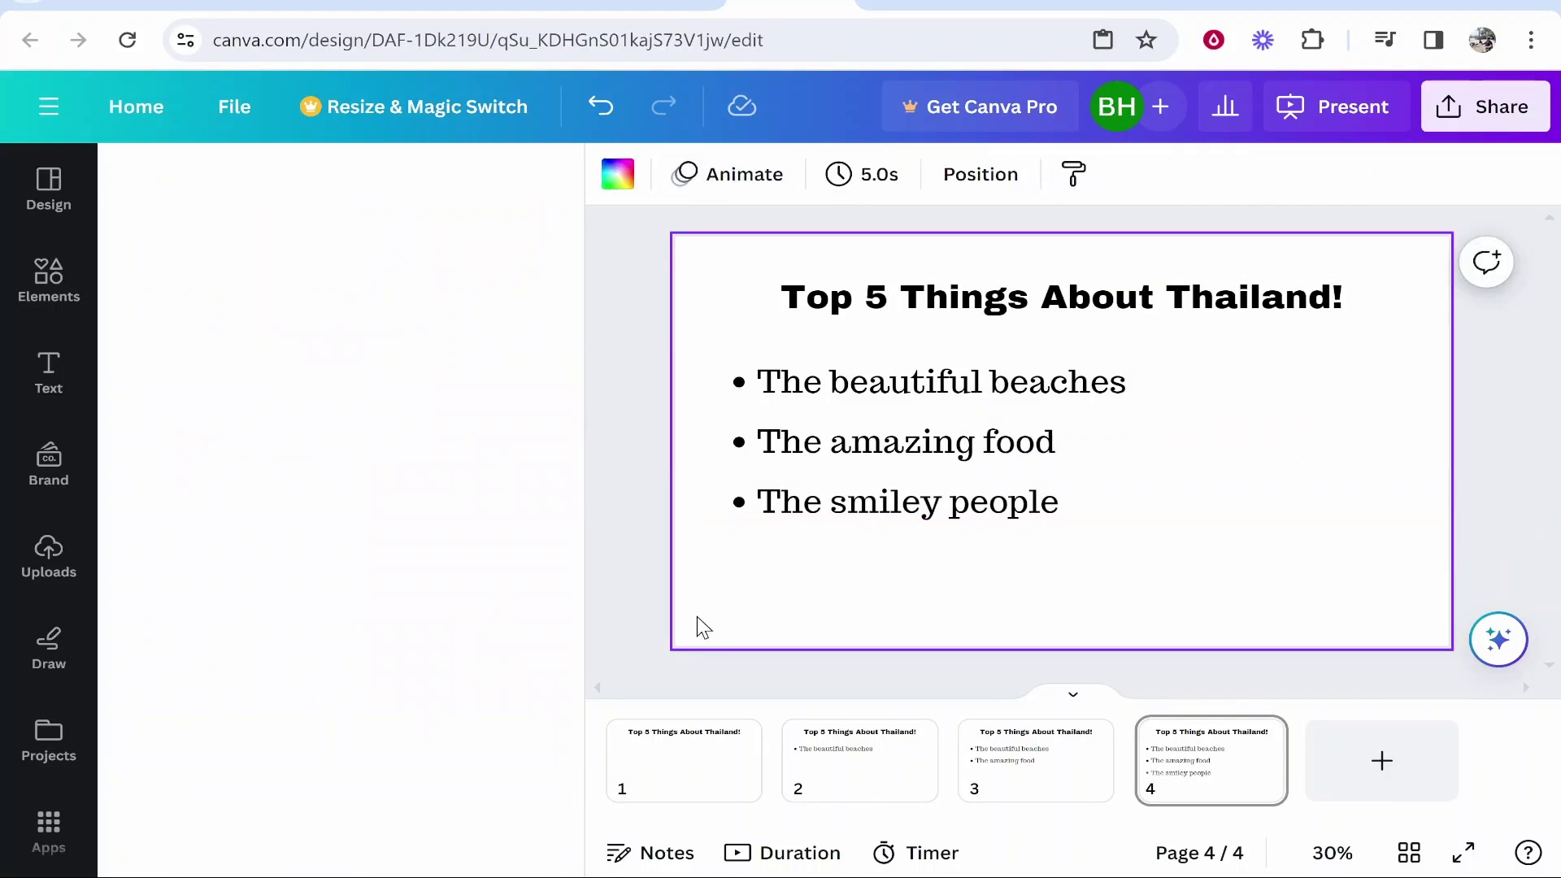
Step: Flip through pages 1, 2 and 3 in order
left_click(661, 789)
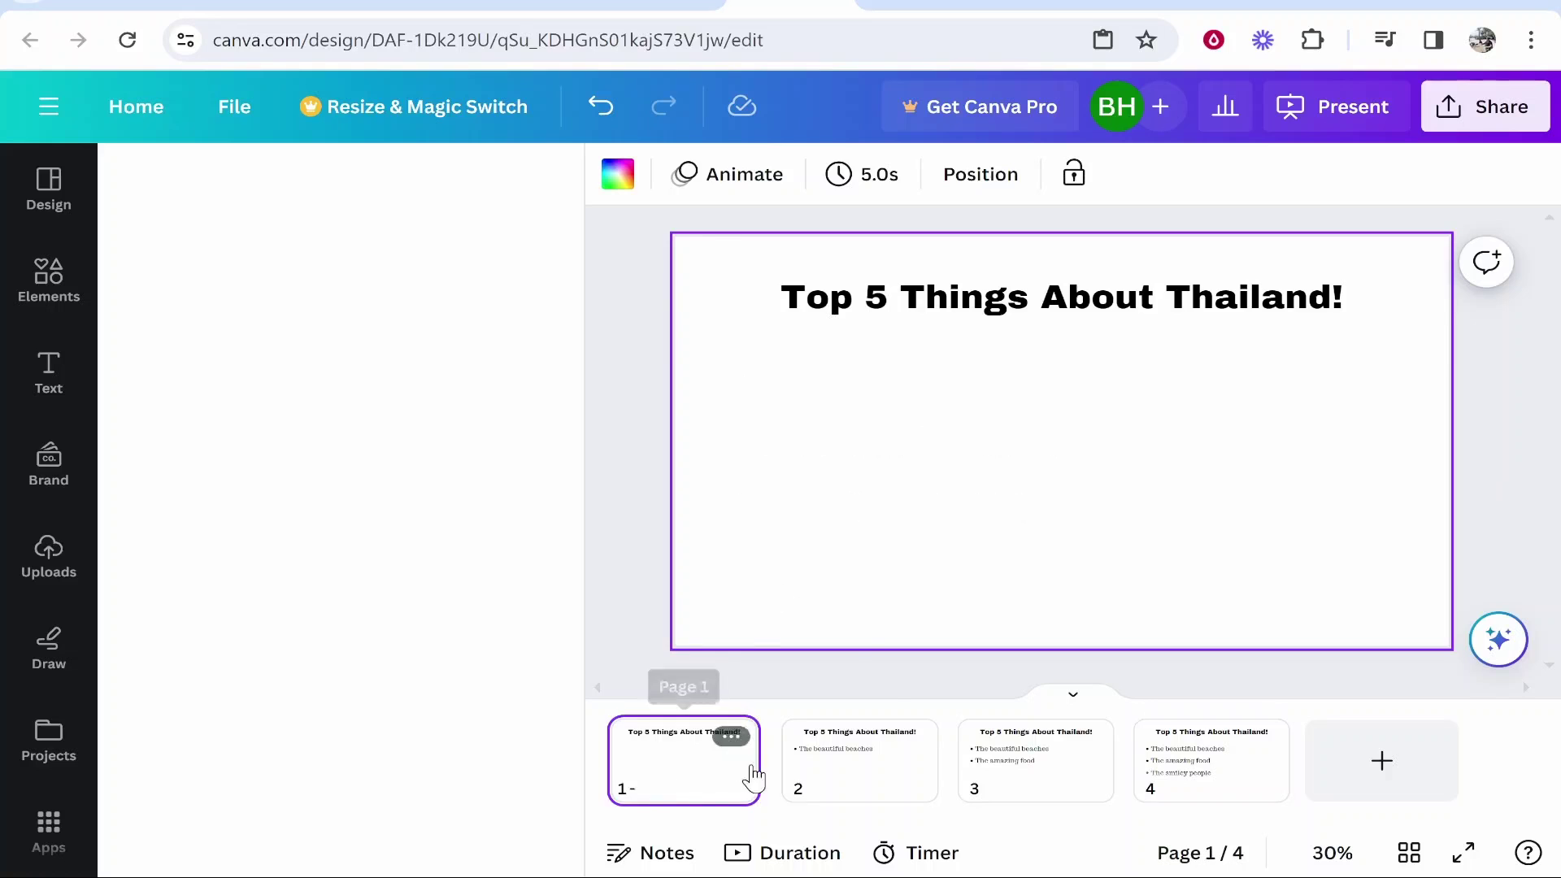
left_click(845, 790)
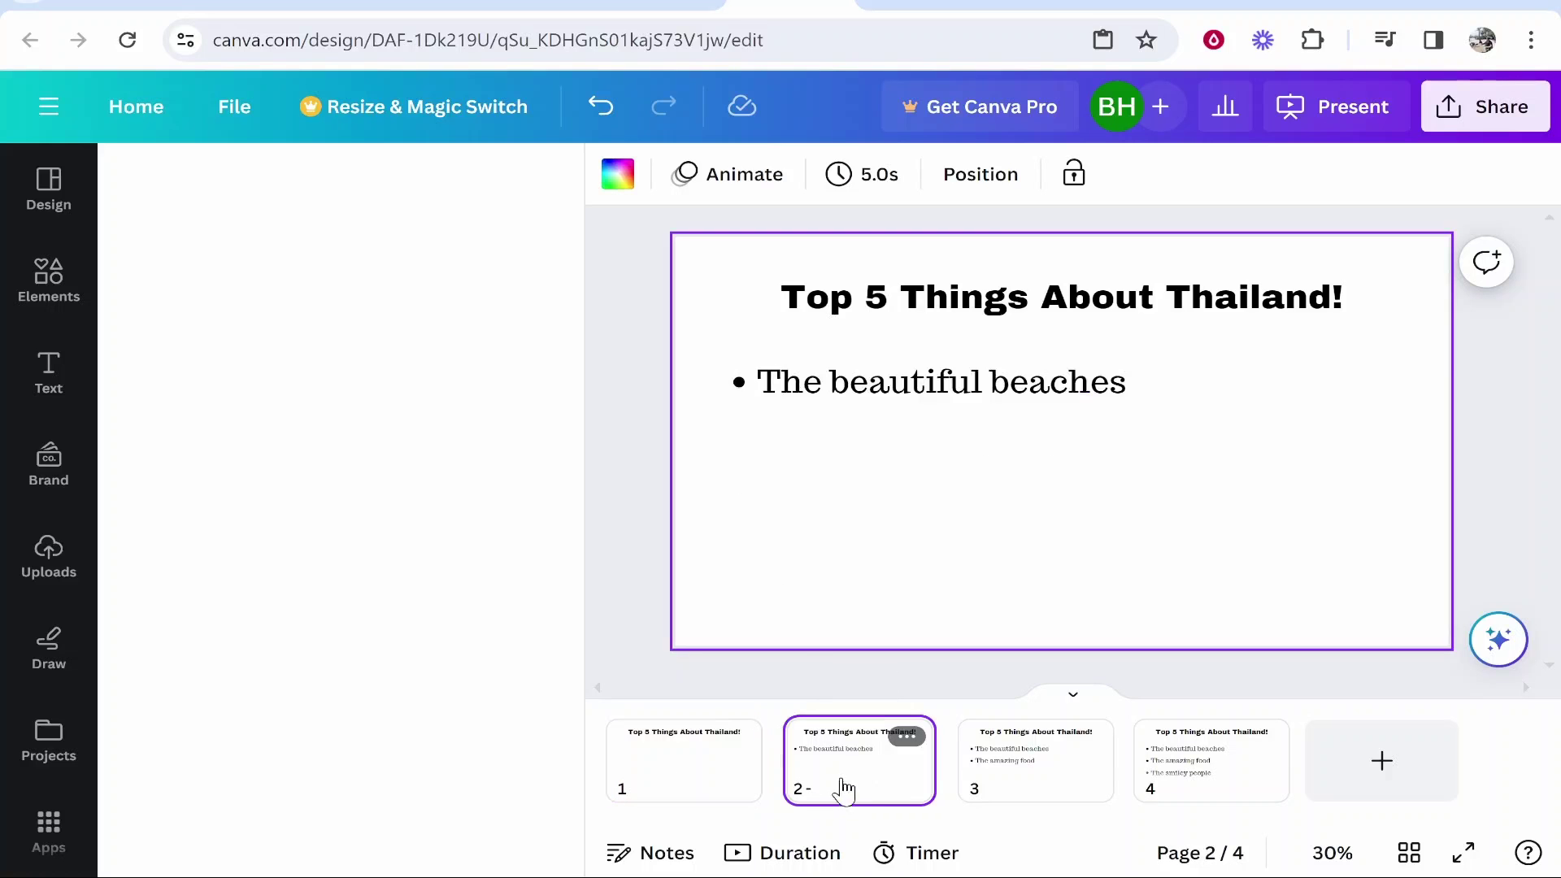
left_click(1007, 788)
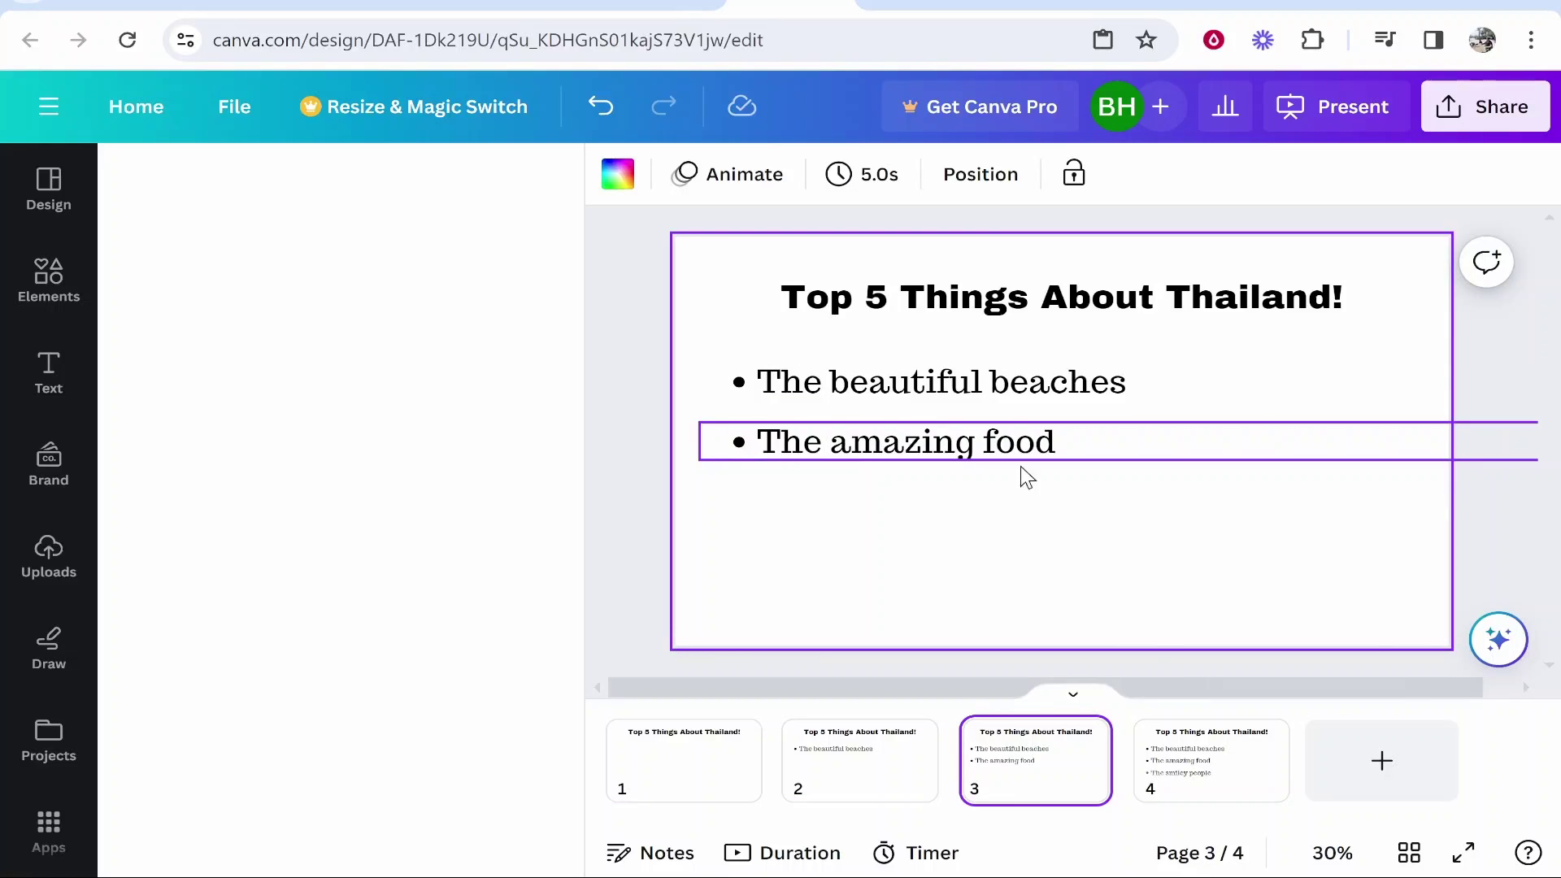